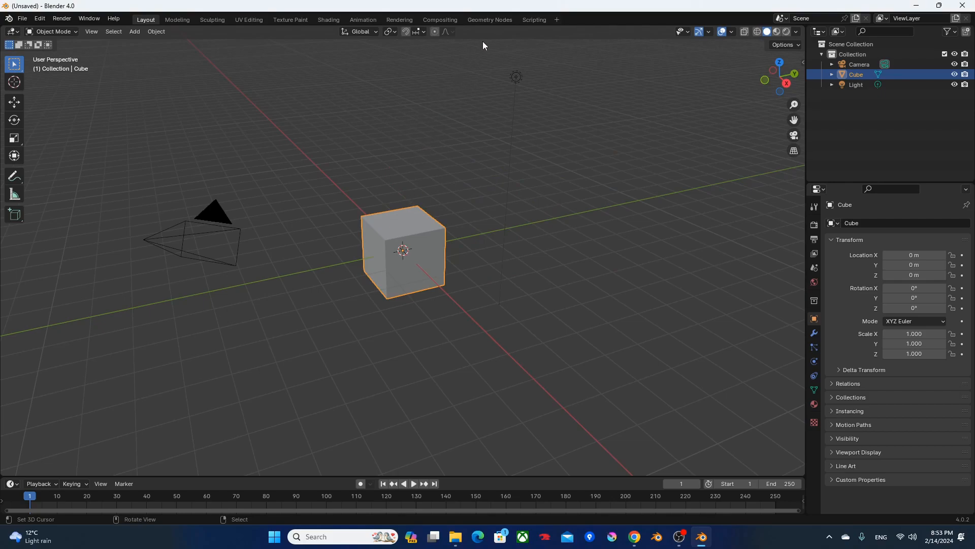
Step: Switch to the Geometry Nodes workspace and delete all default objects in the scene
left_click(489, 19)
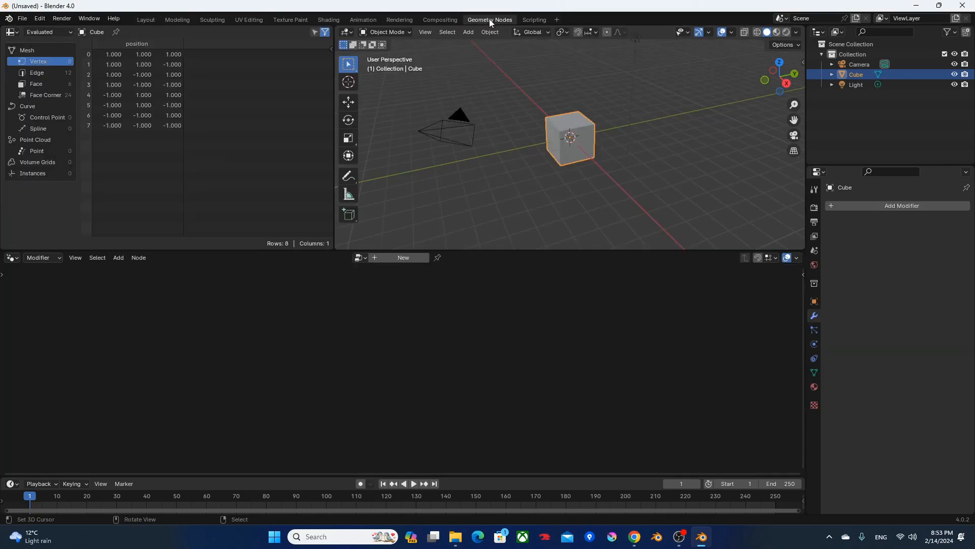
left_click(528, 161)
key("a")
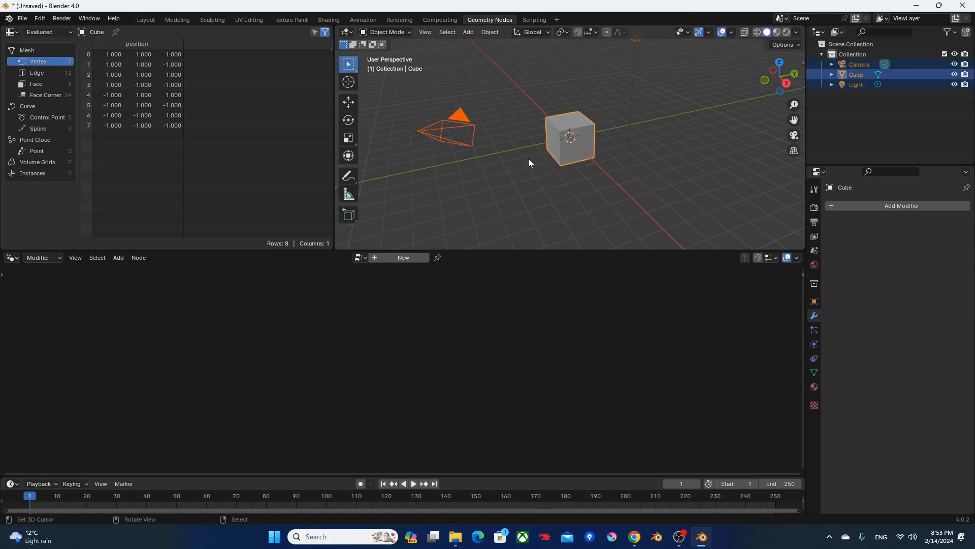
key("x")
left_click(529, 160)
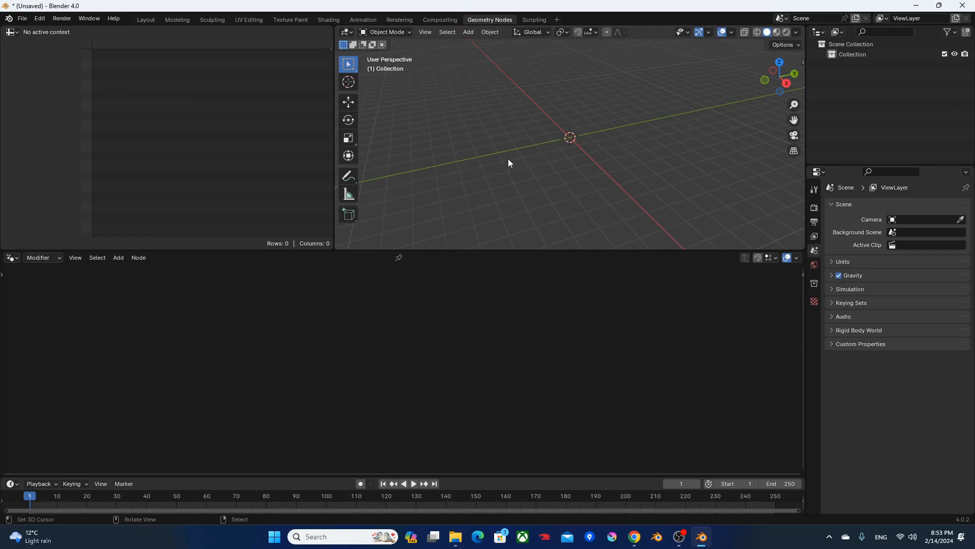
Step: Add a mesh plane at the origin and view it from the top
key("shift+a")
mouse_move(438, 172)
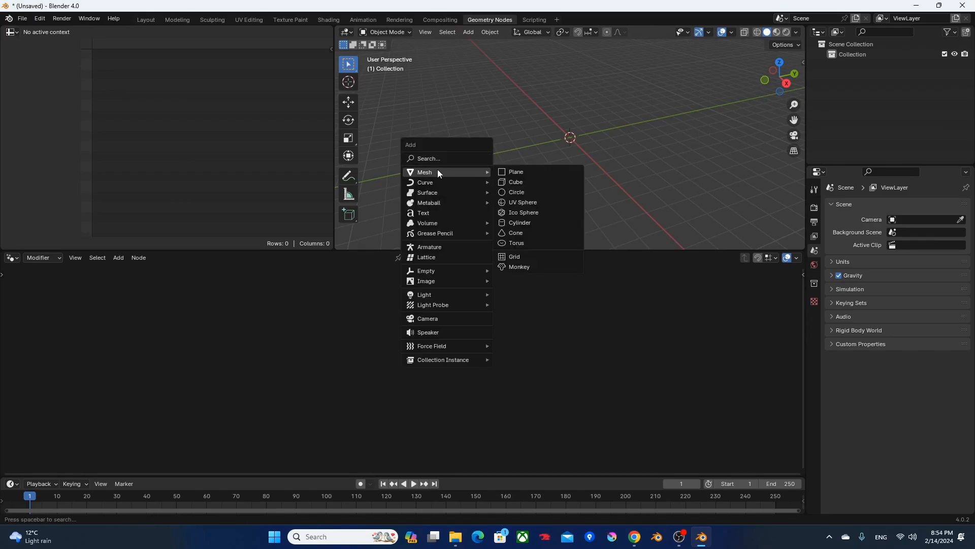
left_click(549, 171)
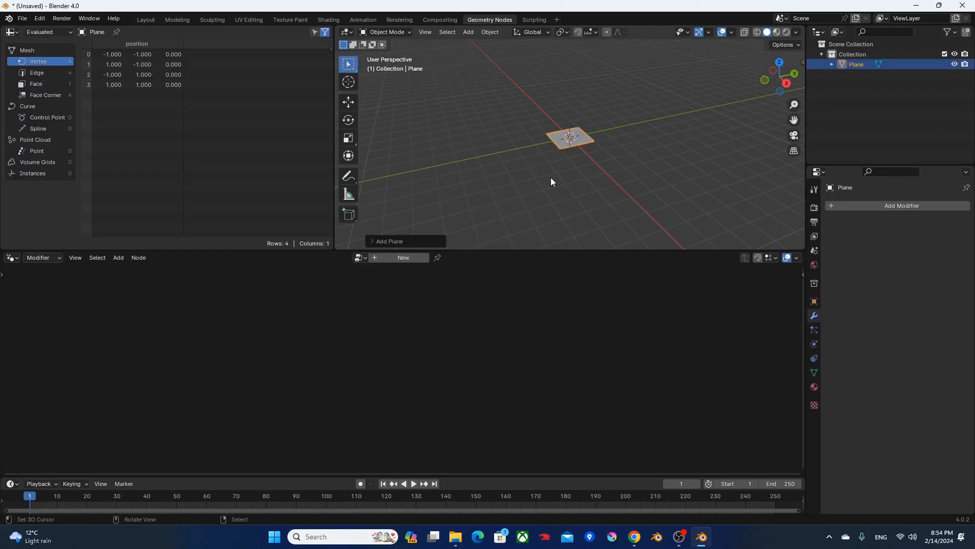
key("KP_7")
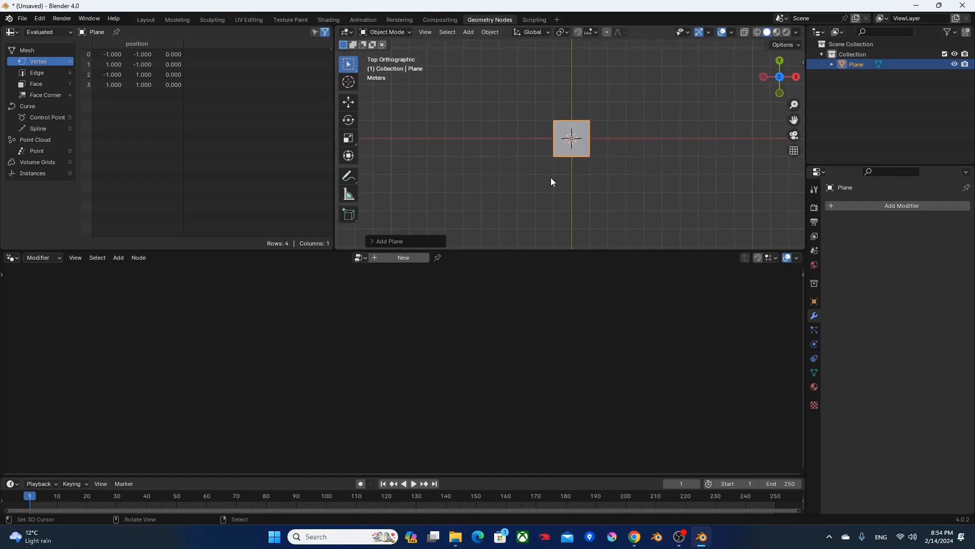
scroll(561, 164, "up", 6)
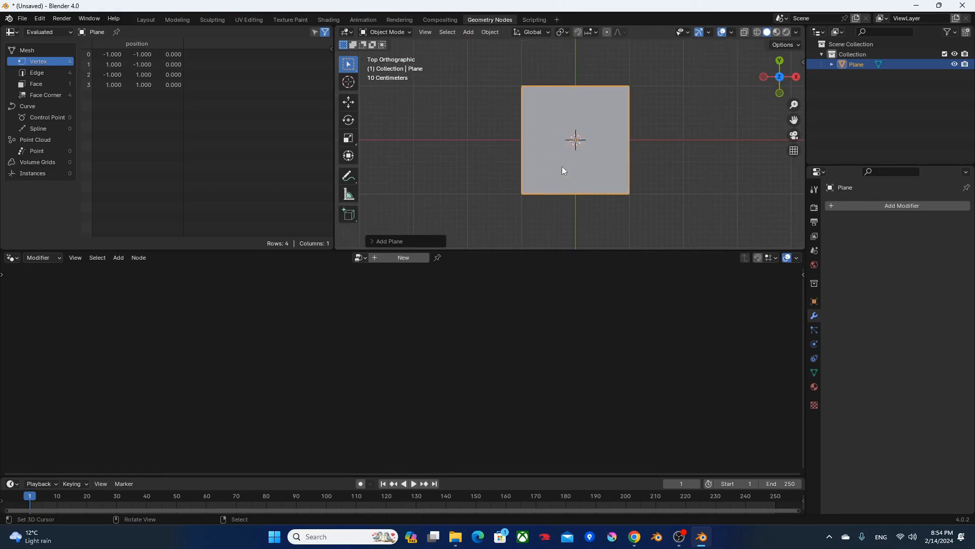
Step: Create a new geometry node tree on the plane and delete its Group Input node
left_click(391, 257)
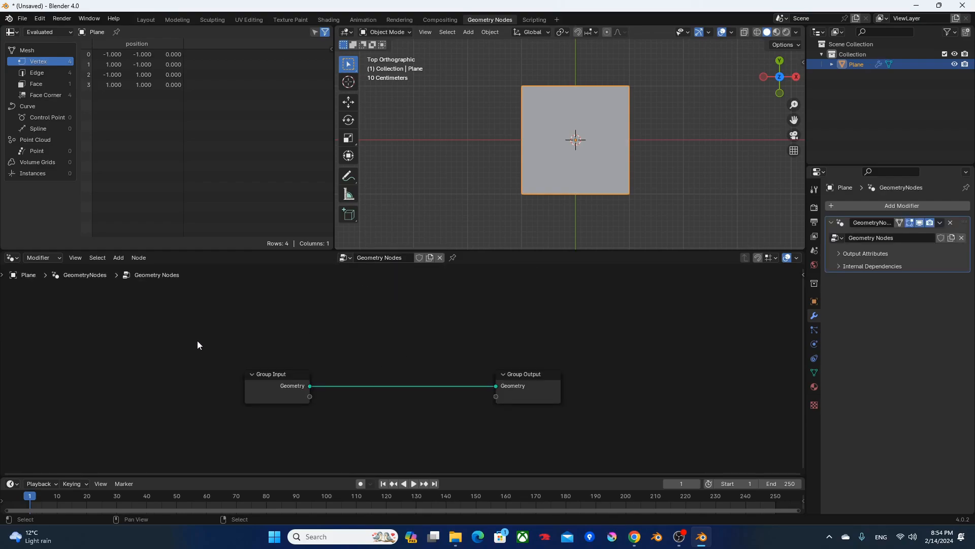
left_click_drag(194, 344, 373, 425)
key("x")
Step: Add a String node to the node tree and set its text to "test"
key("F3")
type("string")
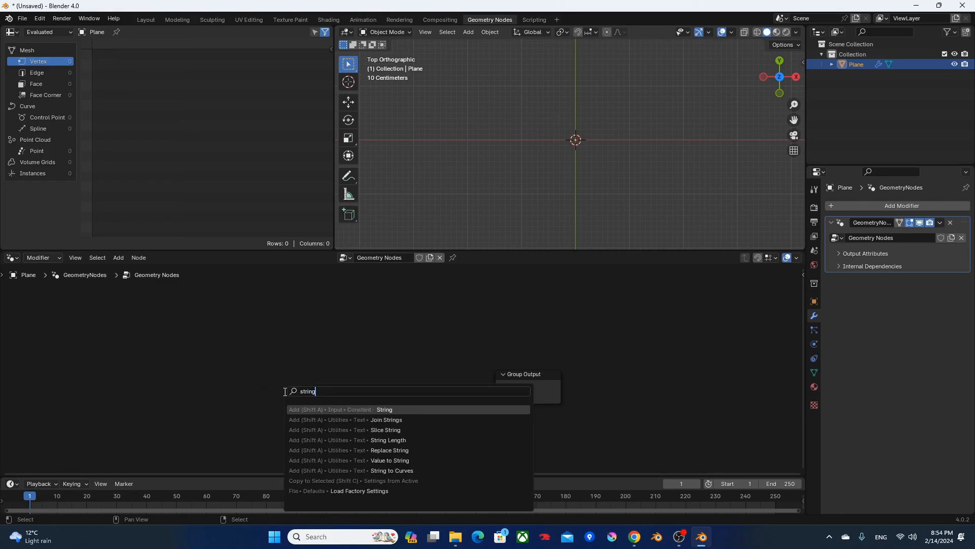
key("Return")
left_click(202, 392)
left_click(218, 403)
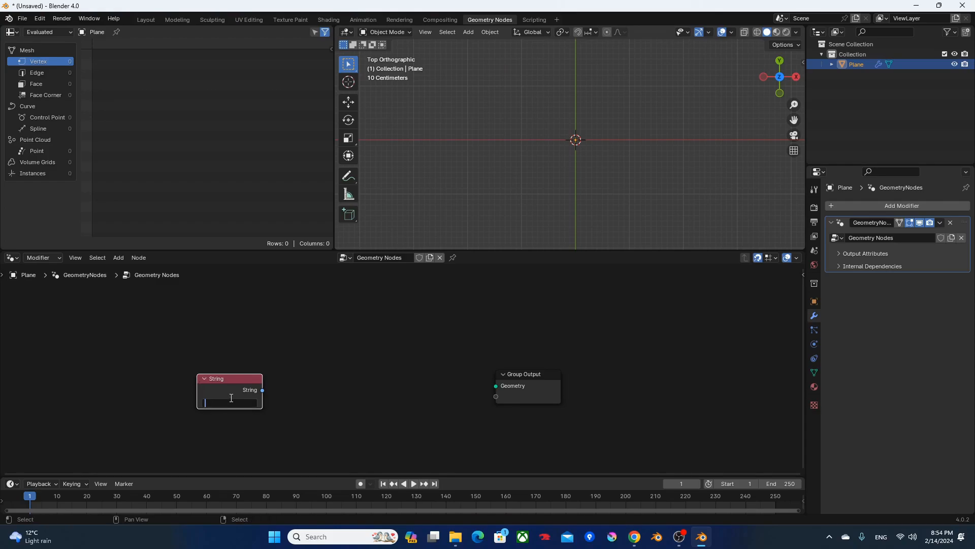
type("test")
left_click(288, 380)
Step: Add a String to Curves node, feed it from the String node, and connect its Curve Instances to the Group Output
key("F3")
type("stc")
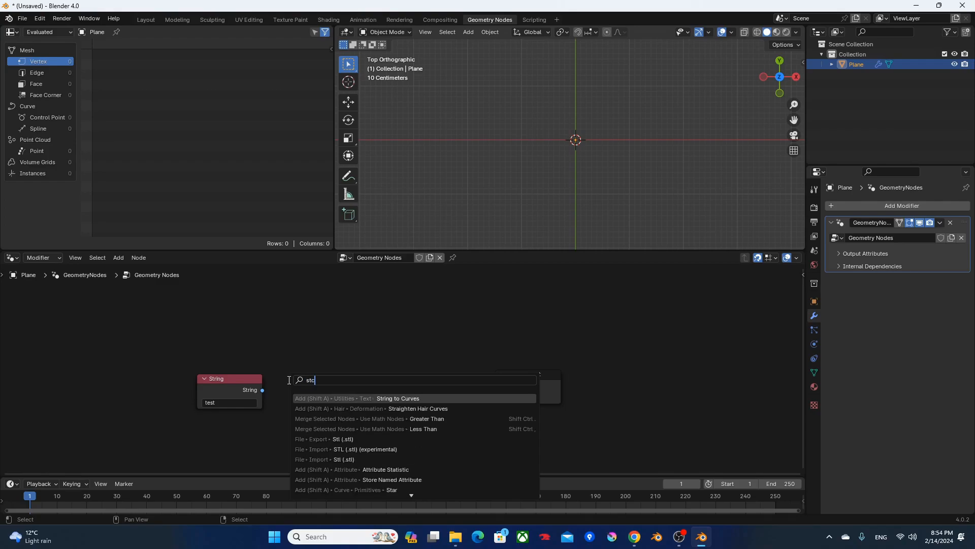
key("Return")
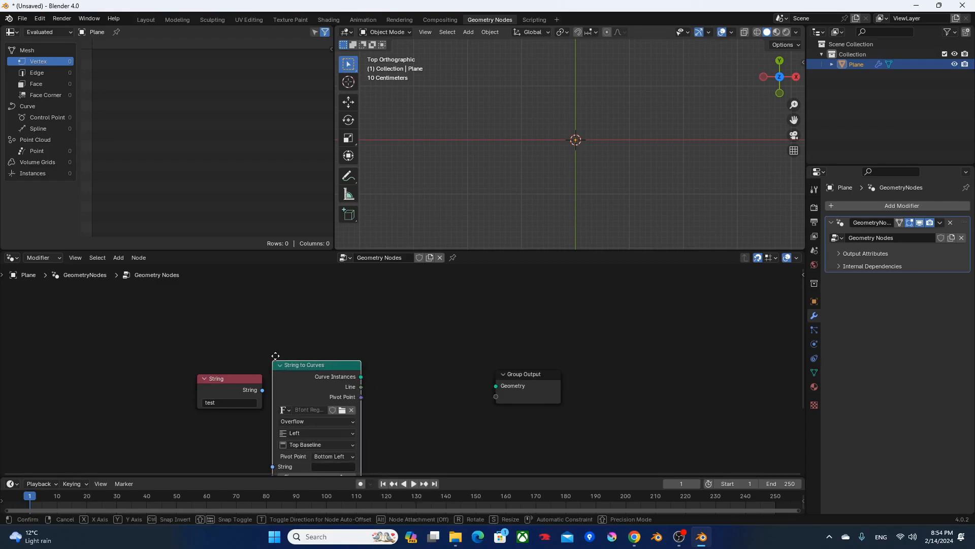
left_click(281, 386)
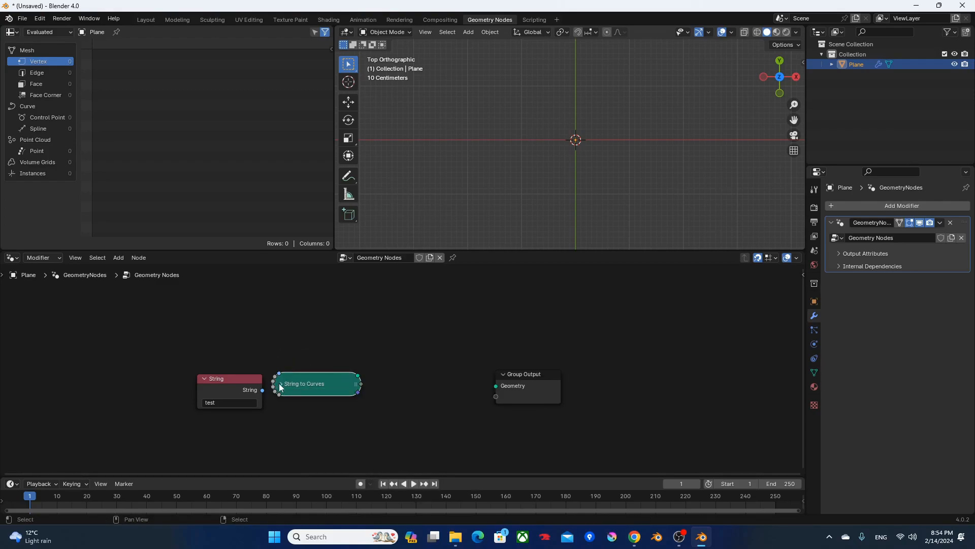
right_click_drag(245, 384, 352, 405, "alt")
left_click(328, 394, "alt+shift")
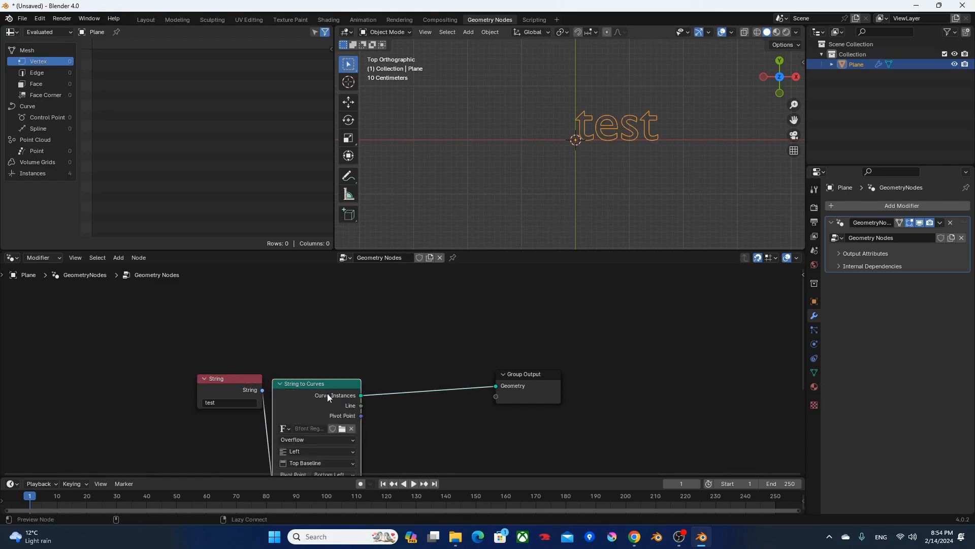
Step: Annotate the centre of each letter in an enlarged viewport and sketch curved rotation arrows on the first t
scroll(629, 151, "up", 4)
middle_click_drag(629, 149, 553, 156, "shift")
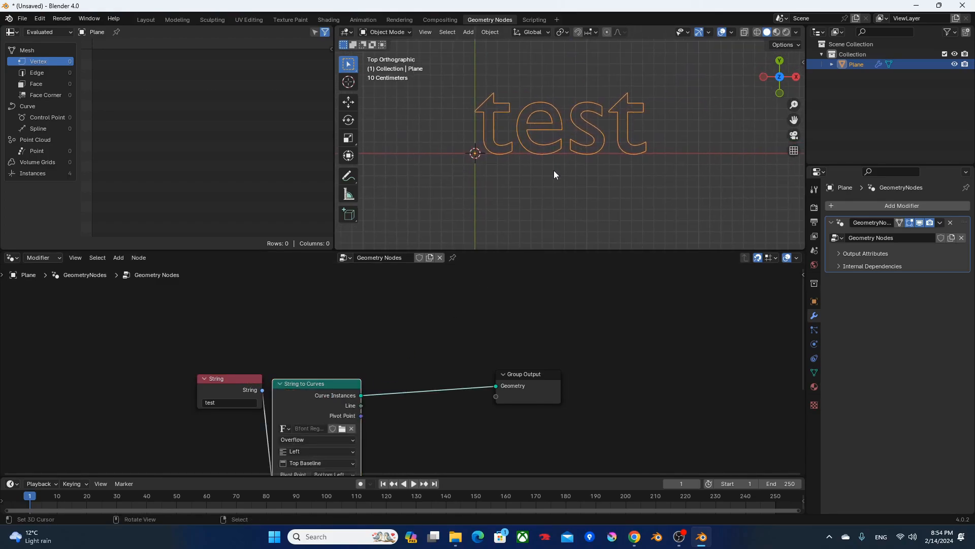
key("ctrl+space")
scroll(510, 219, "up", 2)
middle_click_drag(517, 239, 555, 282, "shift")
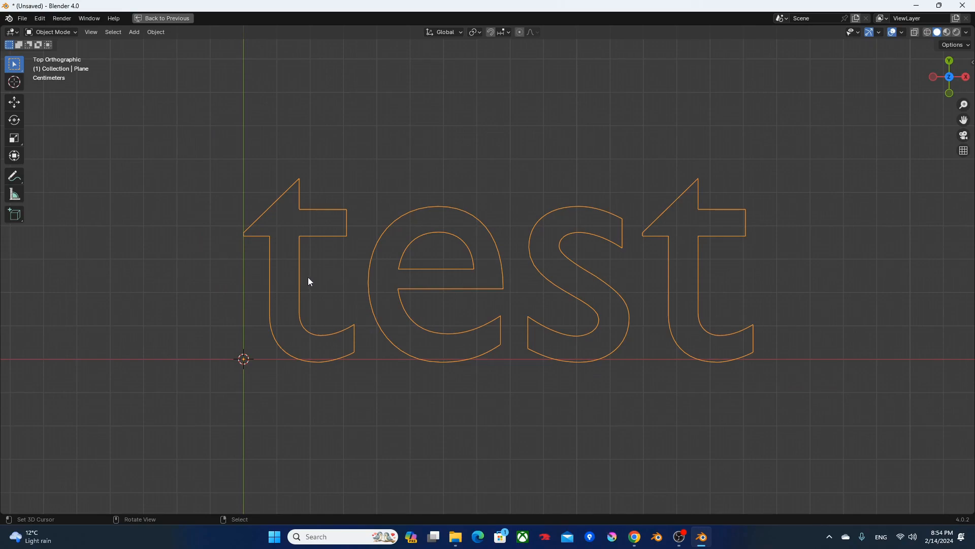
left_click_drag(307, 276, 311, 274)
left_click_drag(433, 283, 439, 278)
left_click_drag(576, 277, 575, 279)
left_click_drag(706, 279, 707, 279)
mouse_move(324, 243)
left_mouse_down()
mouse_move(294, 234)
mouse_move(253, 270)
left_mouse_up()
left_click_drag(296, 176, 288, 169)
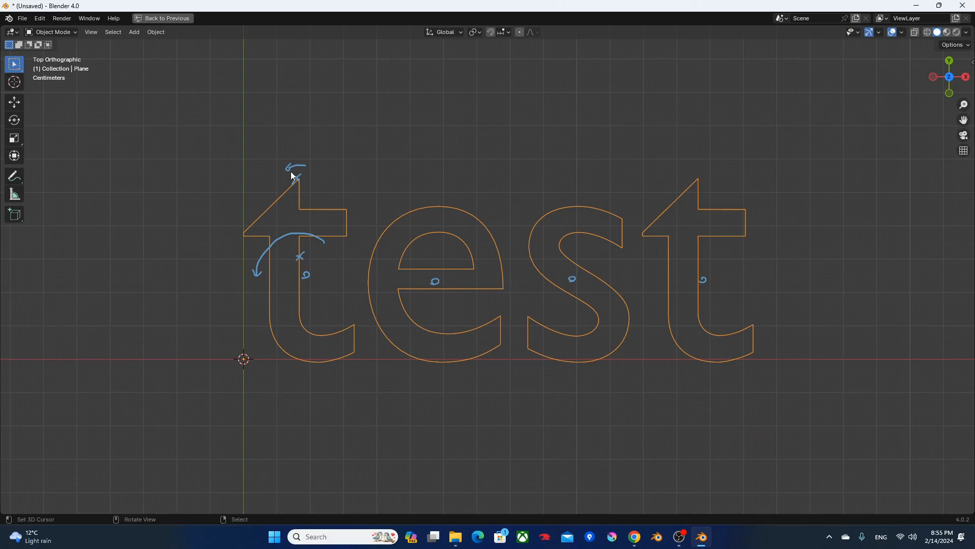
key("ctrl+space")
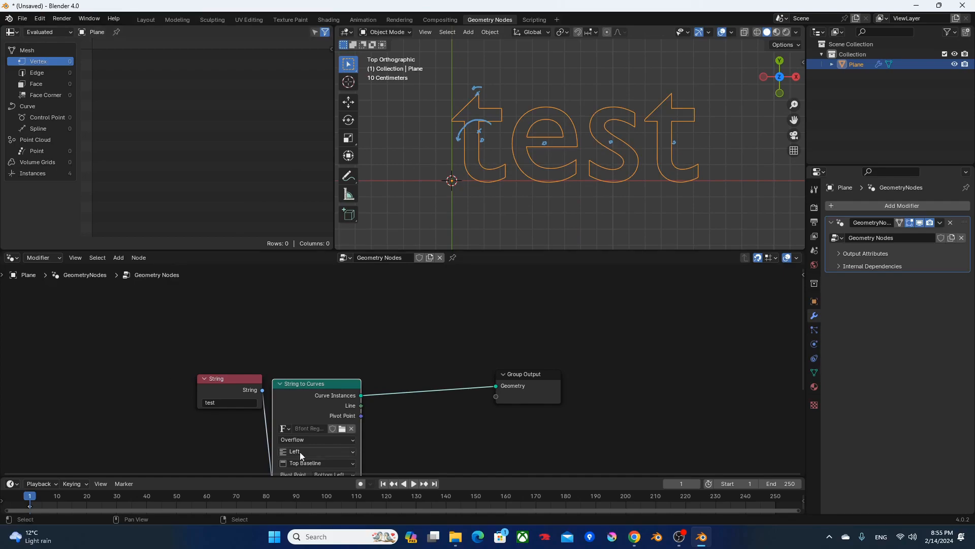
Step: Move the Group Output node away from String to Curves and clear the viewport annotations
left_click_drag(538, 380, 734, 390)
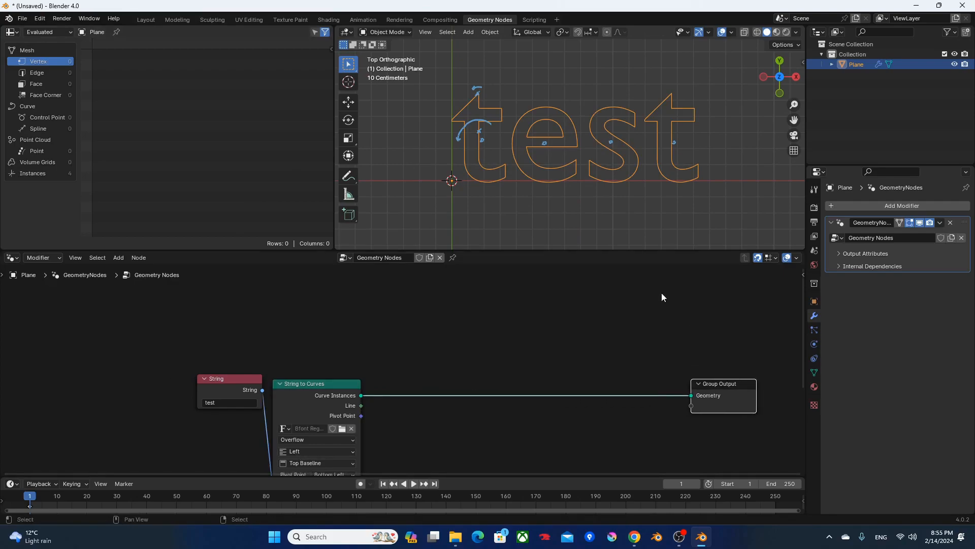
key("q")
left_click(559, 154)
Step: Show the instance data in the spreadsheet and insert a Realize Instances node between String to Curves and Group Output
left_click(47, 174)
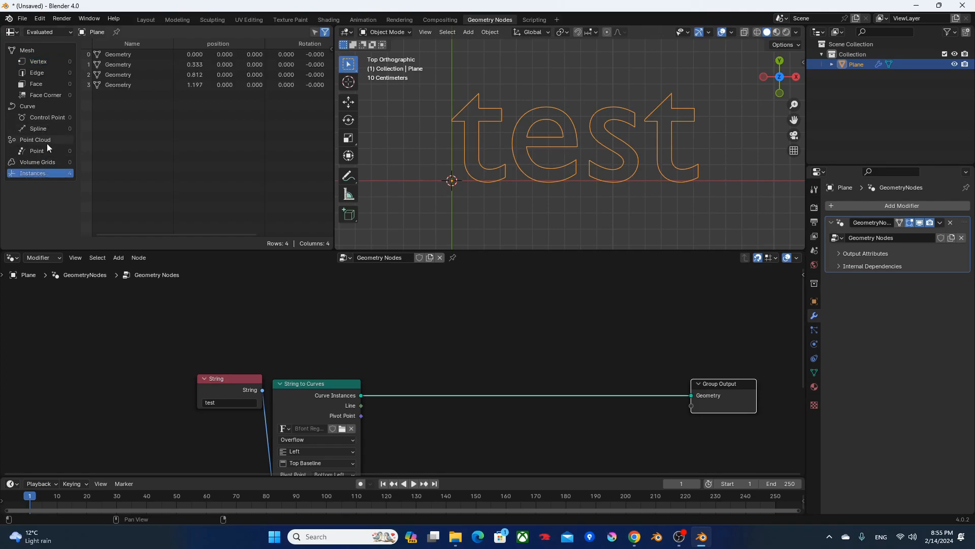
left_click(465, 379)
key("F3")
type("real")
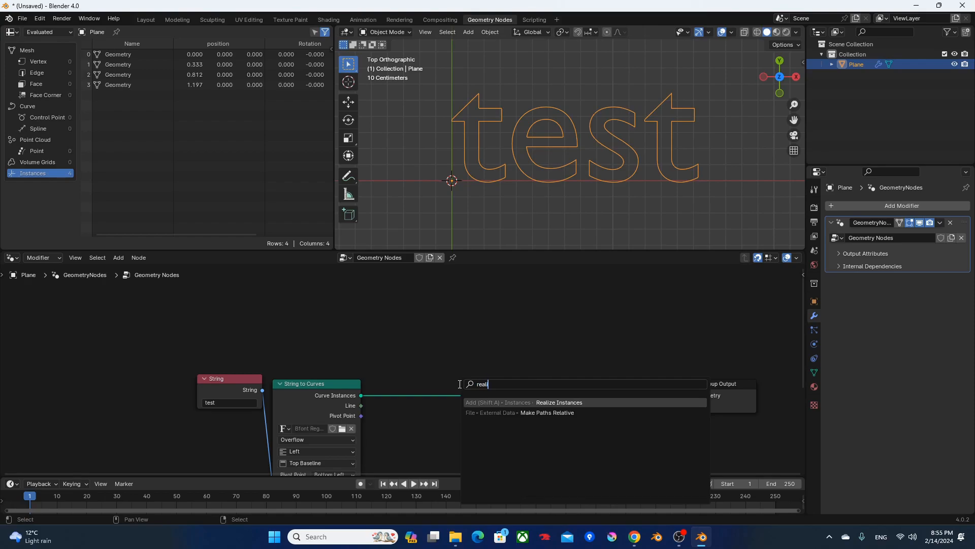
key("Return")
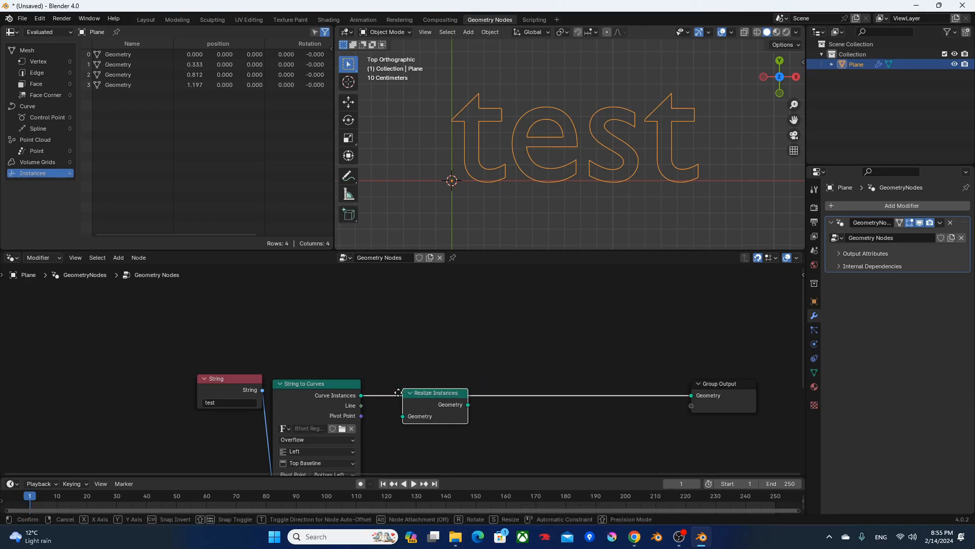
left_click(372, 376)
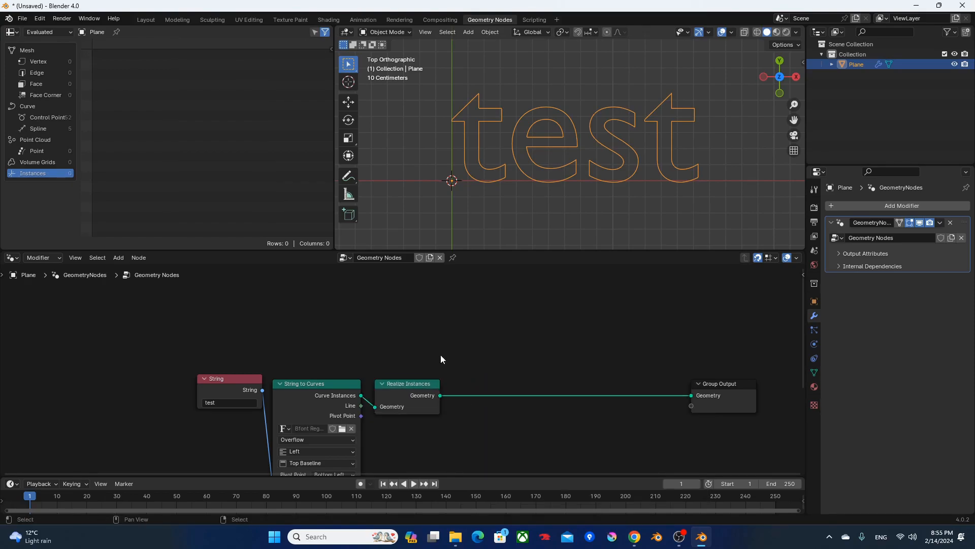
Step: Insert a Resample Curve node between Realize Instances and Group Output
key("F3")
type("resampl")
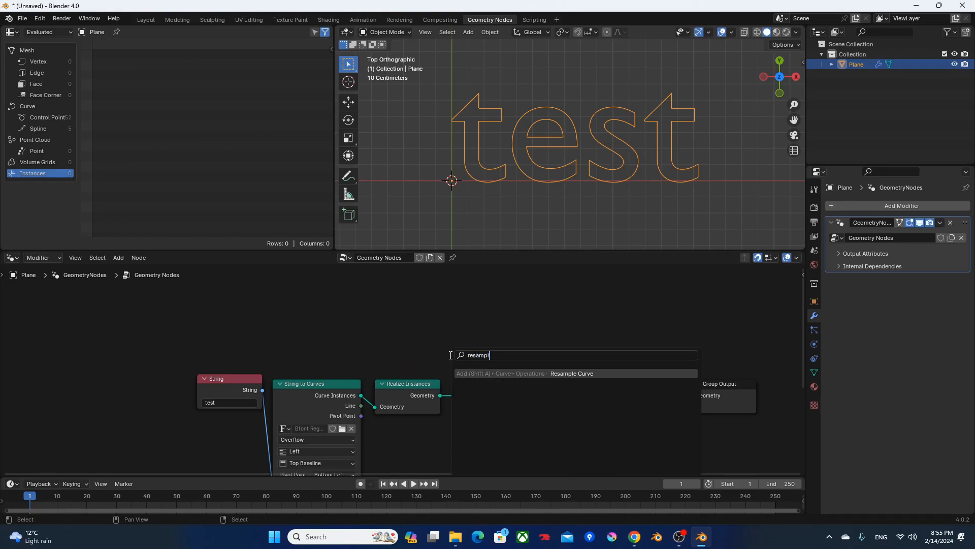
key("Return")
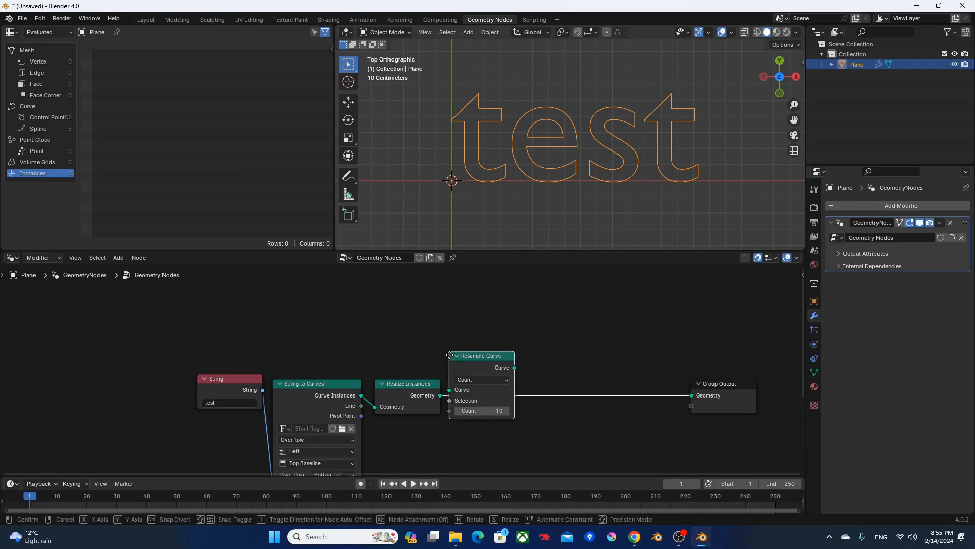
left_click(475, 394)
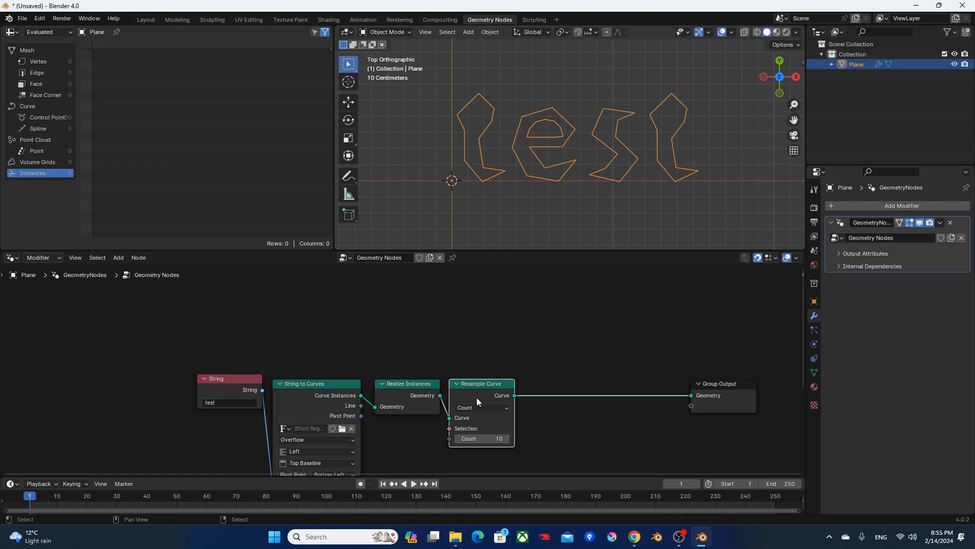
Step: Switch the Resample Curve node to Length mode and set its length to 0.01 m
left_click(478, 408)
left_click(482, 451)
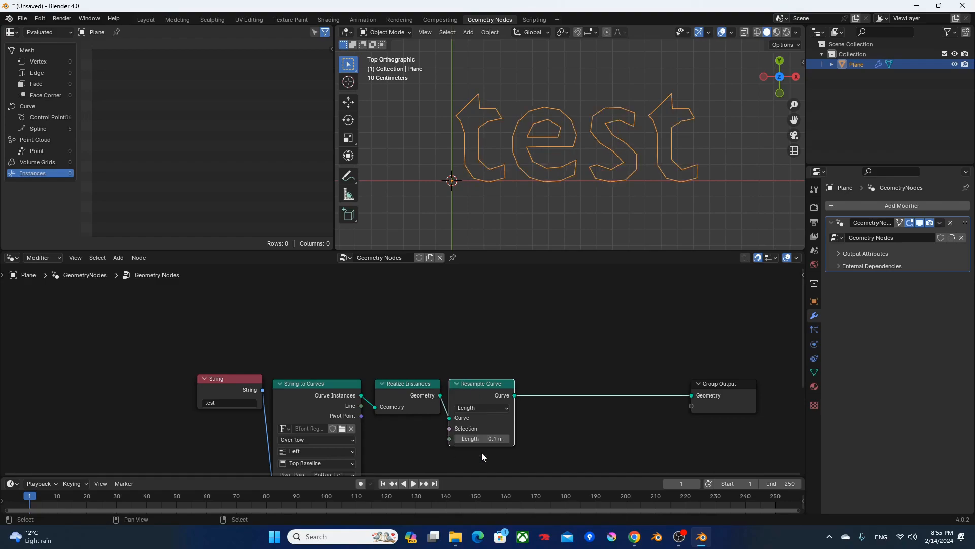
left_click(480, 436)
type("0.01")
key("Return")
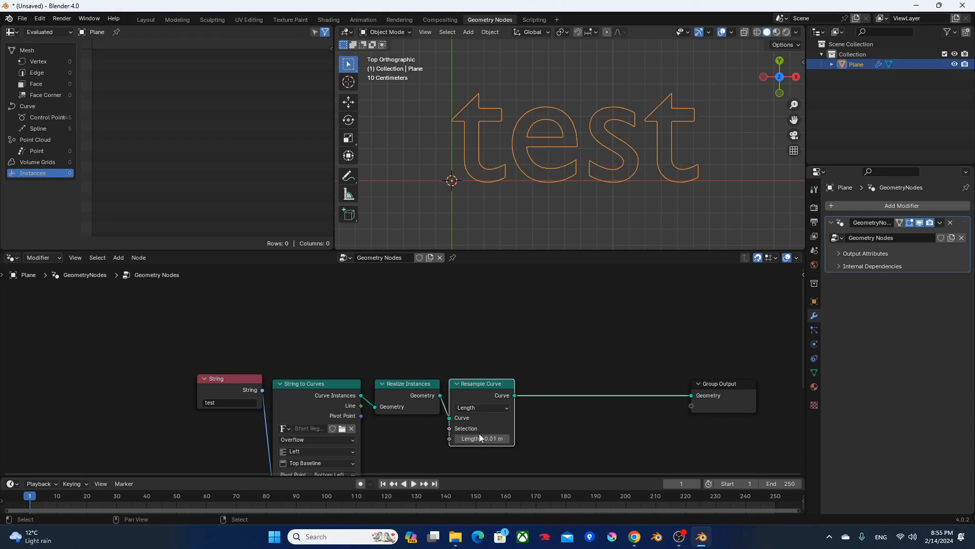
Step: Make room before the Group Output node and insert a Set Position node between Resample Curve and Group Output
middle_click_drag(598, 382, 439, 333)
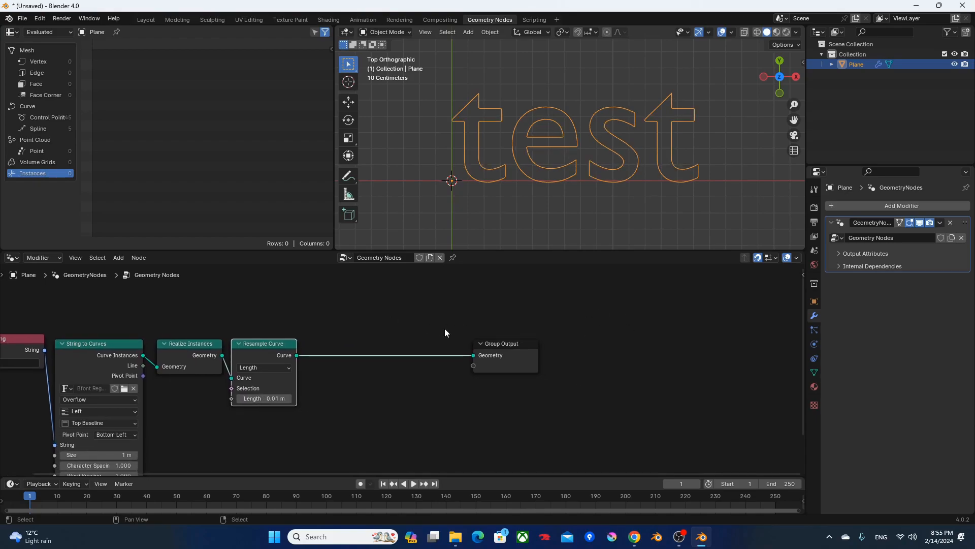
left_click_drag(493, 347, 613, 342)
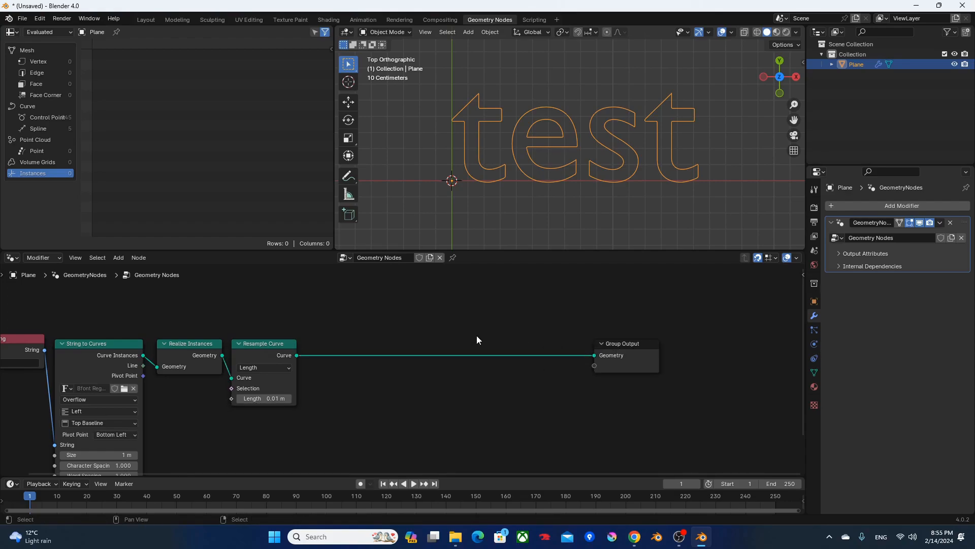
key("F3")
type("set po")
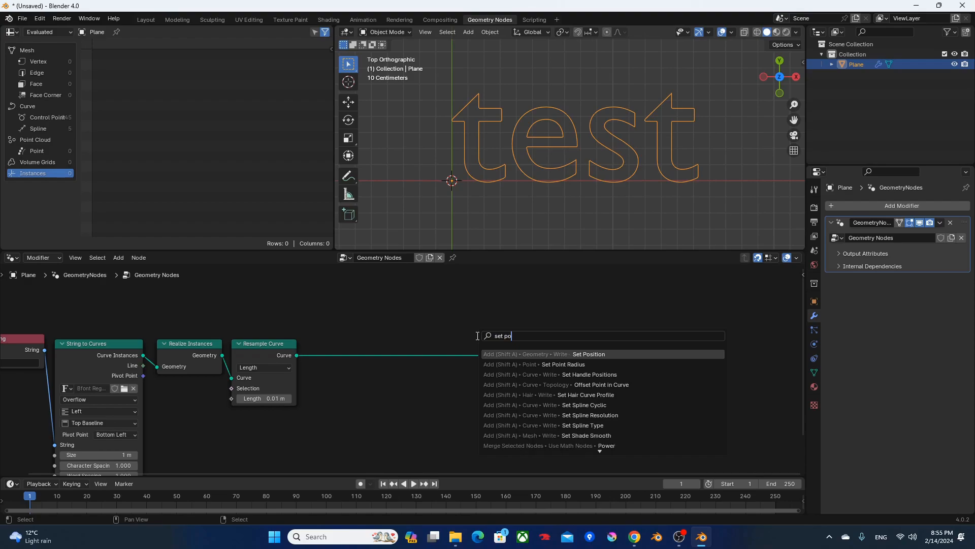
key("Return")
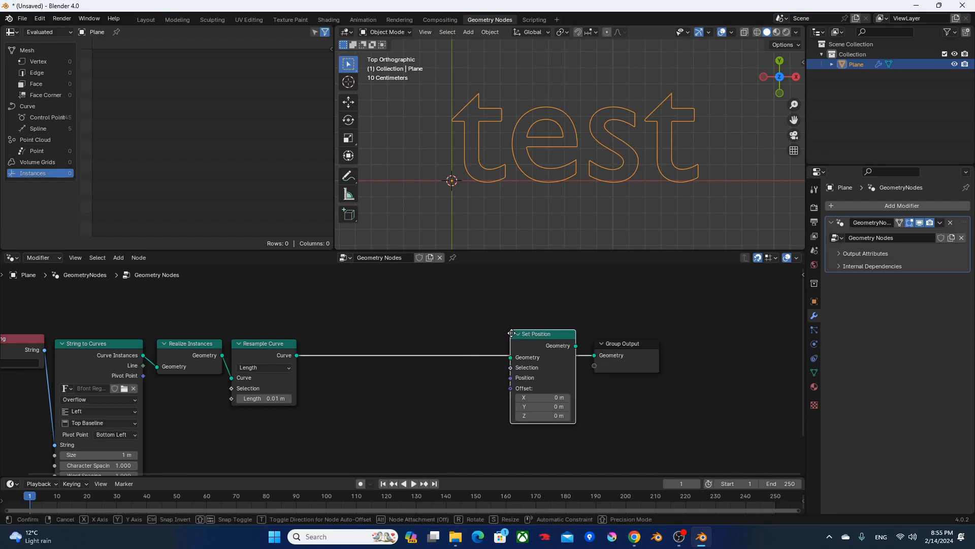
left_click(513, 344)
Step: Add a Position node below the link between Resample Curve and Set Position
middle_click_drag(575, 328, 498, 321)
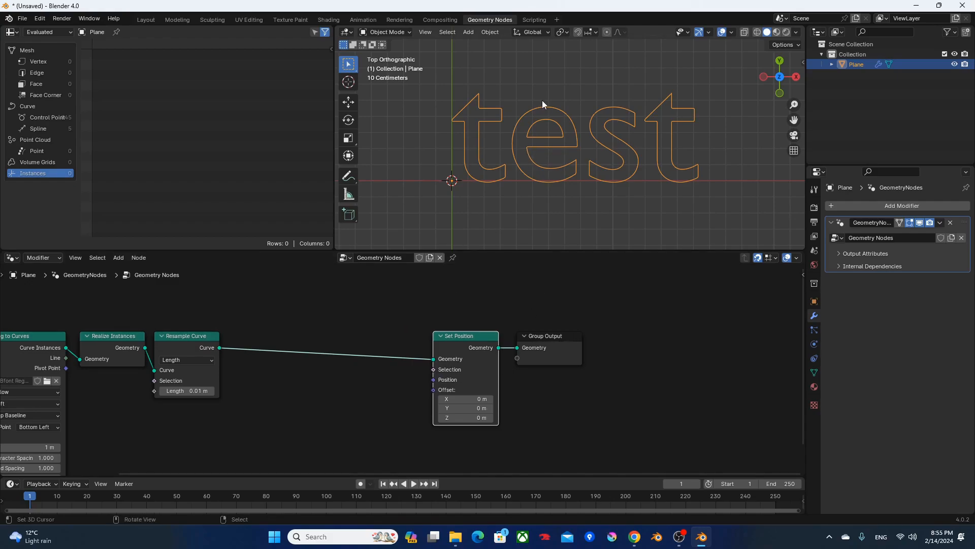
key("F3")
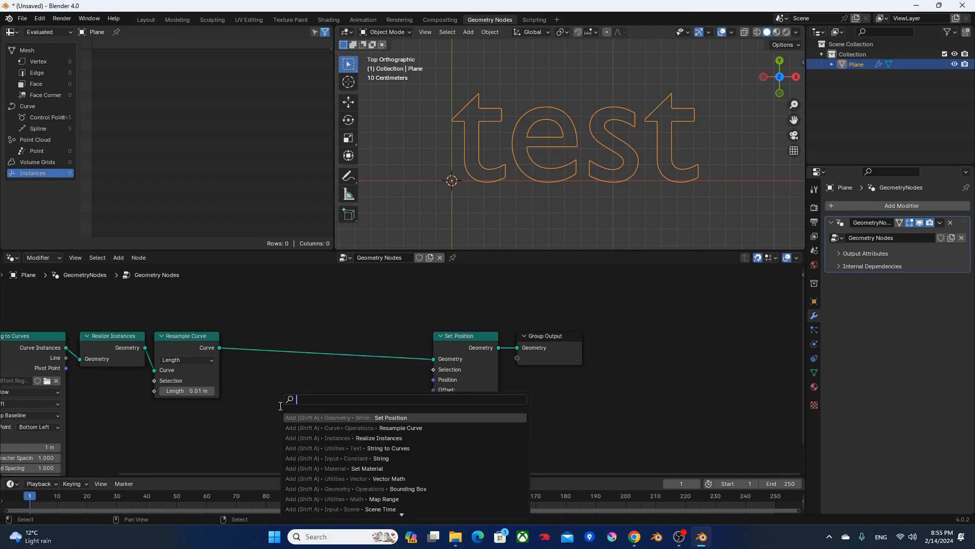
type("pos")
key("Return")
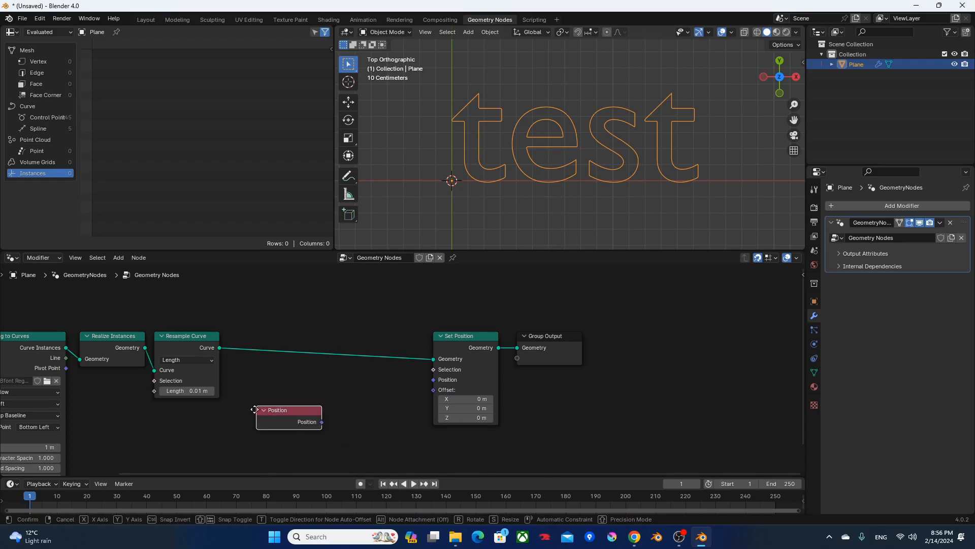
left_click(250, 409)
Step: Add a Vector Rotate node between the Position and Set Position nodes
key("F3")
type("v")
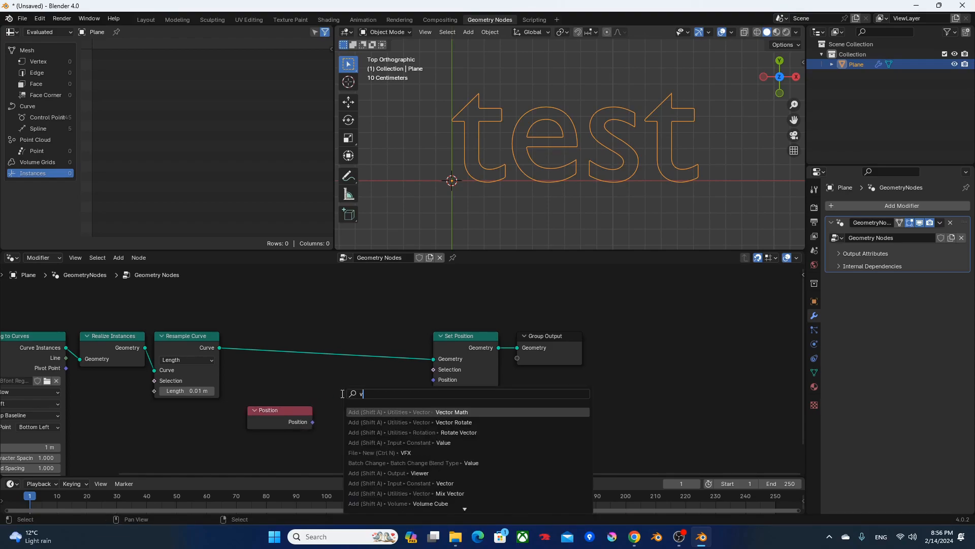
type("ector rot")
key("Return")
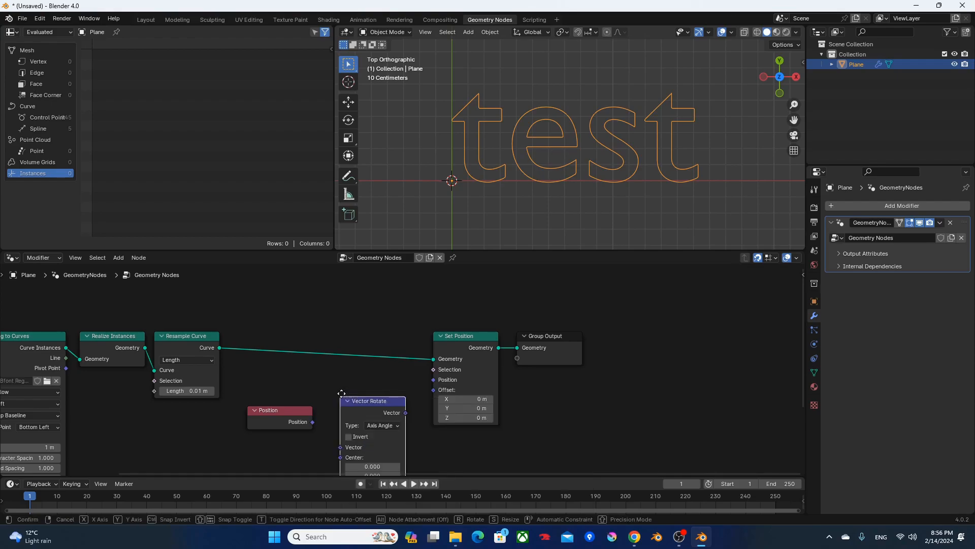
left_click(322, 374)
Step: Wire Position through Vector Rotate into Set Position's Position input, and hide the unused sockets of Set Position
left_click_drag(312, 422, 321, 428)
left_click_drag(386, 394, 444, 379)
left_click(488, 380)
key("ctrl+h")
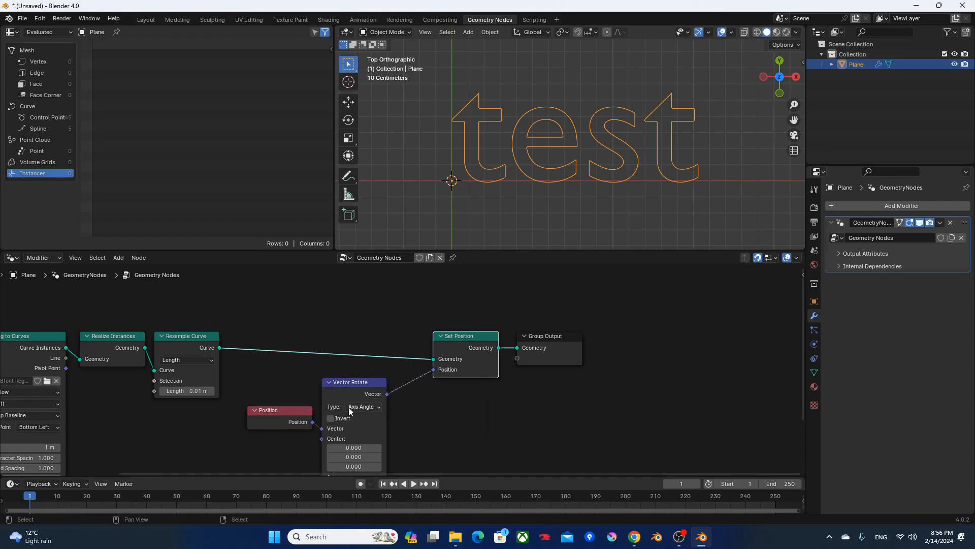
Step: Align the Position node with Vector Rotate and set the Vector Rotate type to Z Axis
middle_click_drag(336, 401, 341, 353)
left_click_drag(305, 362, 304, 332)
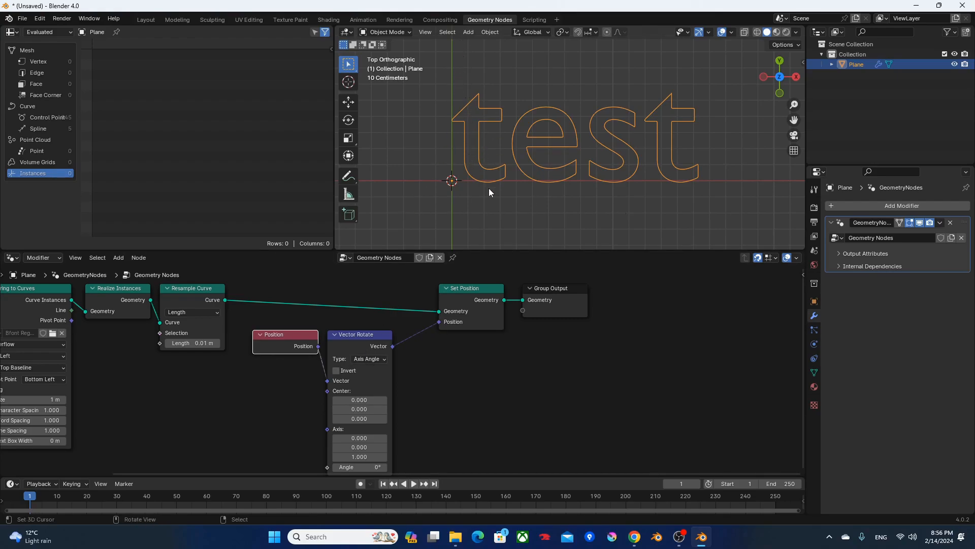
left_click(368, 359)
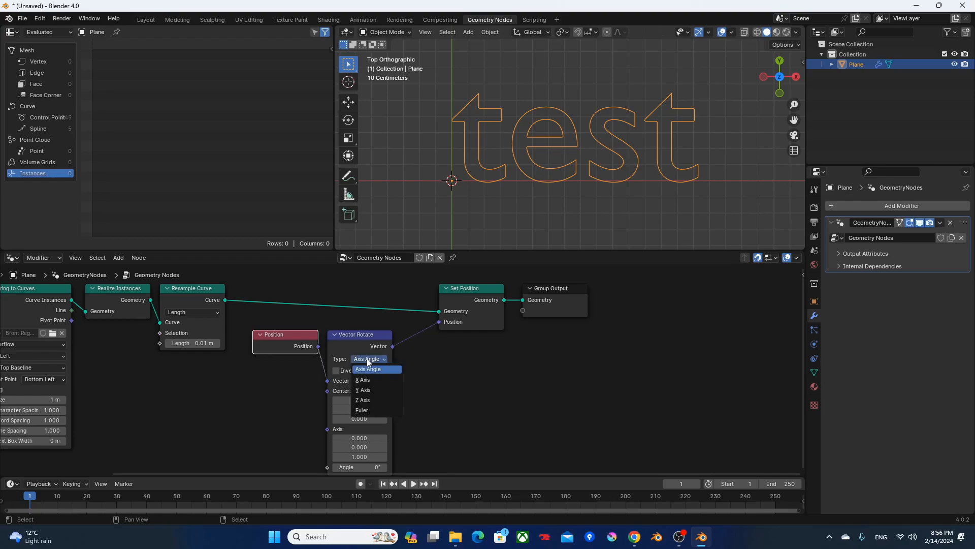
left_click(364, 400)
Step: Try small rotation angles on the Vector Rotate node, then reset its angle to 0°
middle_click_drag(422, 381, 518, 347)
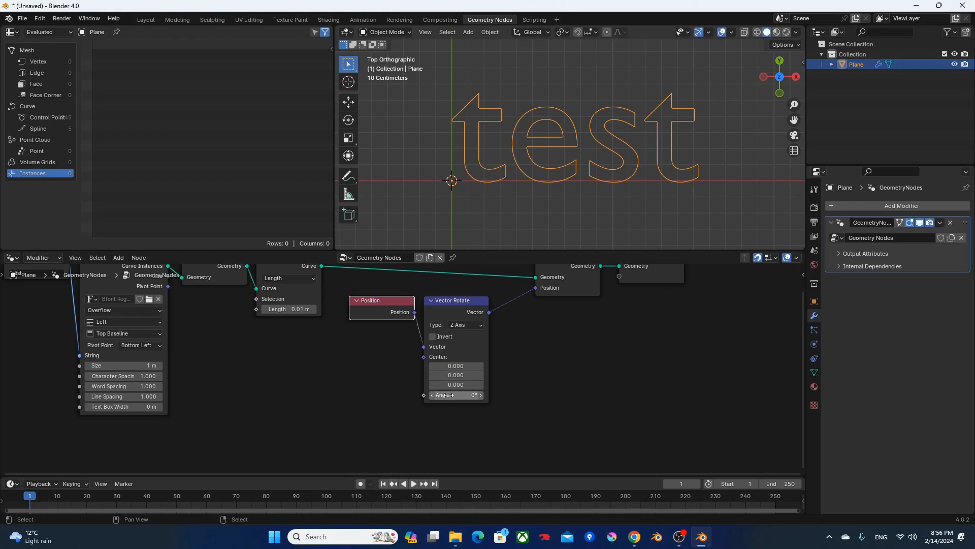
mouse_move(456, 395)
left_mouse_down()
mouse_move(476, 394)
mouse_move(456, 395)
left_mouse_up()
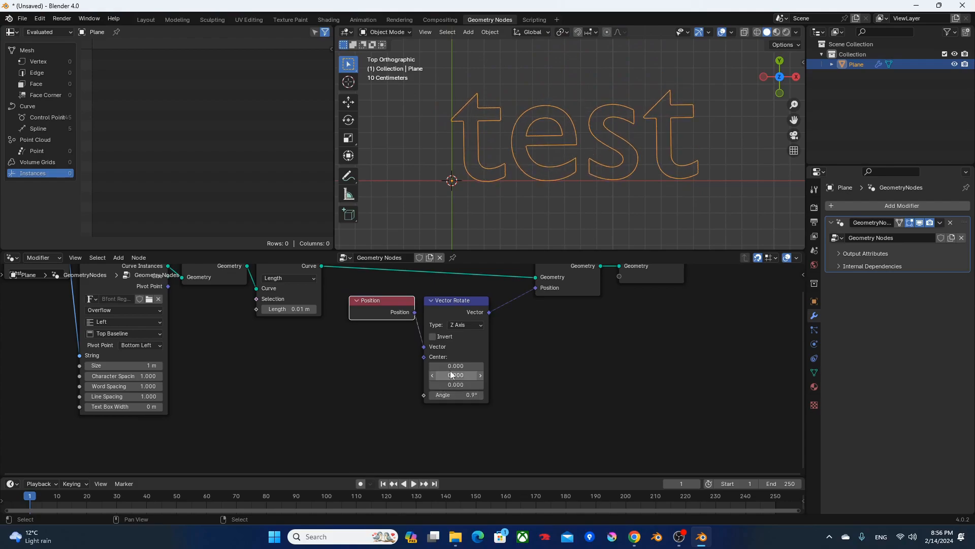
left_click_drag(457, 395, 447, 396)
left_click(447, 395)
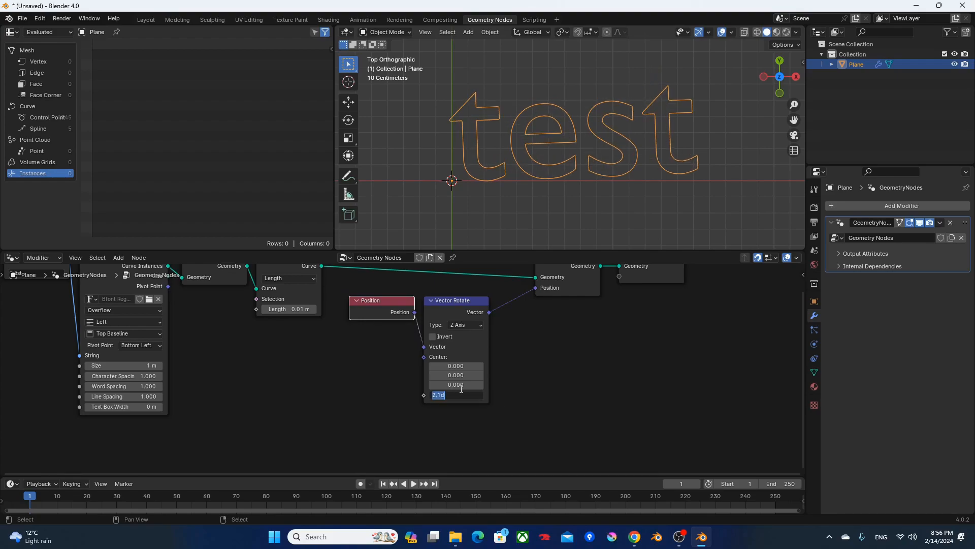
type("0")
key("Return")
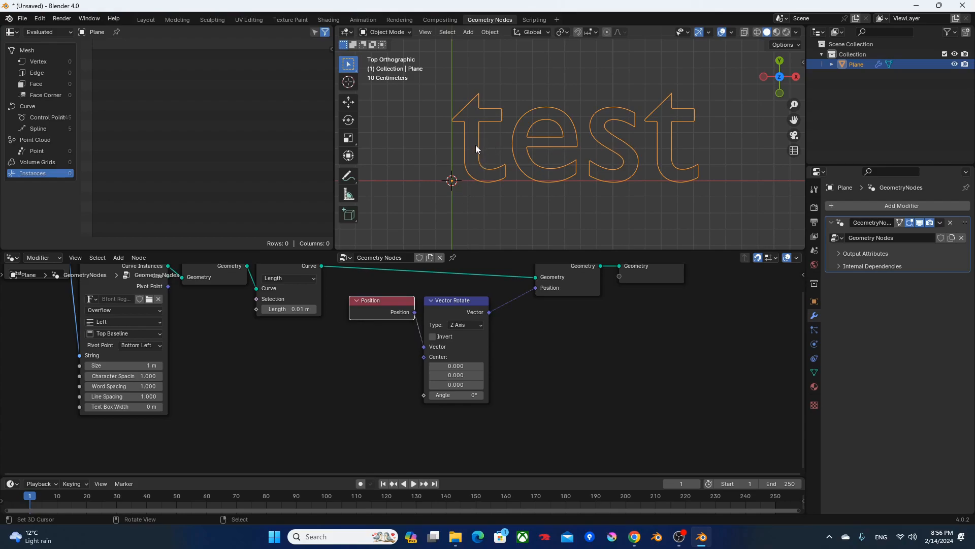
Step: Move the String and String to Curves nodes away from Realize Instances along X to make room between them
scroll(476, 149, "up", 4)
scroll(464, 141, "down", 1)
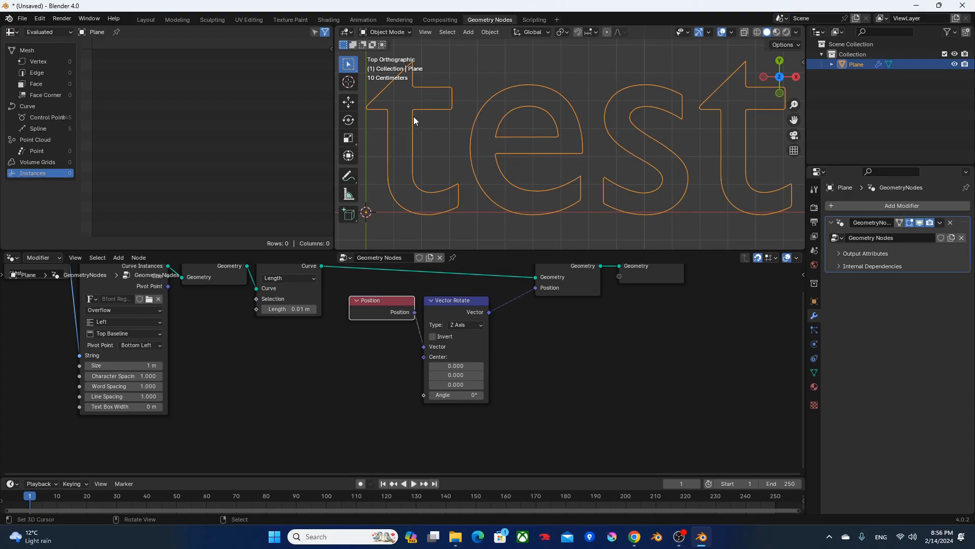
middle_click_drag(340, 349, 495, 394)
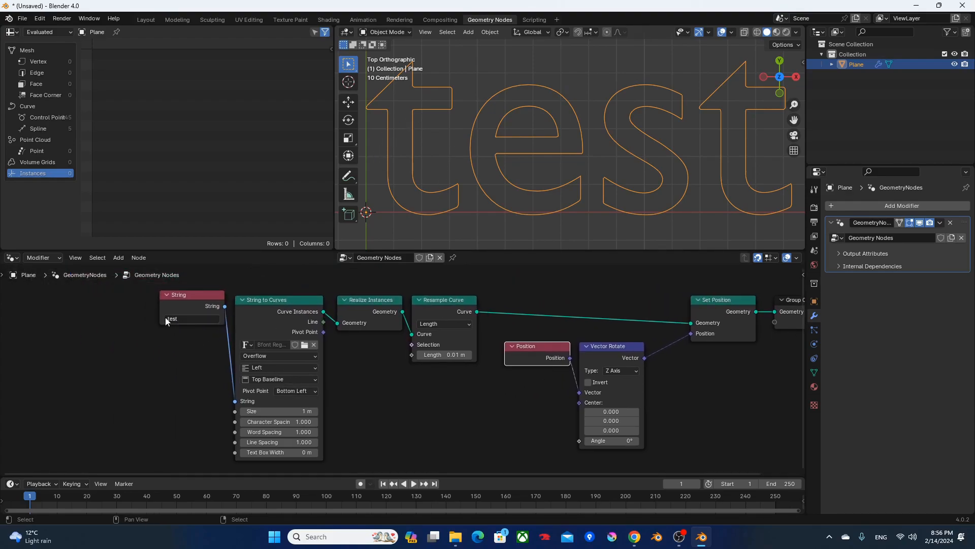
left_click_drag(169, 302, 268, 386)
key("g")
key("x")
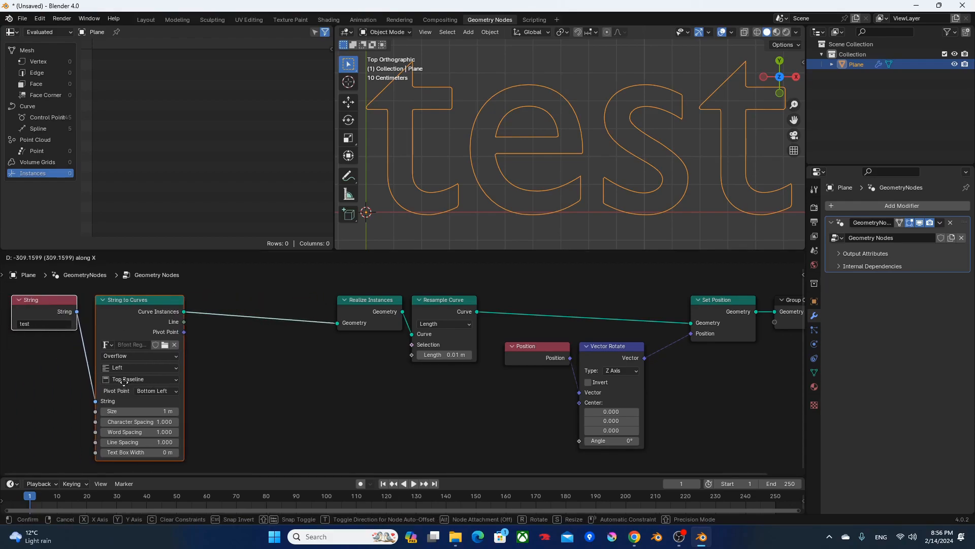
left_click(117, 382)
Step: Insert a Store Named Attribute node between String to Curves and Realize Instances
key("F3")
type("sna")
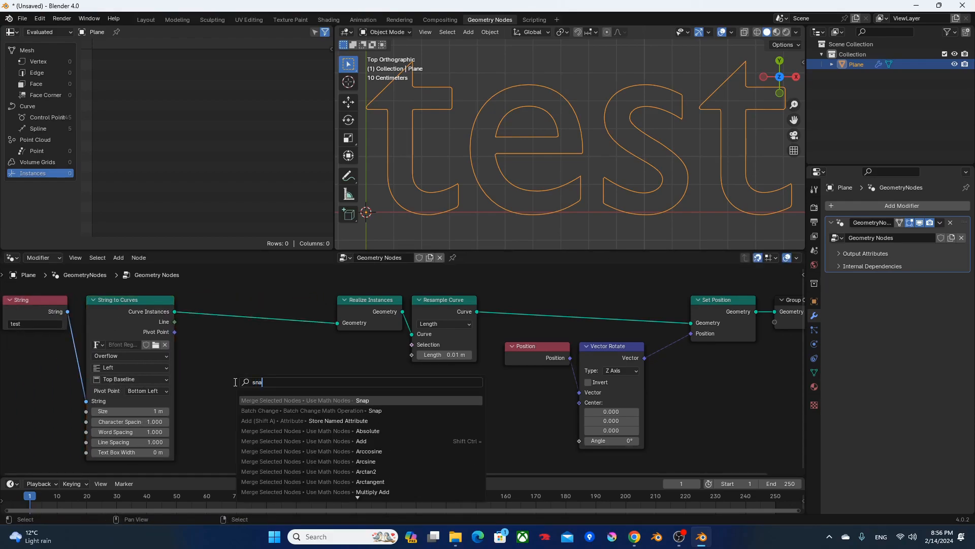
key("Down")
key("Down")
key("Return")
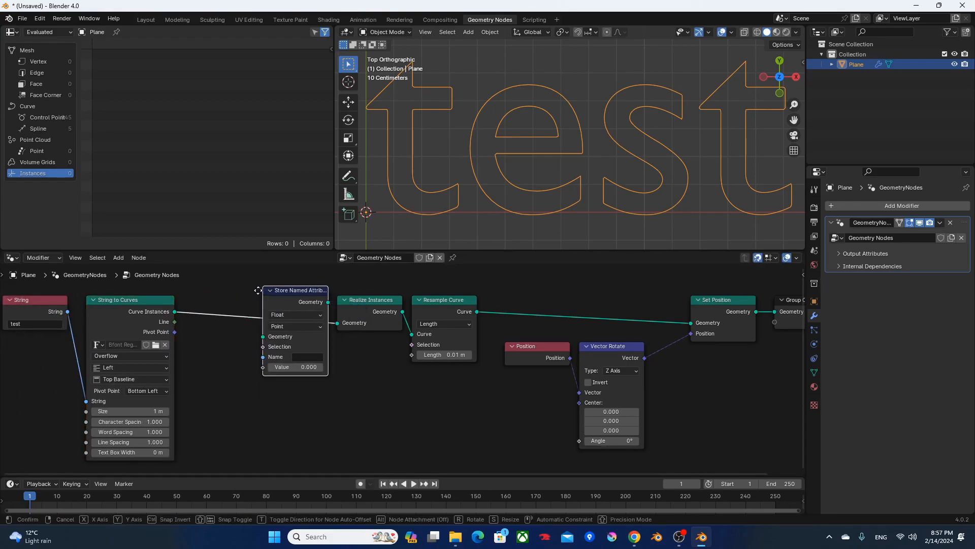
left_click(241, 299)
Step: Set Store Named Attribute to the Vector data type and Instance domain, and name the attribute "center"
left_click(273, 324)
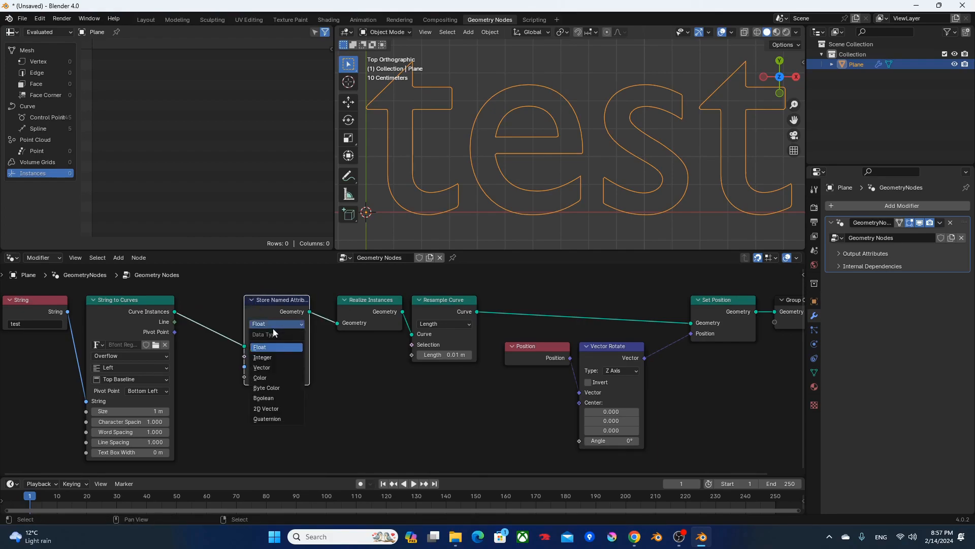
left_click(262, 368)
left_click(278, 335)
left_click(269, 409)
left_click(293, 368)
type("center")
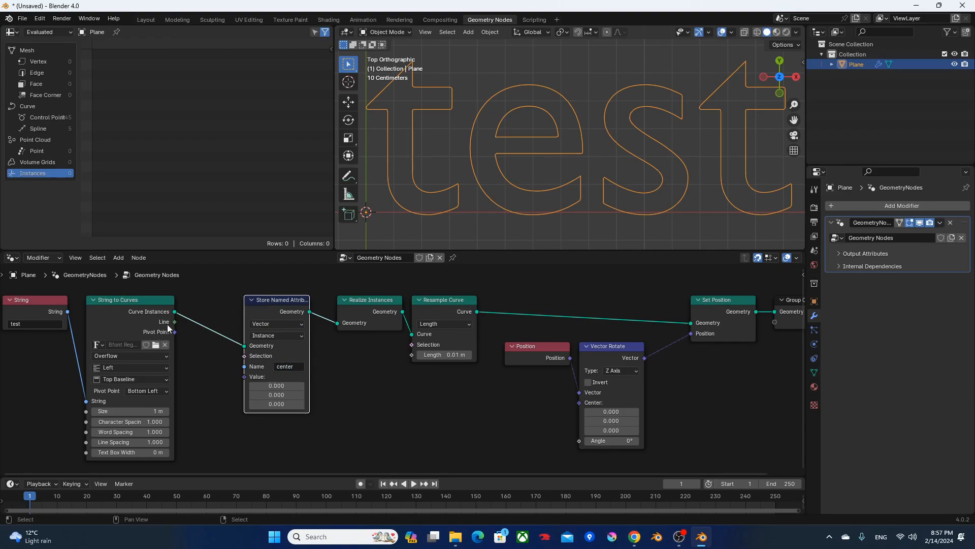
Step: Set the String to Curves pivot point to Midpoint and connect its Pivot Point output to the stored attribute's Value
left_click_drag(172, 334, 202, 336)
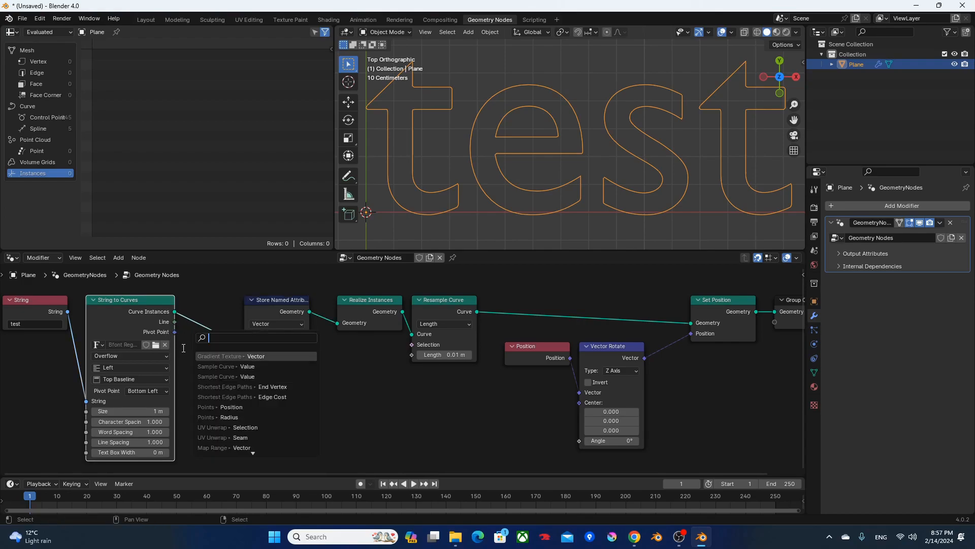
left_click(147, 390)
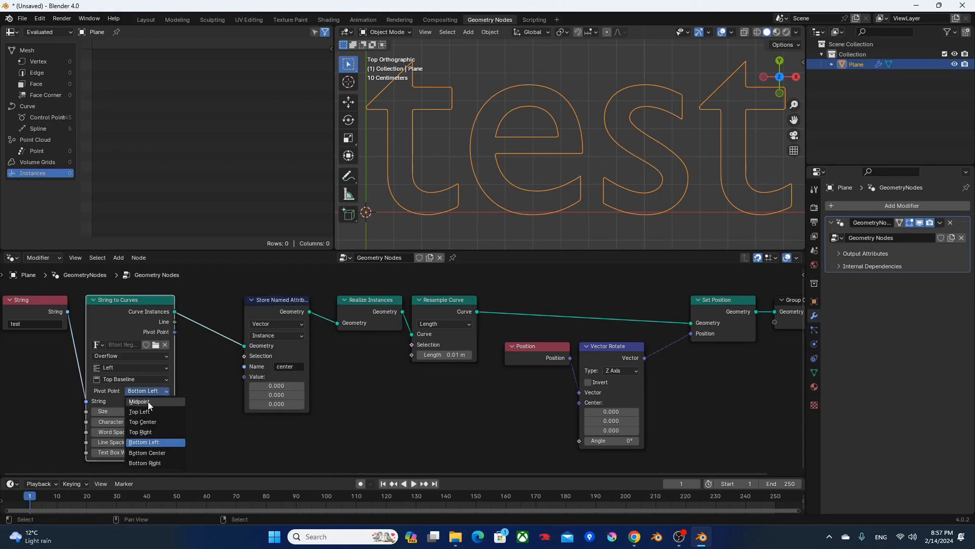
left_click(148, 401)
left_click_drag(175, 331, 250, 377)
Step: Add a Vector Named Attribute node reading "center" and connect its Attribute output to Vector Rotate's Center
key("F3")
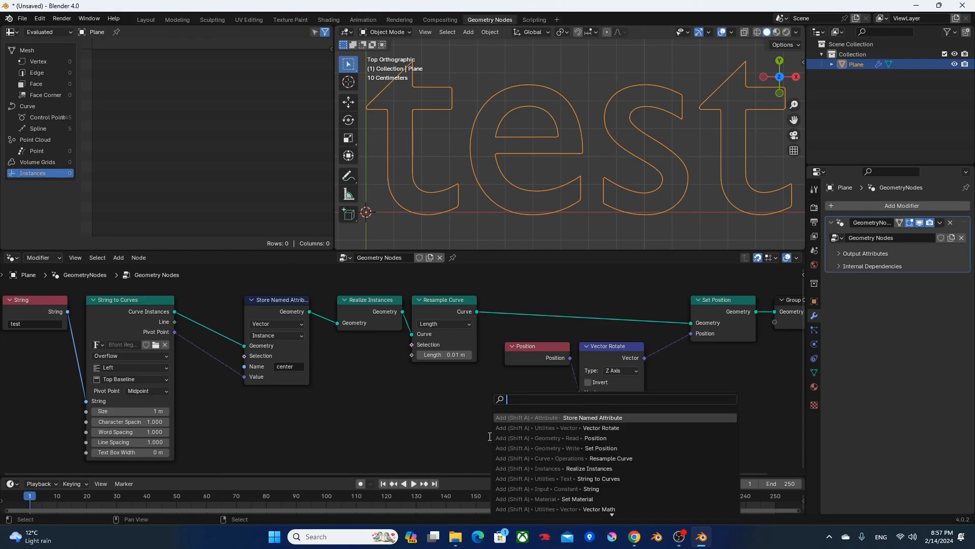
type("nam")
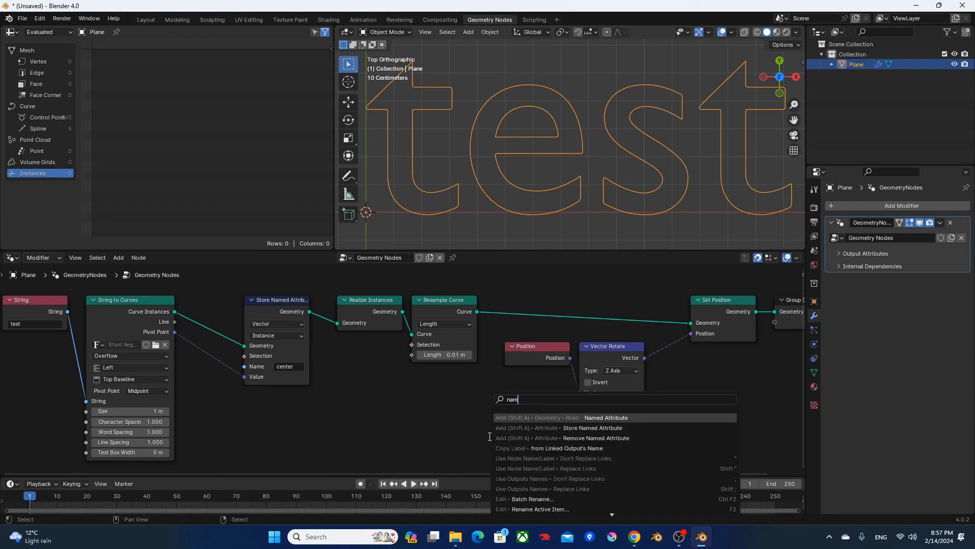
key("Return")
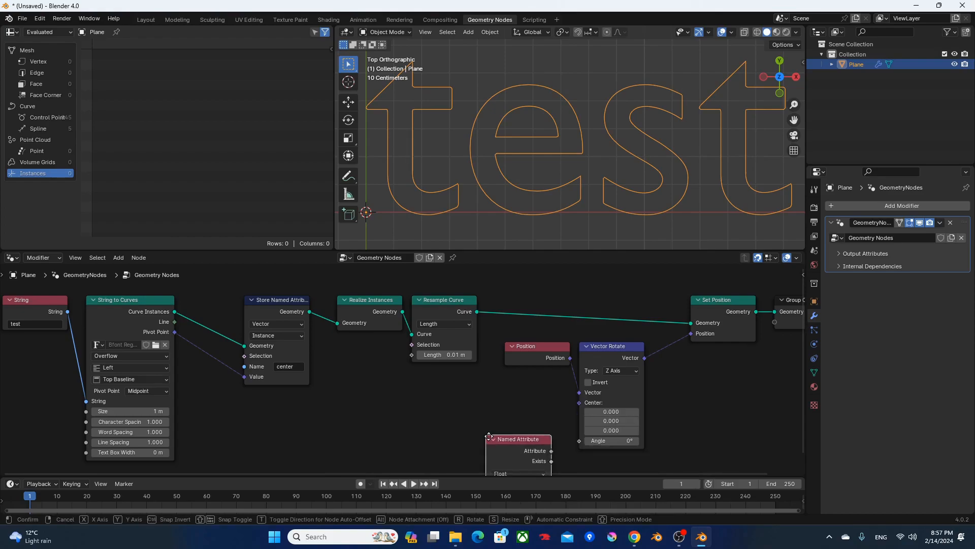
left_click(501, 421)
left_click(514, 437)
type("center")
key("Return")
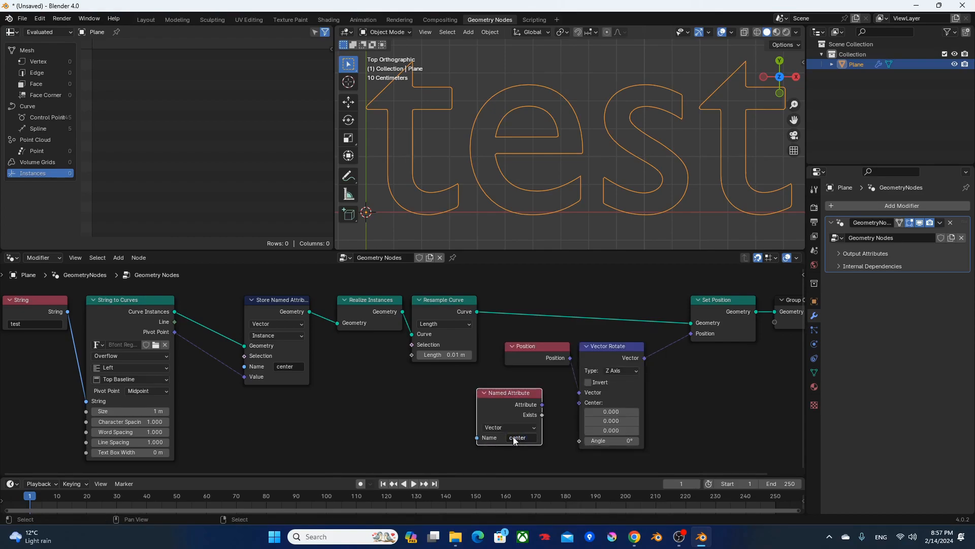
right_click_drag(516, 407, 614, 400, "alt")
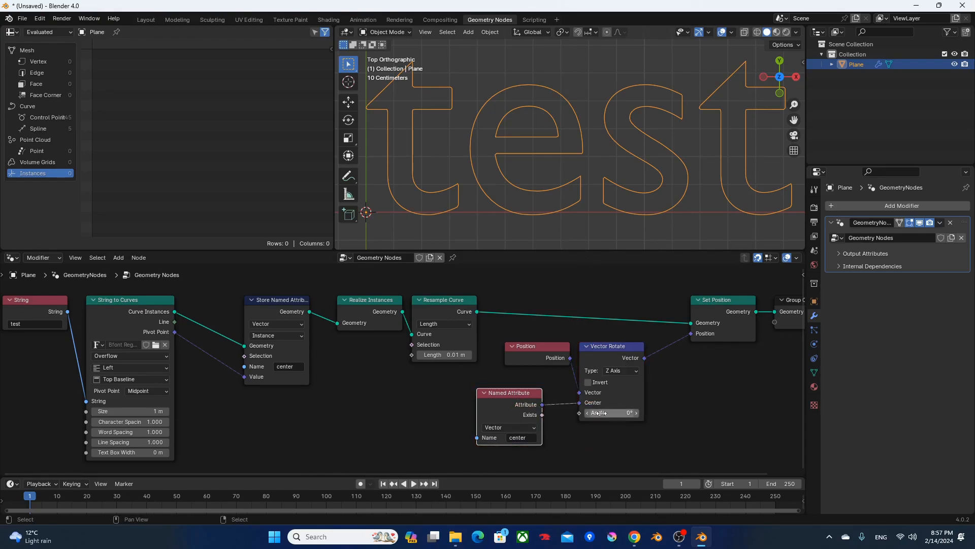
Step: Test the rotation around the stored centers by varying the Vector Rotate angle, then set it back to 0°
mouse_move(601, 413)
left_mouse_down()
mouse_move(631, 413)
mouse_move(602, 413)
mouse_move(625, 413)
mouse_move(617, 415)
left_mouse_up()
left_click(617, 415)
type("0")
key("Return")
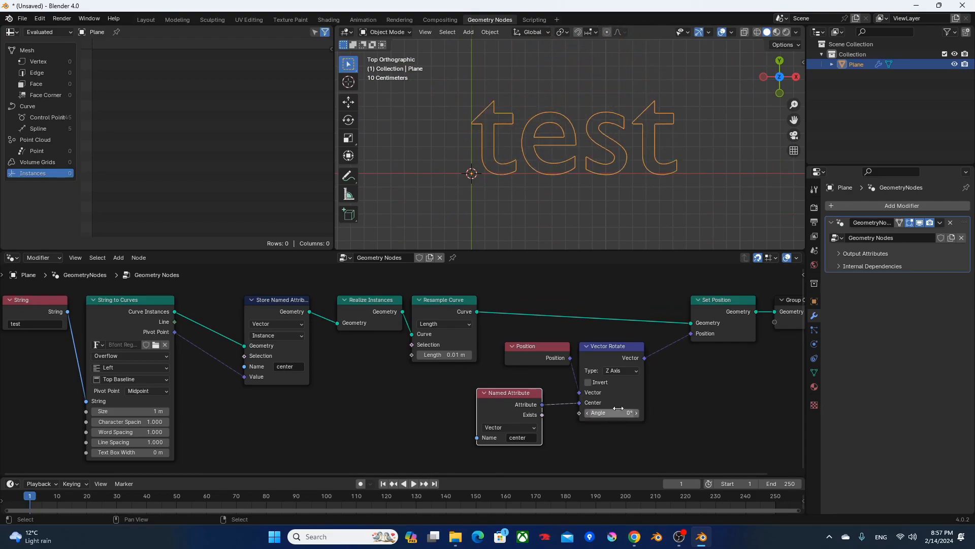
Step: Maximize the 3D viewport and annotate the letters' origin points with small circles, labelling the first one "pos"
scroll(267, 401, "up", 3)
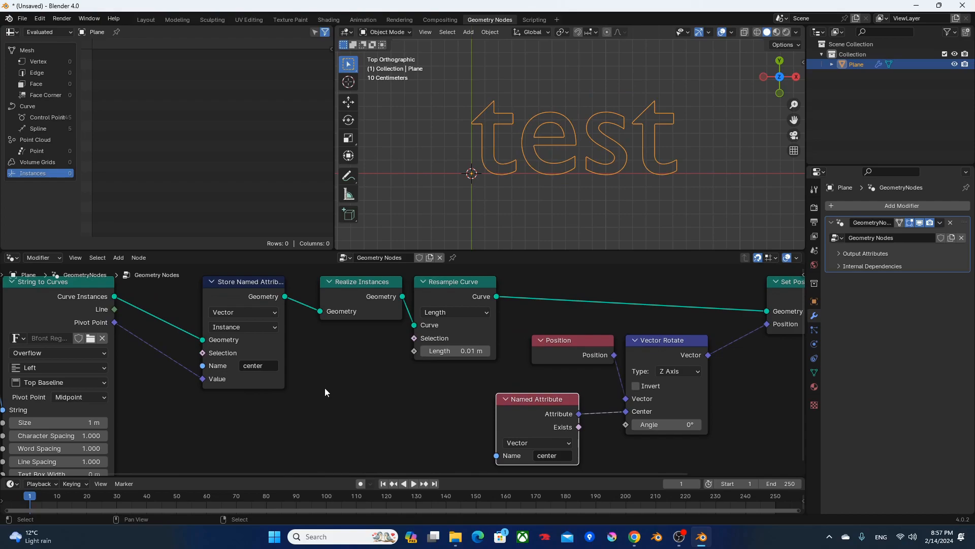
key("ctrl+space")
middle_click_drag(396, 354, 551, 314, "shift")
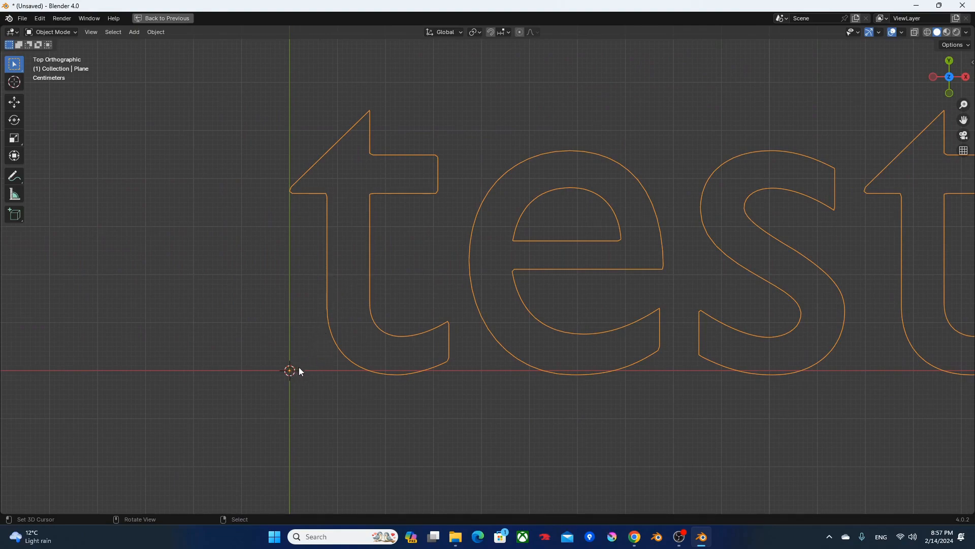
key("d")
left_click_drag(294, 370, 298, 371)
left_click_drag(697, 372, 693, 371)
key("d")
left_click_drag(301, 376, 317, 372)
key("d")
Step: Annotate arrows from the origins of the first "t" and the "e" to their centers, labelling the first arrow "pvt"
mouse_move(292, 366)
left_mouse_down()
mouse_move(387, 270)
mouse_move(379, 278)
left_mouse_up()
key("d")
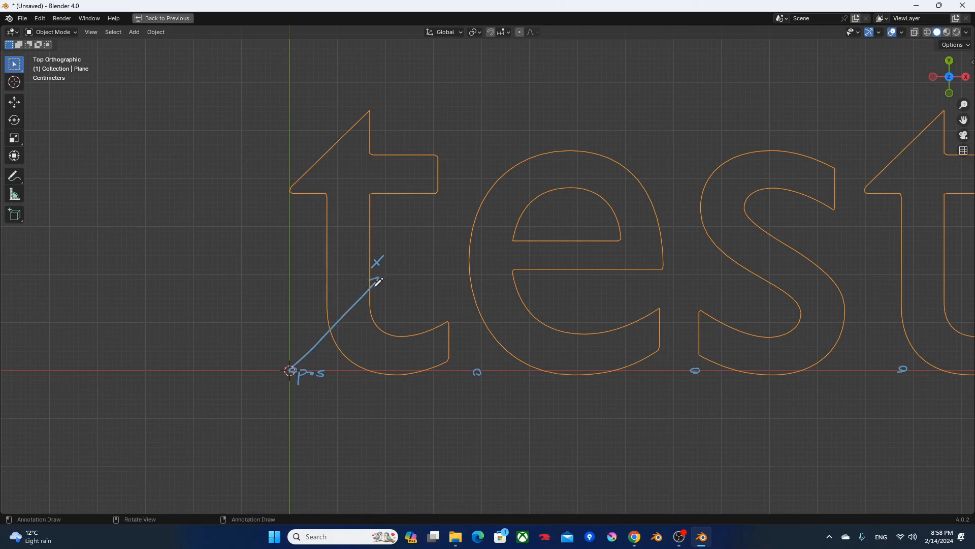
left_click_drag(350, 321, 365, 319)
left_click_drag(566, 266, 576, 278)
left_click_drag(576, 265, 566, 277)
mouse_move(480, 369)
left_mouse_down()
mouse_move(576, 285)
mouse_move(570, 299)
left_mouse_up()
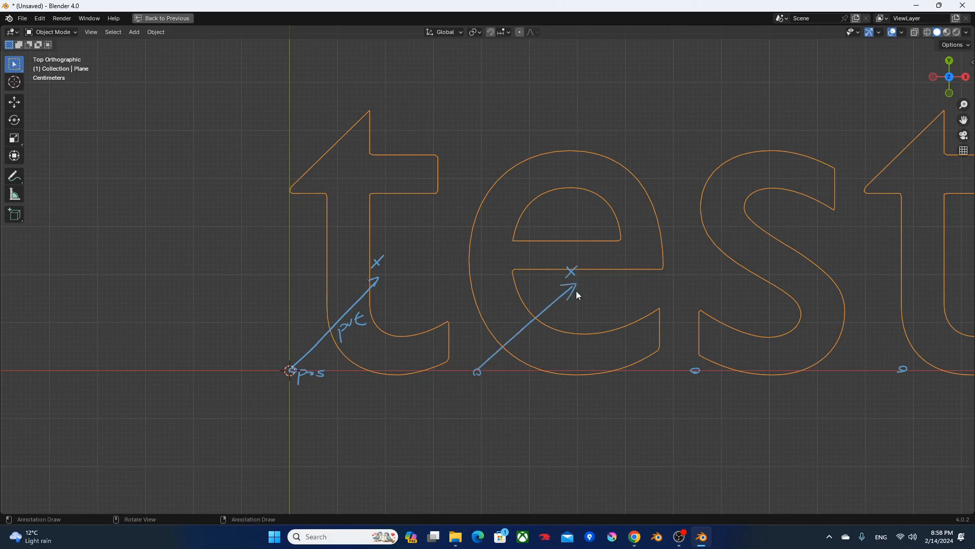
Step: Restore the multi-editor layout and move the Named Attribute node closer to Vector Rotate, beneath the Position node
key("ctrl+space")
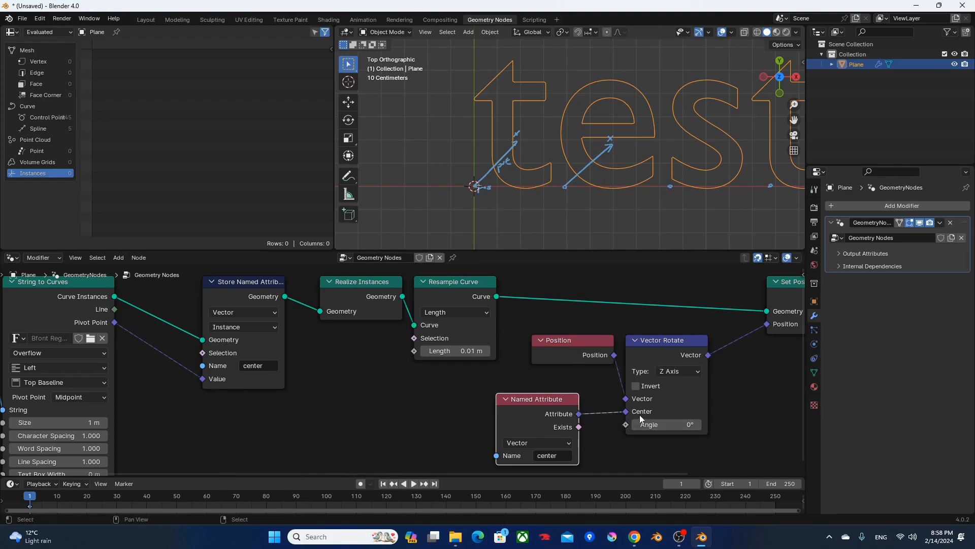
left_click_drag(627, 412, 631, 416)
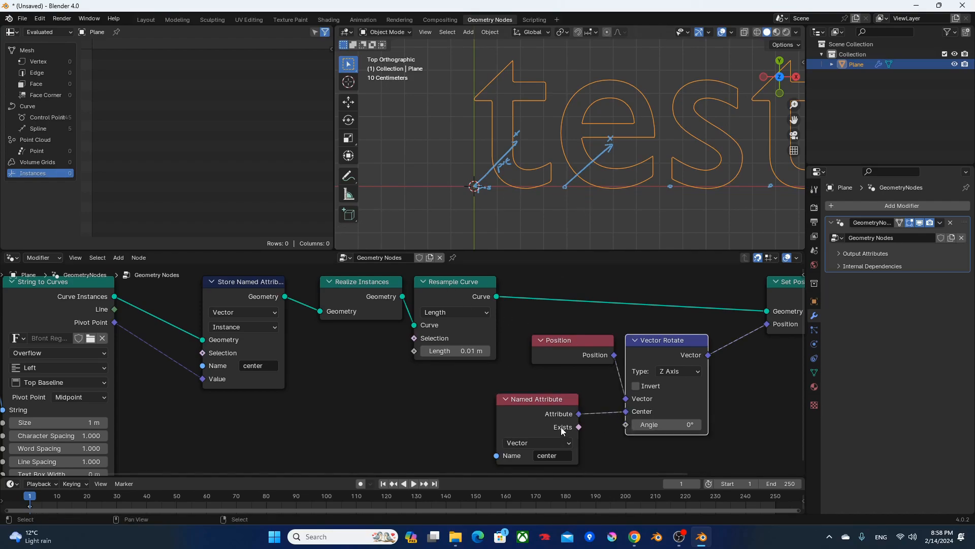
left_click_drag(545, 402, 580, 401)
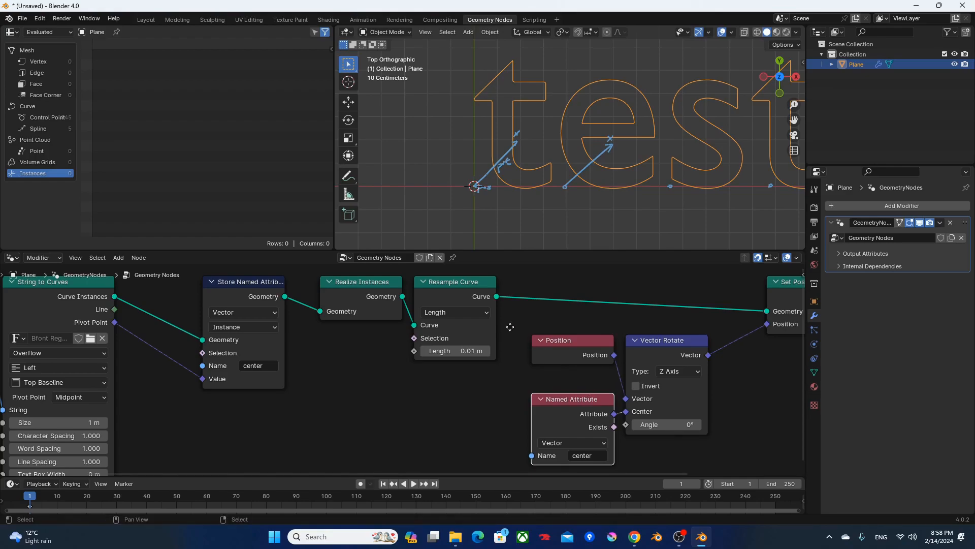
Step: Add a second Position node beneath the Store Named Attribute node
middle_click_drag(426, 362, 419, 321)
scroll(419, 321, "down", 2)
key("F3")
type("po")
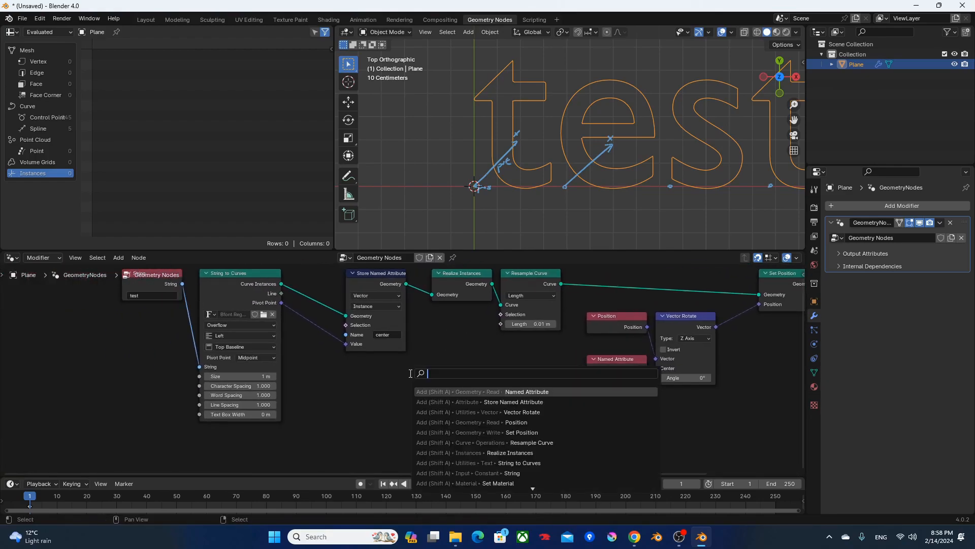
type("s")
key("Return")
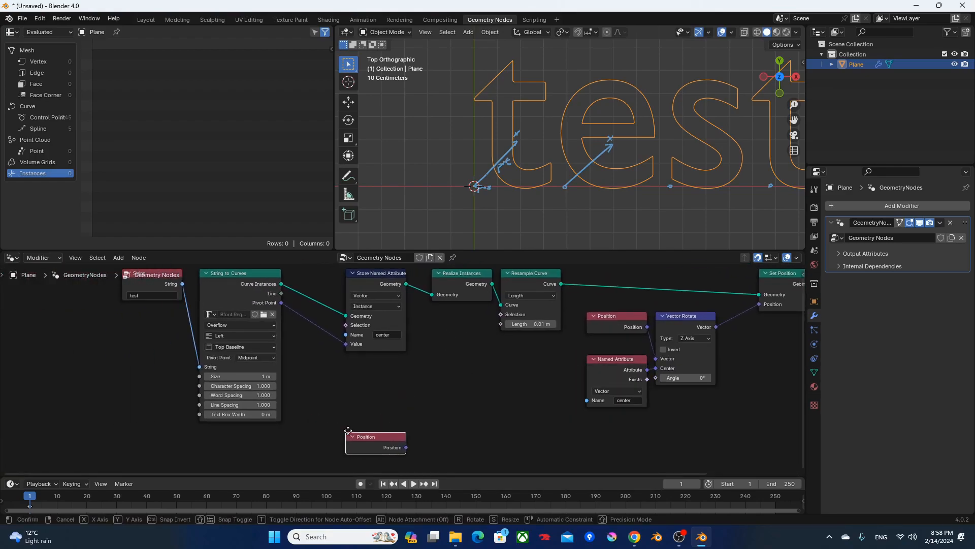
left_click(356, 434)
Step: Add a vector Add node that sums Position and Pivot Point, feed it into Store Named Attribute's Value, and stack both nodes beneath it
key("F3")
type("vm")
key("Return")
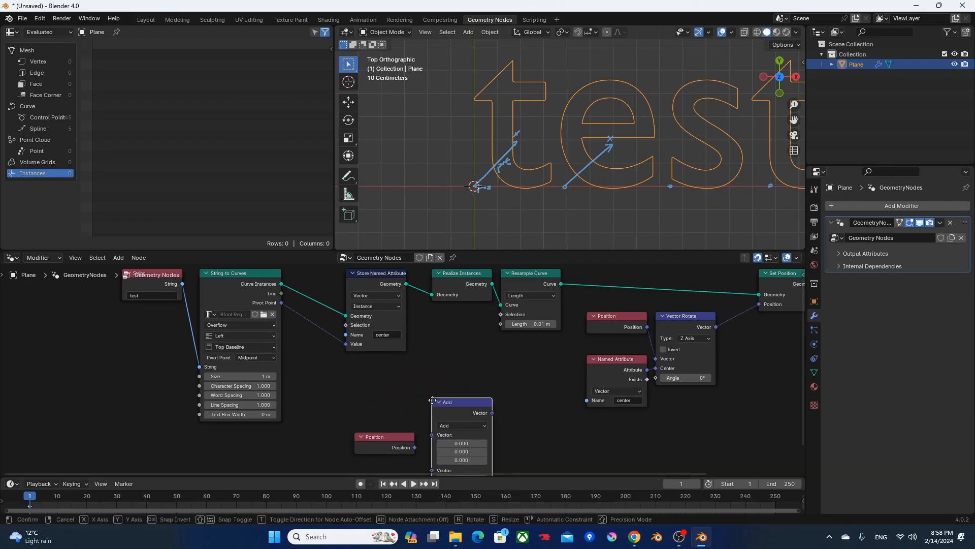
left_click(430, 341)
left_click_drag(415, 447, 432, 383)
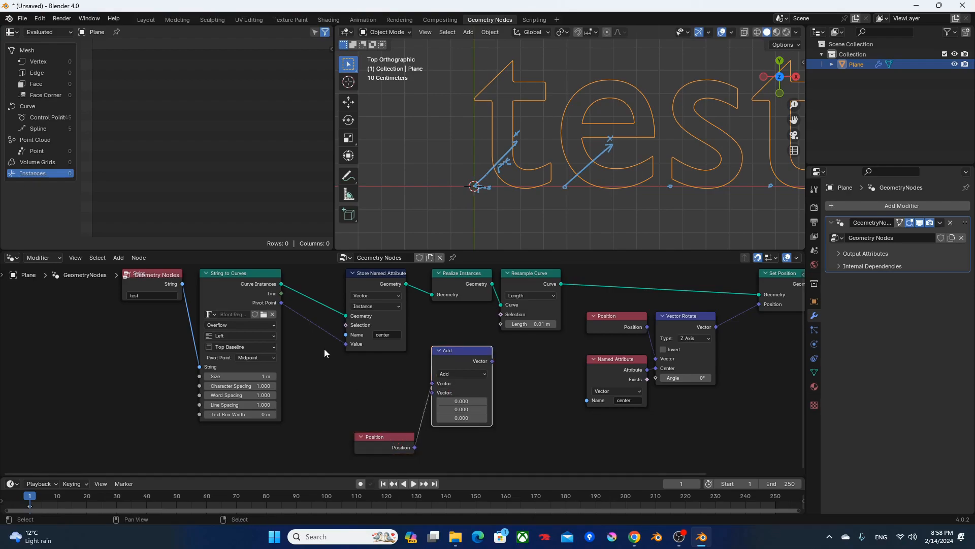
left_click_drag(281, 303, 475, 394)
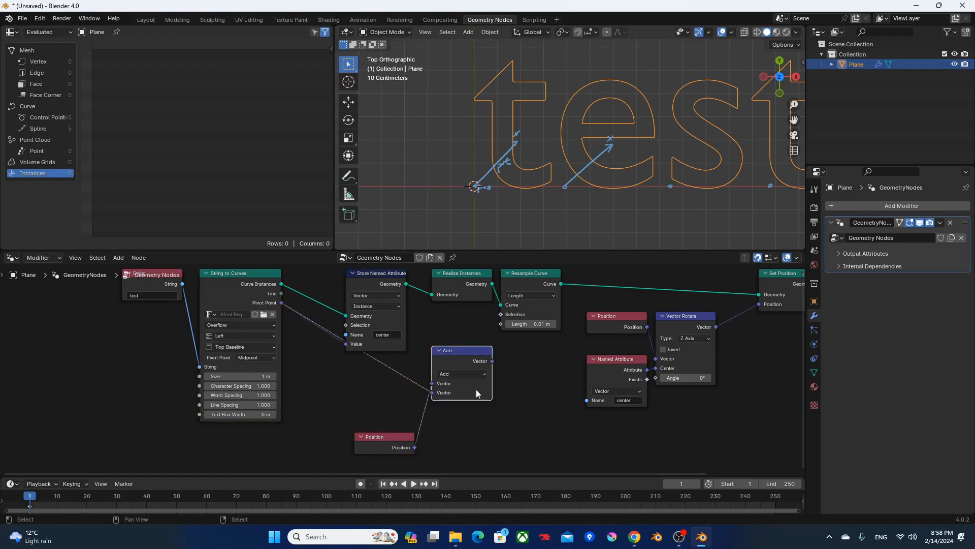
left_click_drag(492, 361, 344, 347)
left_click_drag(465, 351, 379, 361)
left_click_drag(379, 434, 379, 407)
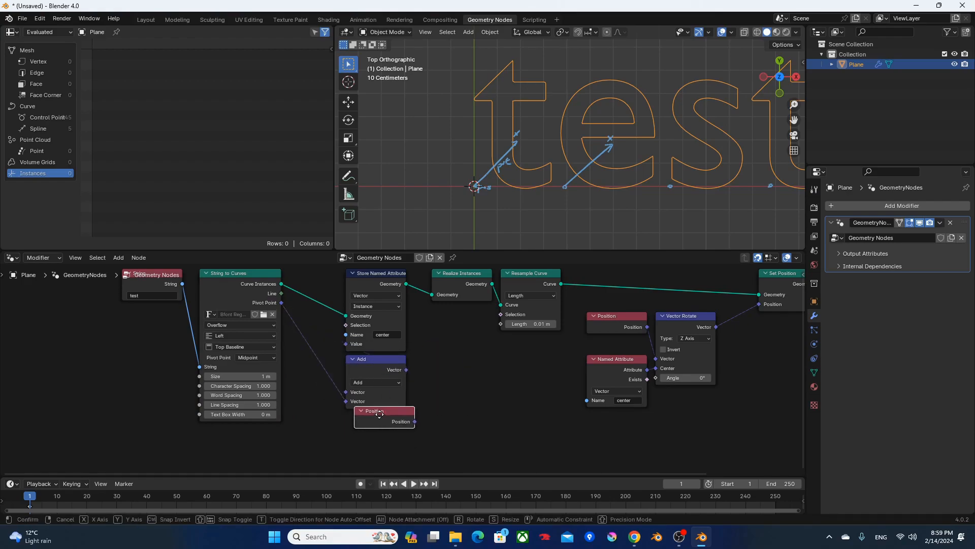
Step: Test the corrected letter centers by varying the Vector Rotate angle, and reset the angle to 0°
middle_click_drag(623, 405, 446, 412)
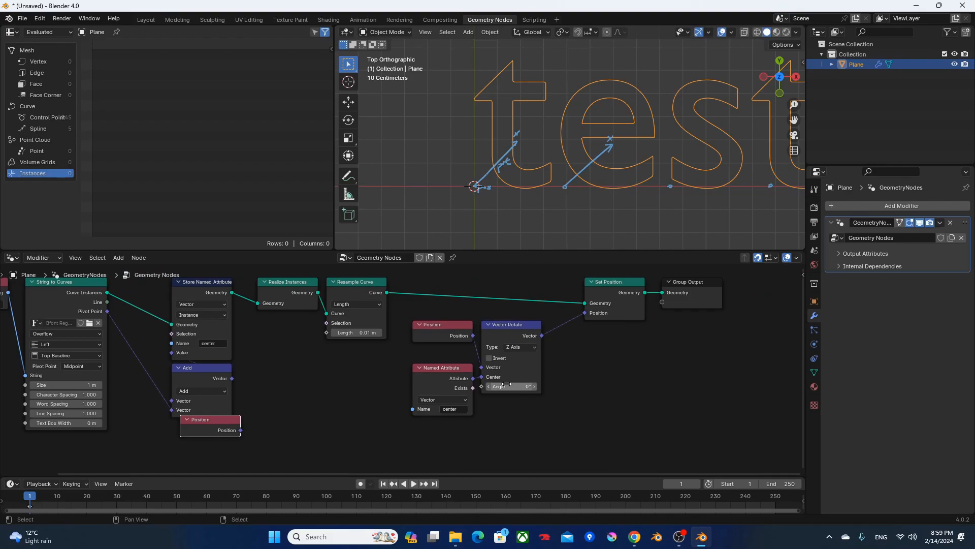
mouse_move(510, 385)
left_mouse_down()
mouse_move(557, 385)
mouse_move(465, 385)
mouse_move(510, 385)
mouse_move(470, 385)
mouse_move(495, 385)
left_mouse_up()
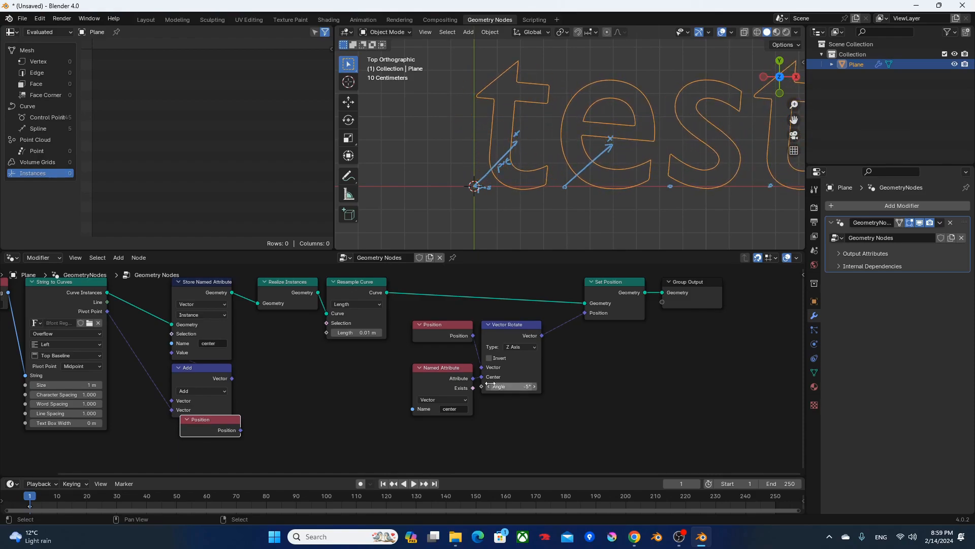
left_click(500, 386)
type("0")
key("Return")
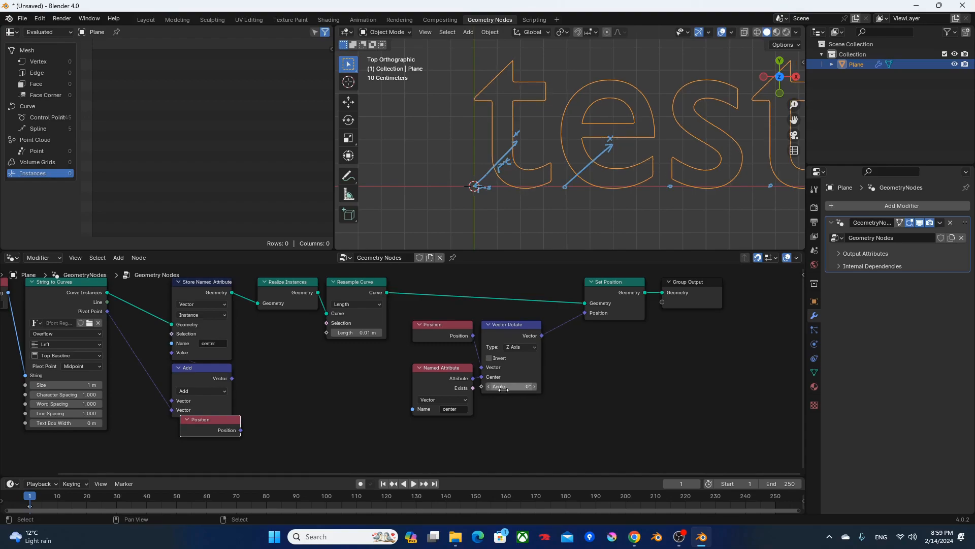
left_click_drag(508, 386, 515, 386)
left_click(514, 389)
type("0")
key("Return")
Step: Stack the Vector Rotate, Position and Named Attribute nodes beneath the Set Position node
left_click_drag(535, 433, 403, 334)
left_click_drag(512, 330, 624, 336)
left_click(659, 386)
left_click_drag(547, 442, 616, 409)
middle_click_drag(669, 429, 657, 379)
left_click(657, 381)
left_click_drag(613, 410, 614, 391)
Step: Duplicate the Position and "center" Named Attribute nodes and place the copies beneath Resample Curve
left_click_drag(671, 361, 530, 430)
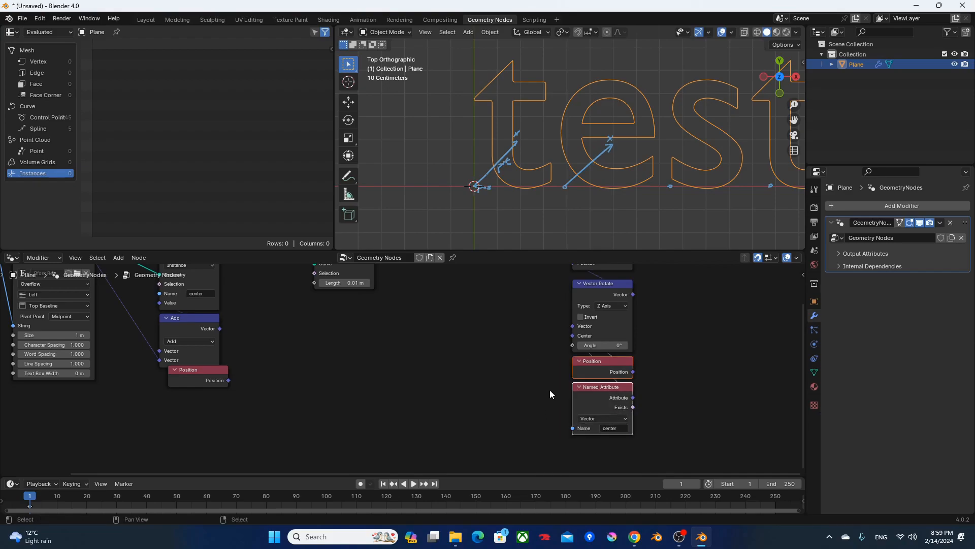
middle_click_drag(647, 364, 636, 385)
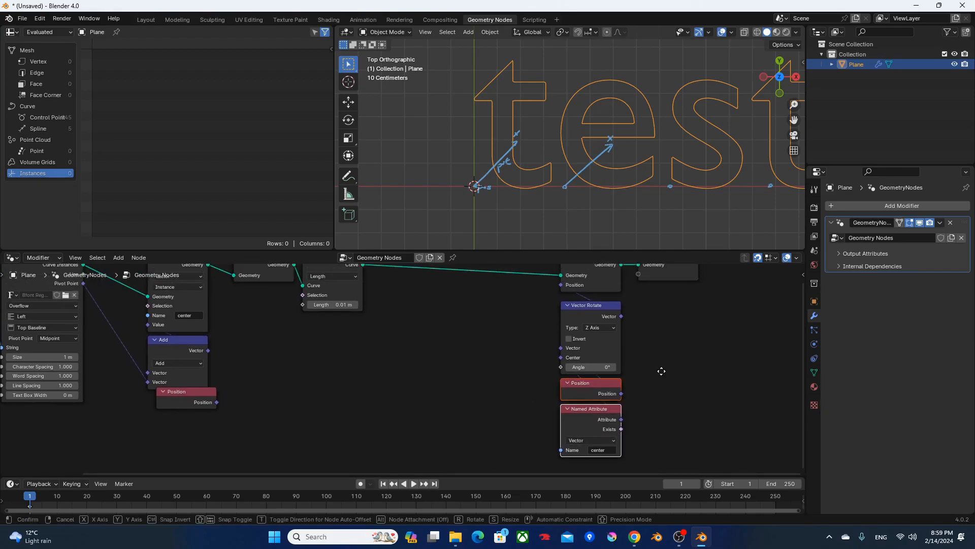
key("shift+d")
left_click(410, 335)
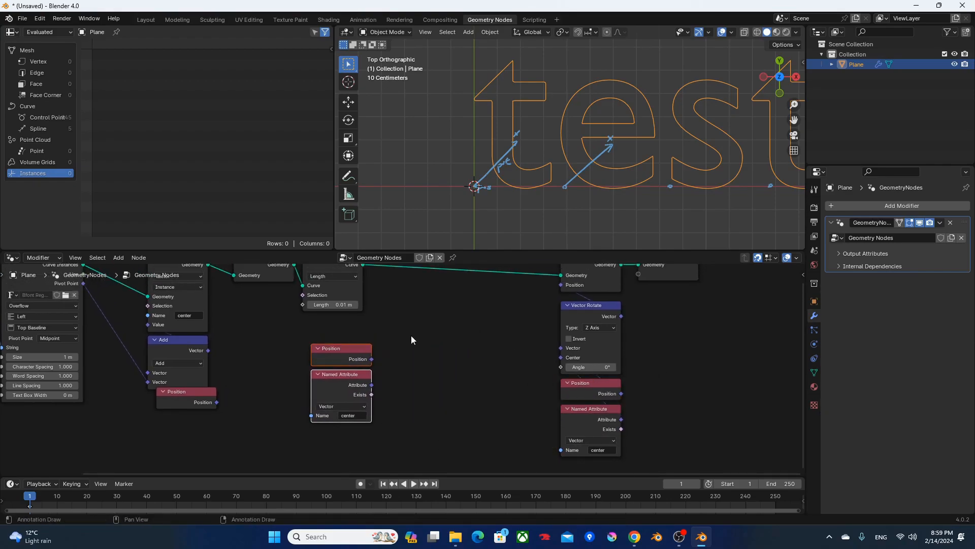
Step: Add a Vector Math node set to Distance and connect the duplicated Position and Named Attribute nodes to its two inputs
key("F3")
key("Return")
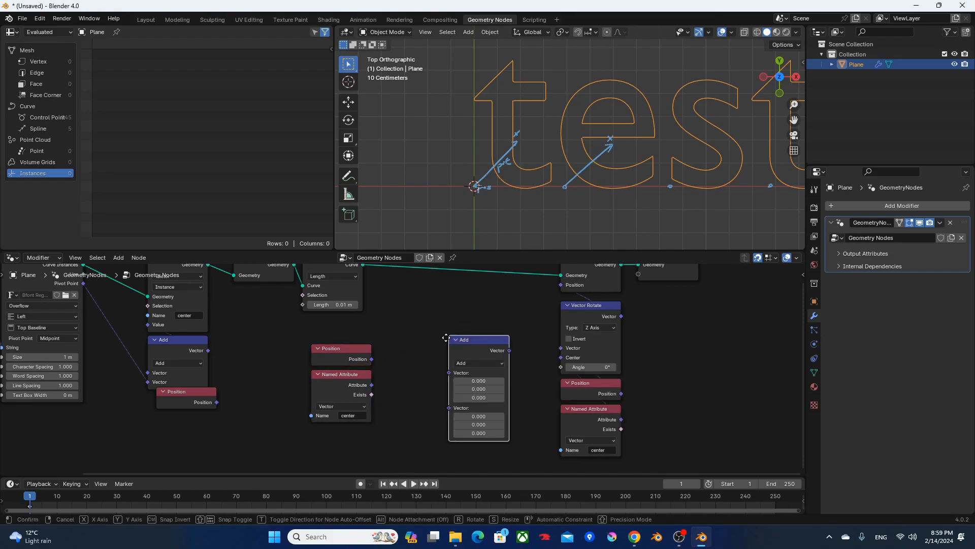
left_click(382, 346)
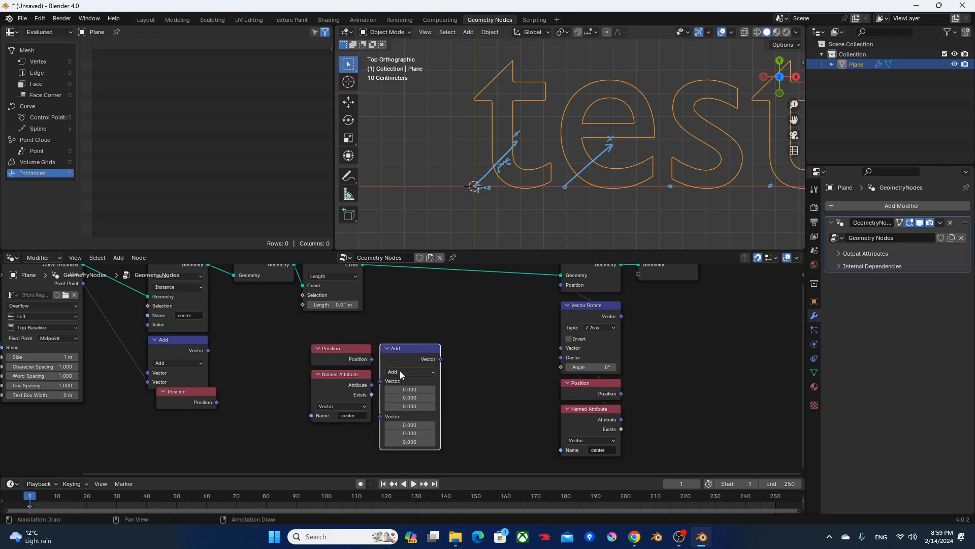
left_click(401, 370)
left_click(413, 341)
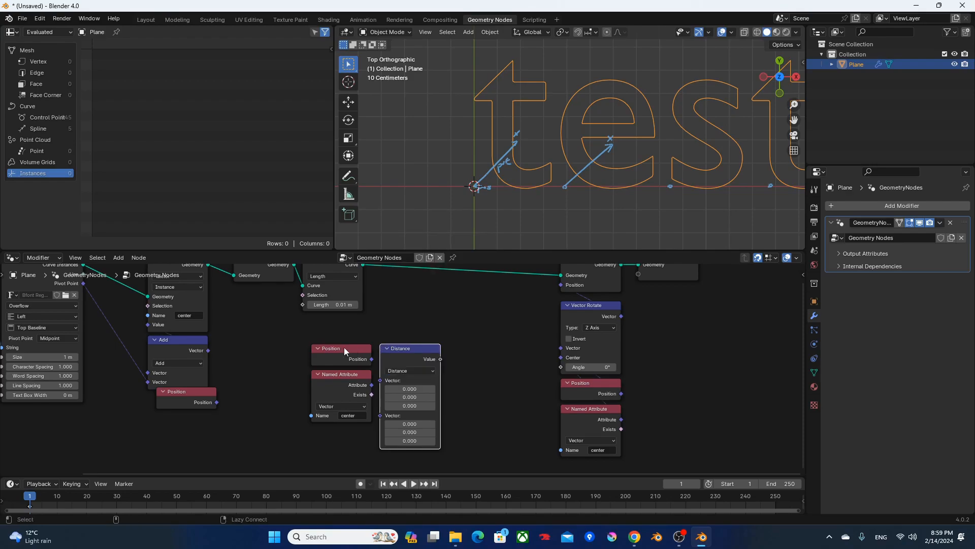
right_click_drag(345, 348, 403, 372, "alt")
right_click_drag(337, 388, 393, 382, "alt")
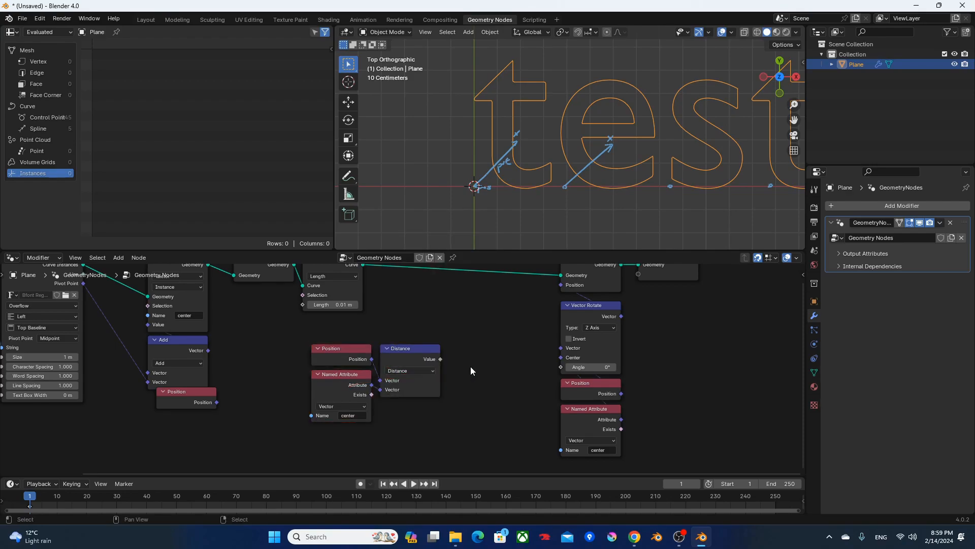
Step: Add a Math node set to Multiply and use it to pass the Distance value to Vector Rotate's Angle
key("F3")
type("math")
key("Return")
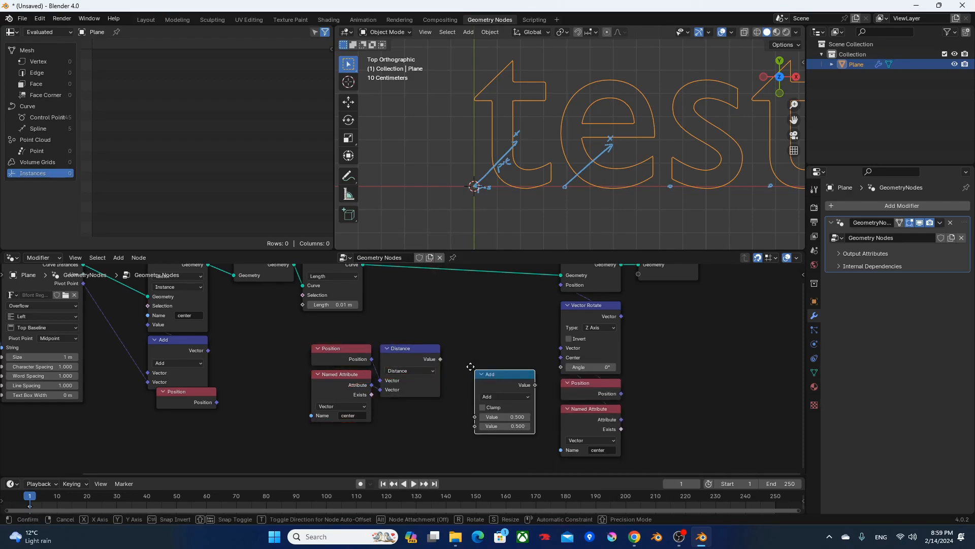
left_click(454, 340)
left_click(497, 371)
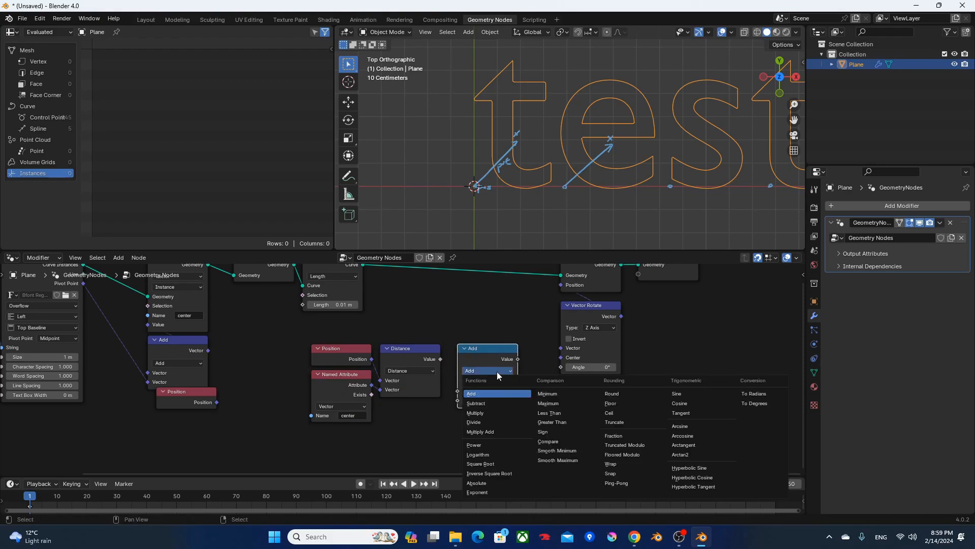
key("m")
right_click_drag(424, 349, 607, 360, "alt")
Step: Move the Distance node and its two inputs beside the vector Add node, and place Multiply next to Vector Rotate
left_click_drag(479, 435, 301, 351)
left_click_drag(490, 351, 395, 410)
middle_click_drag(437, 359, 439, 321)
left_click(449, 321)
left_click_drag(392, 371, 534, 363)
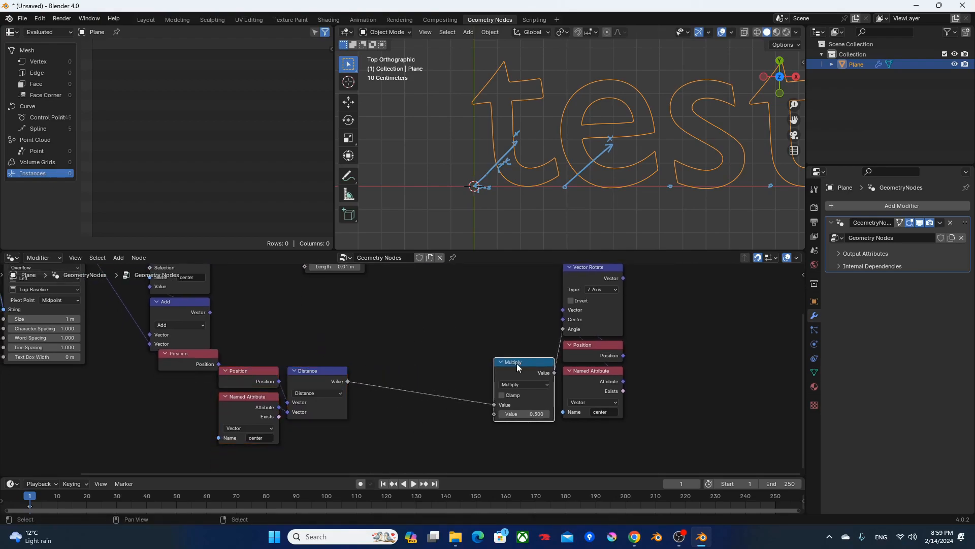
Step: Test the swirl on the letters by varying the Multiply factor, ending at 26.6
left_click_drag(517, 415, 675, 415)
middle_click_drag(655, 361, 558, 380)
middle_click_drag(693, 121, 658, 137, "shift")
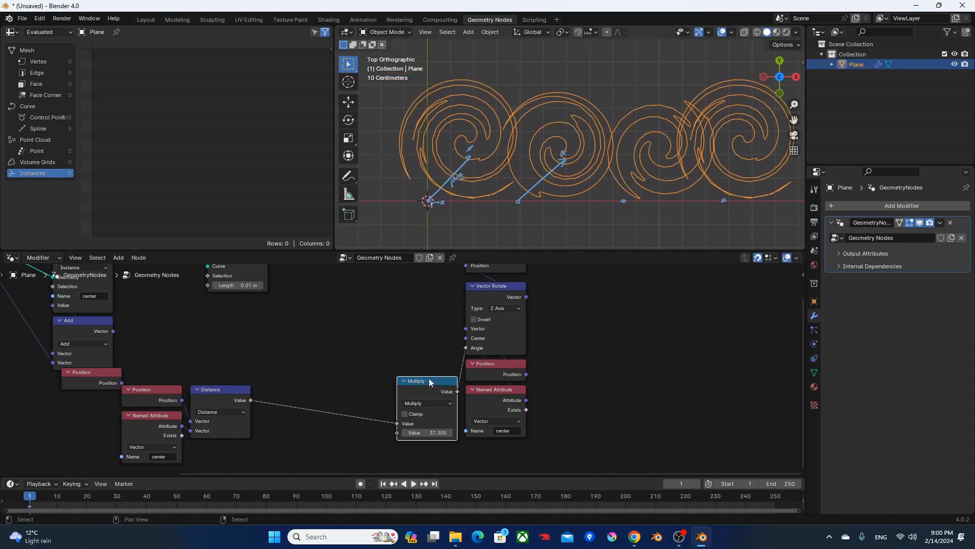
left_click_drag(432, 433, 620, 331)
Step: Move Group Output farther from Set Position and insert a Fill Curve node between them
middle_click_drag(620, 330, 509, 436)
left_click_drag(489, 352, 620, 351)
left_click(499, 321)
key("F3")
type("fill")
key("Return")
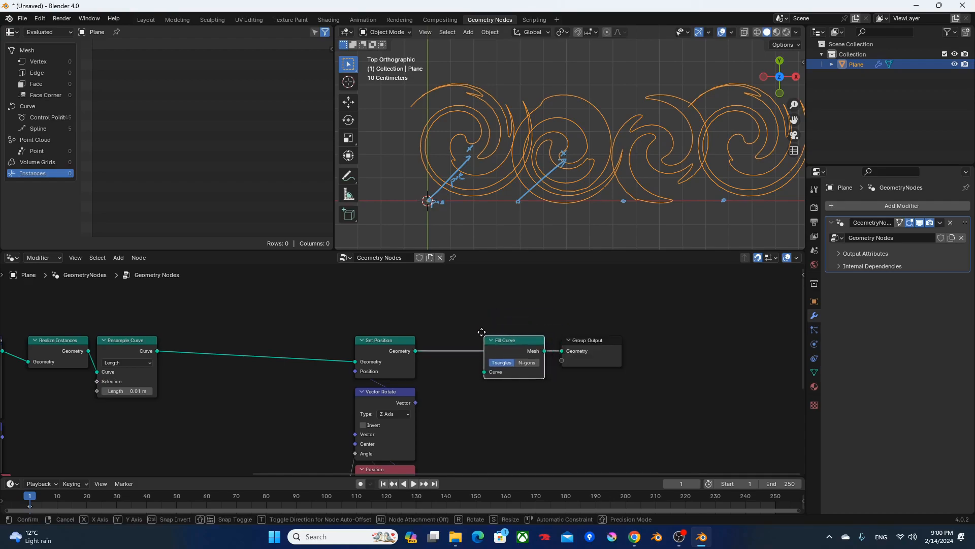
left_click(430, 337)
Step: Test lower Multiply factors on the filled letters, including 15.1 and 8.7, and set the factor to 0
middle_click_drag(423, 344, 560, 272)
middle_click_drag(436, 343, 463, 260)
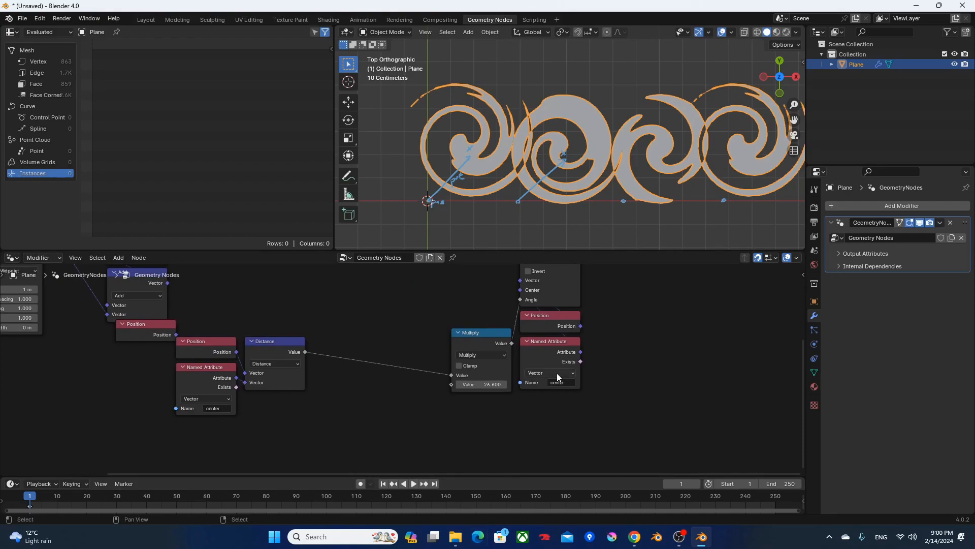
mouse_move(480, 385)
left_mouse_down()
mouse_move(523, 384)
mouse_move(465, 385)
mouse_move(480, 383)
left_mouse_up()
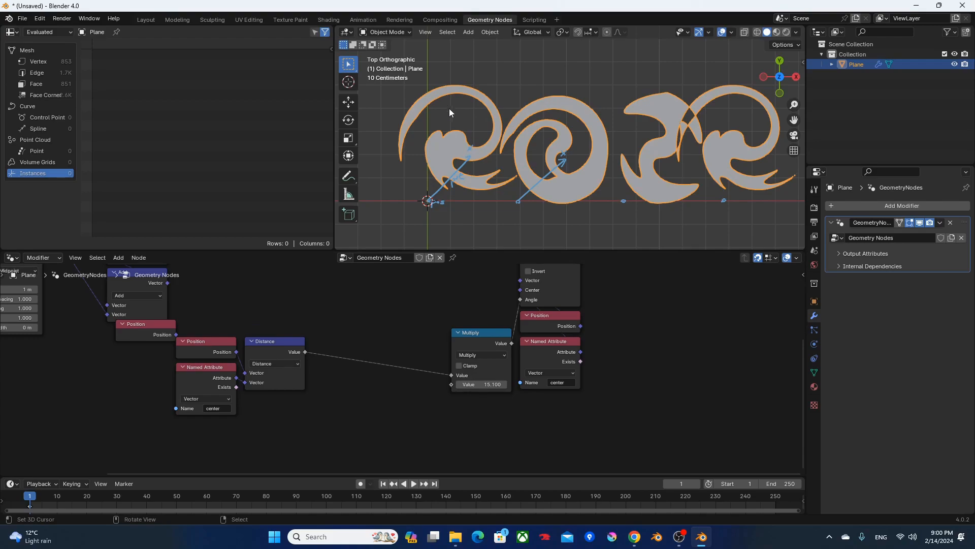
left_click_drag(479, 385, 445, 384)
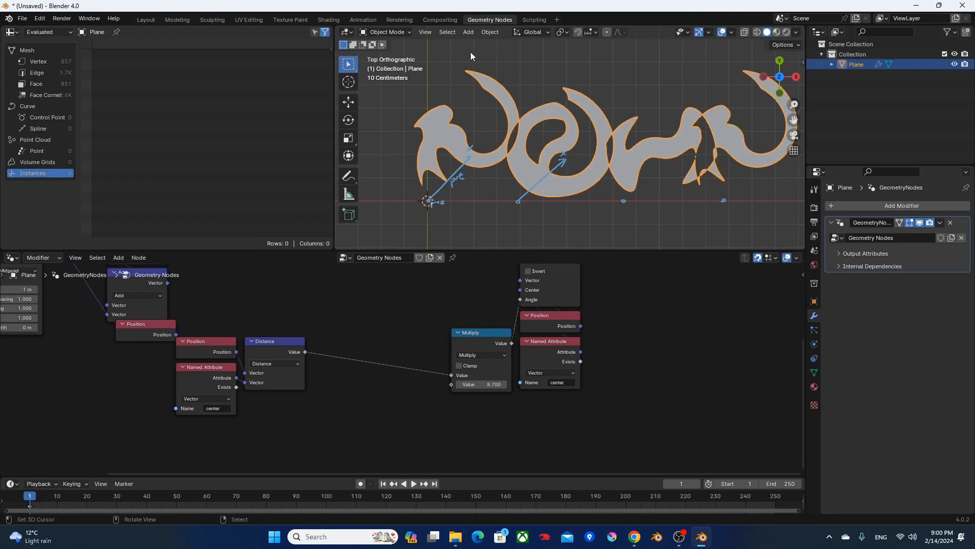
left_click_drag(481, 387, 448, 388)
left_click(481, 387)
type("0")
key("Return")
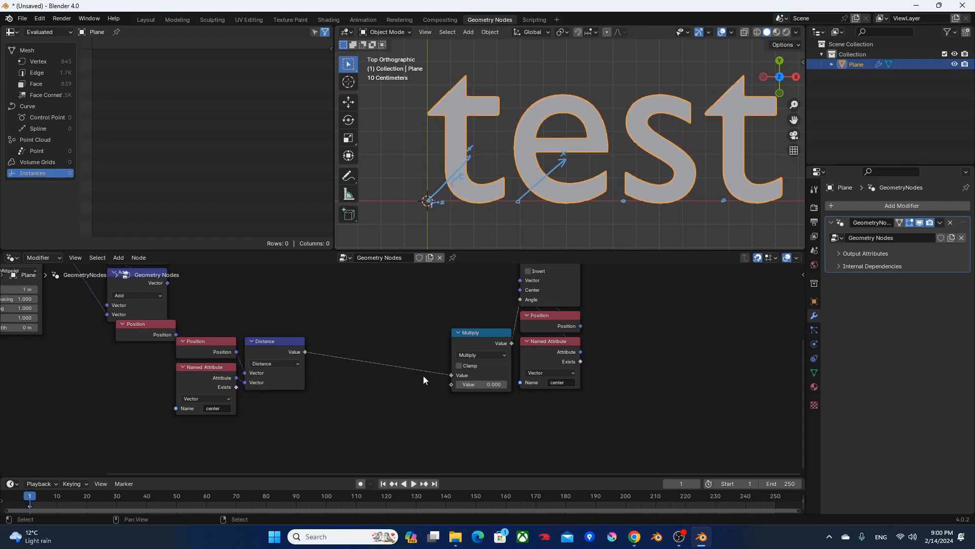
Step: Add an Attribute Statistic node between Resample Curve and Set Position, below their connecting link
middle_click_drag(422, 376, 464, 430)
middle_click_drag(397, 338, 441, 404)
scroll(455, 375, "down", 1)
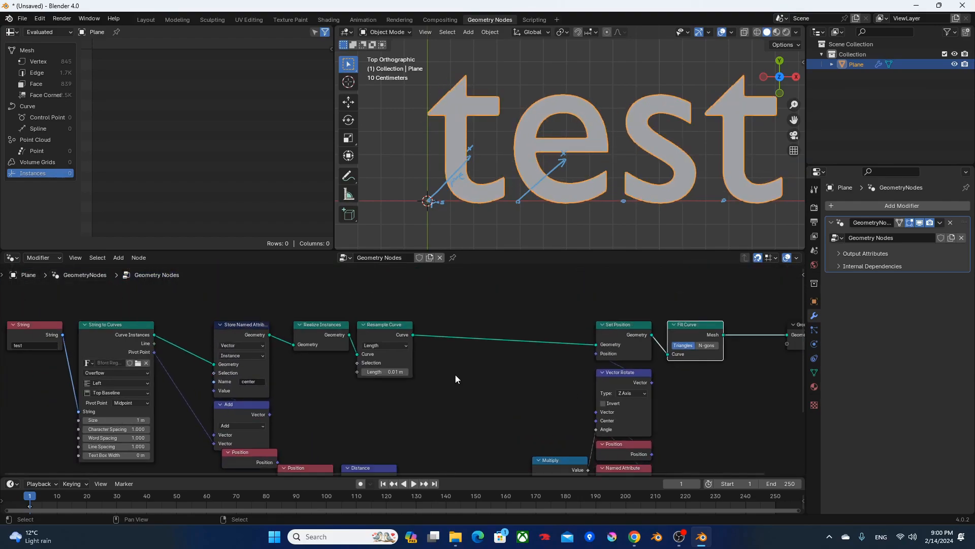
key("F3")
type("stat")
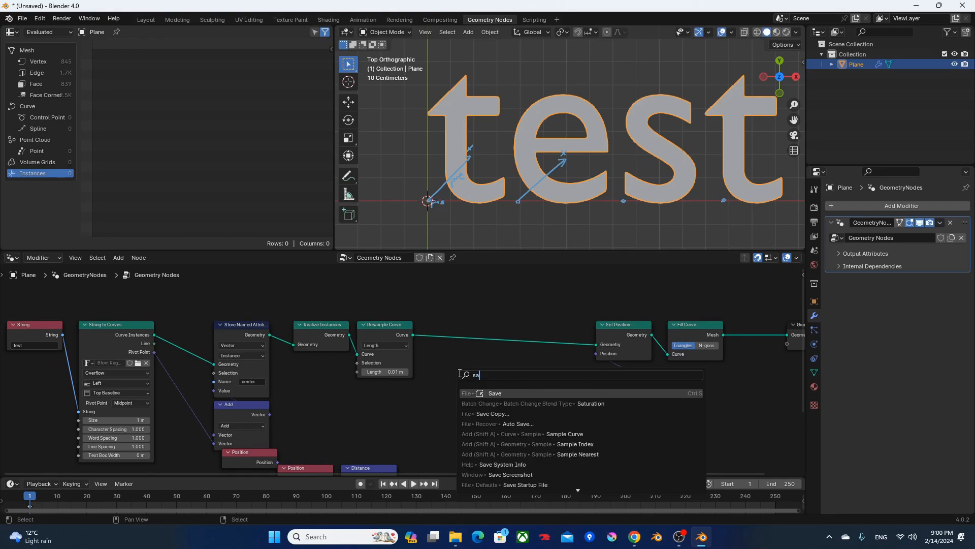
type("is")
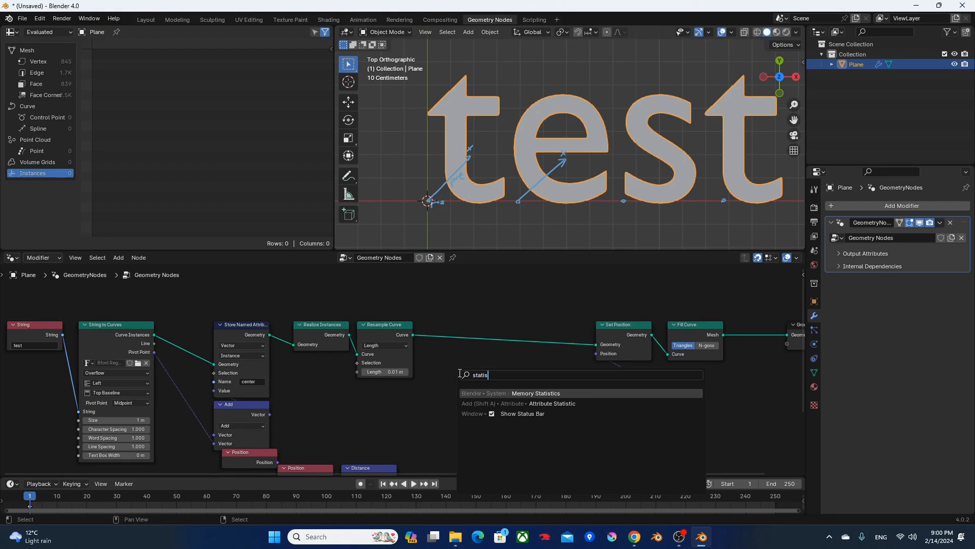
key("Down")
key("Return")
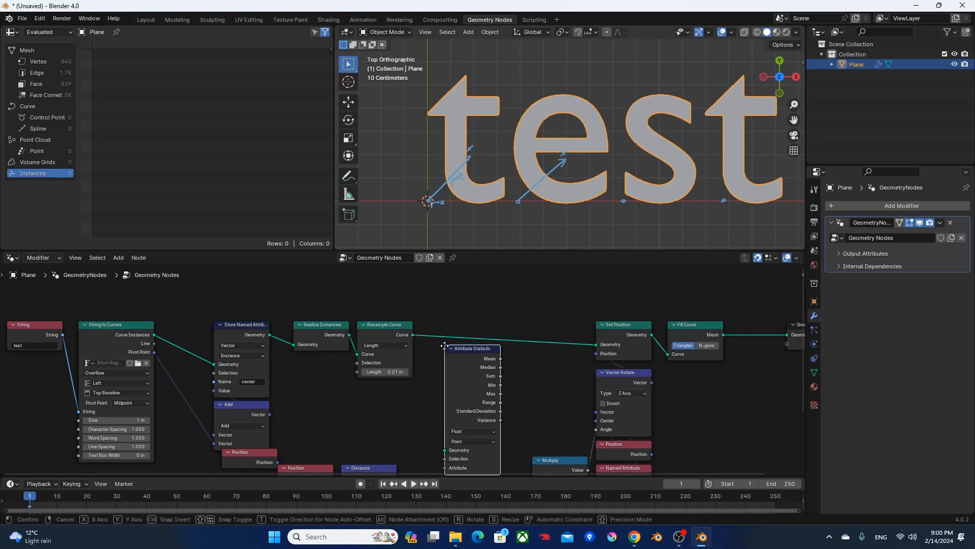
left_click(443, 341)
Step: Connect Resample Curve's output to Attribute Statistic's Geometry and the Distance value to its Attribute input
middle_click_drag(439, 408, 432, 374)
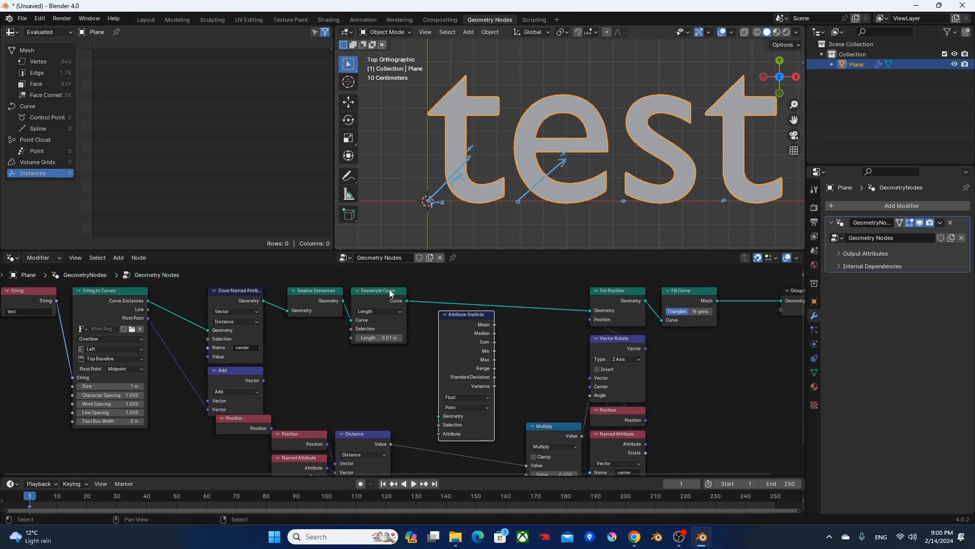
right_click_drag(382, 292, 462, 394, "alt")
middle_click_drag(462, 394, 467, 324)
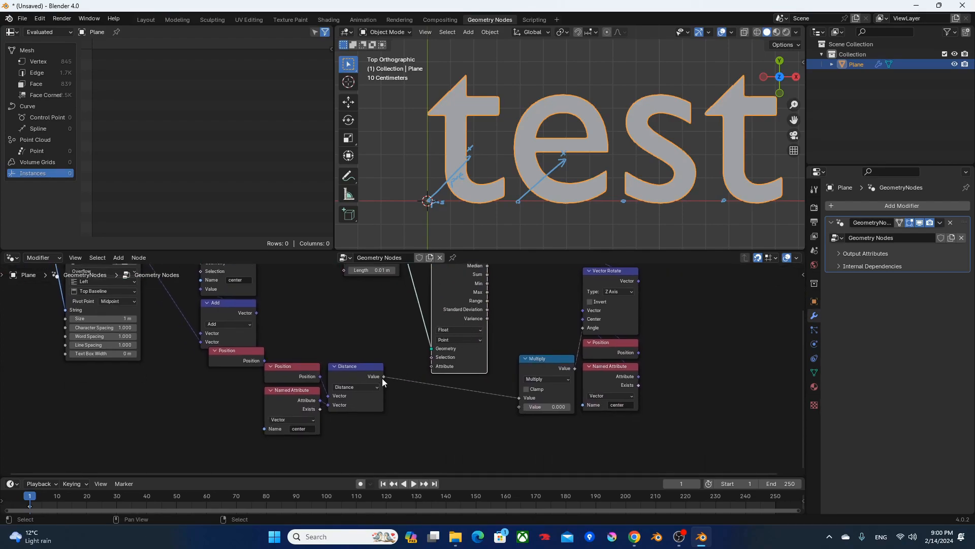
left_click_drag(383, 376, 434, 368)
middle_click_drag(485, 350, 418, 398)
left_click(421, 341)
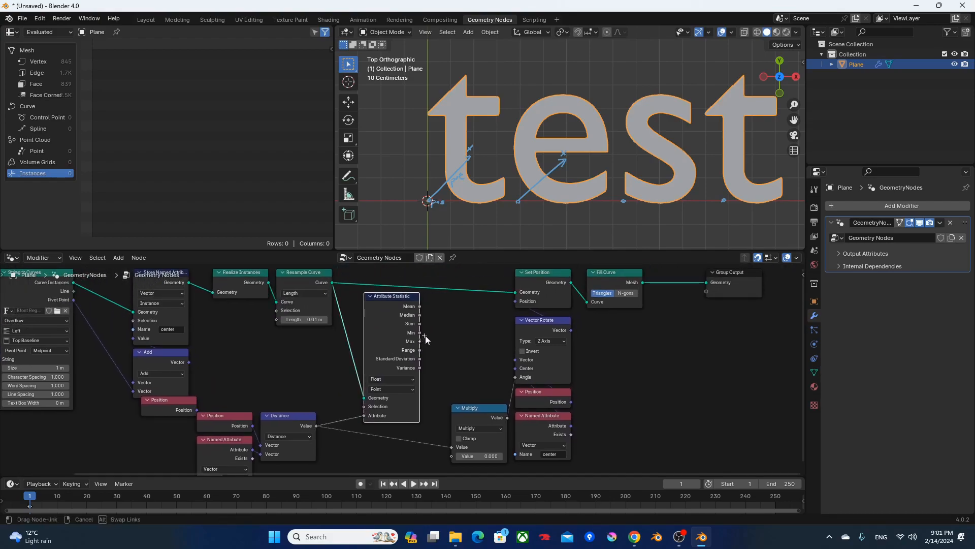
key("F3")
key("Escape")
Step: Move the Multiply, Vector Rotate, Set Position, Fill Curve and output nodes farther away from Attribute Statistic to make room
scroll(447, 310, "down", 3)
mouse_move(450, 276)
left_mouse_down()
mouse_move(492, 331)
mouse_move(690, 441)
left_mouse_up()
left_click_drag(531, 406, 633, 399)
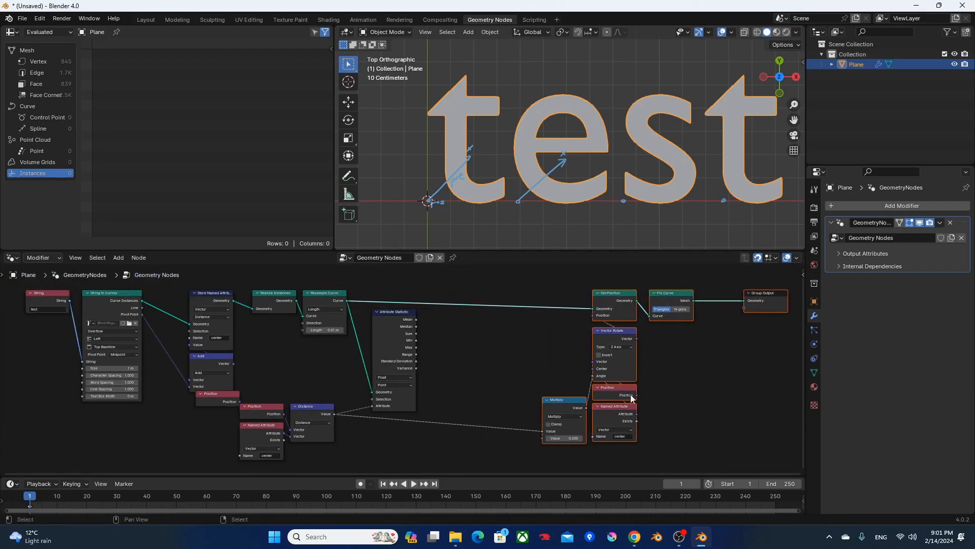
Step: Duplicate the Multiply node, place the copy between Attribute Statistic and Multiply, and set its operation to Subtract
scroll(465, 386, "up", 2)
left_click(635, 422)
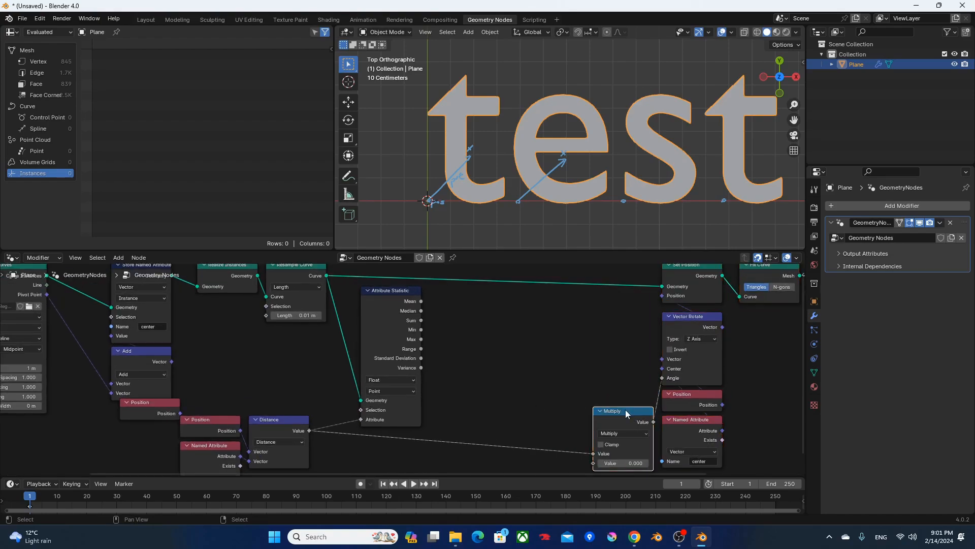
key("shift+d")
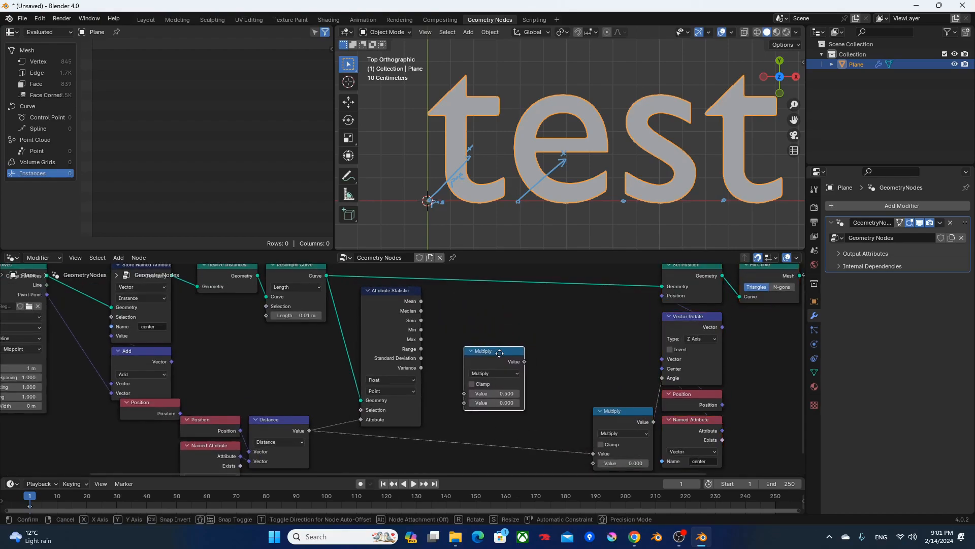
left_click(499, 353)
left_click(493, 374)
left_click(493, 376)
Step: Connect Attribute Statistic's Max and the Distance value to Subtract's two inputs, and Subtract's output to Multiply's first Value
left_click_drag(421, 339, 469, 394)
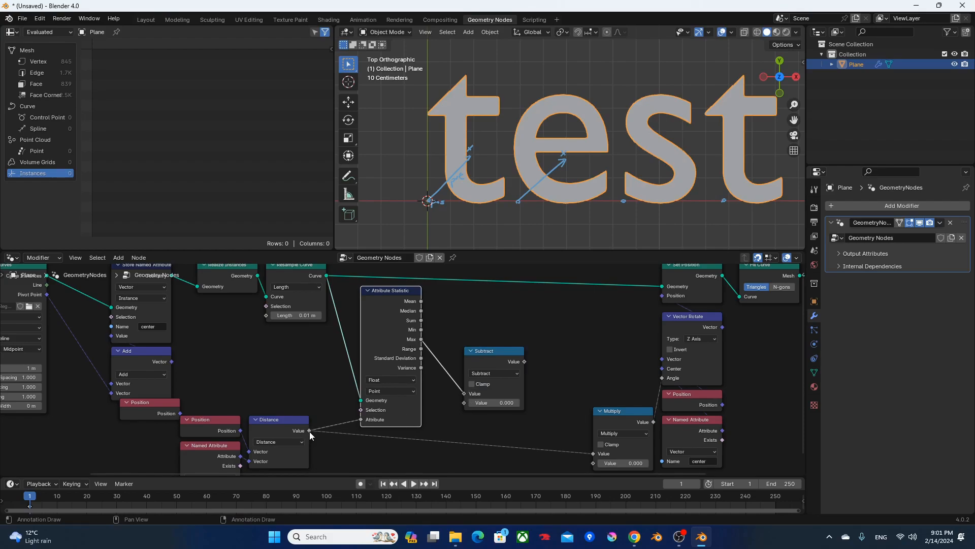
left_click_drag(309, 431, 475, 404)
left_click_drag(523, 362, 547, 378)
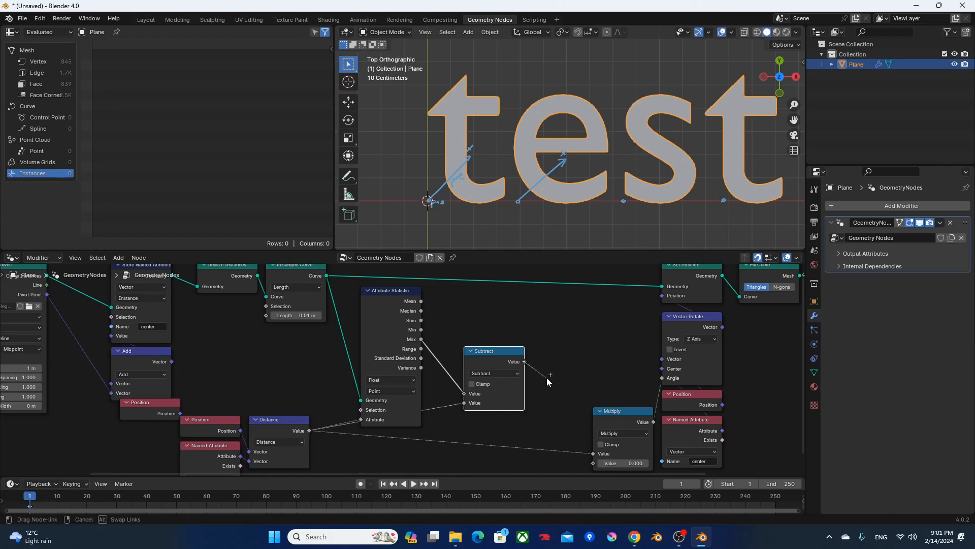
left_click_drag(563, 411, 593, 454)
left_click_drag(504, 354, 504, 405)
middle_click_drag(518, 368, 454, 336)
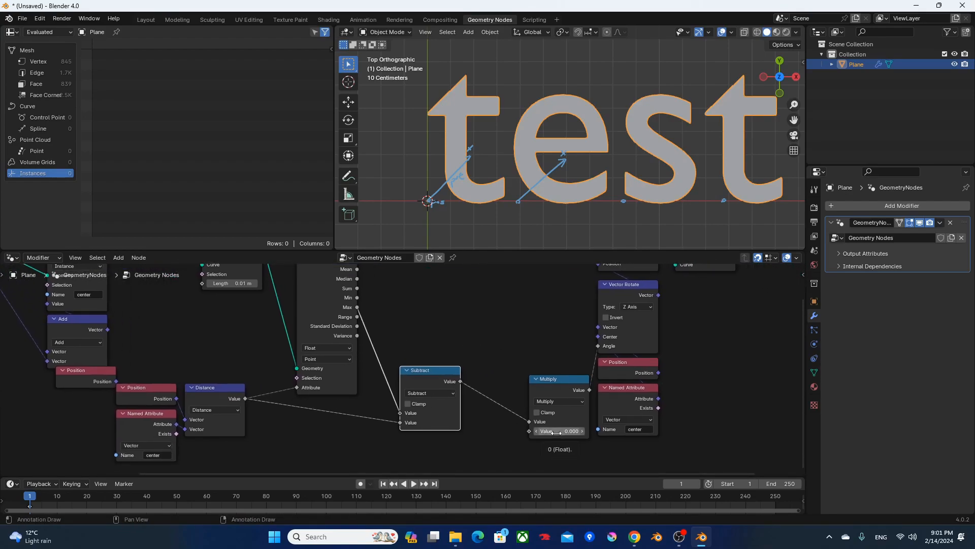
Step: Test Multiply factors of 46.9 and 39.1 on the swirled letters
left_click_drag(556, 432, 670, 432)
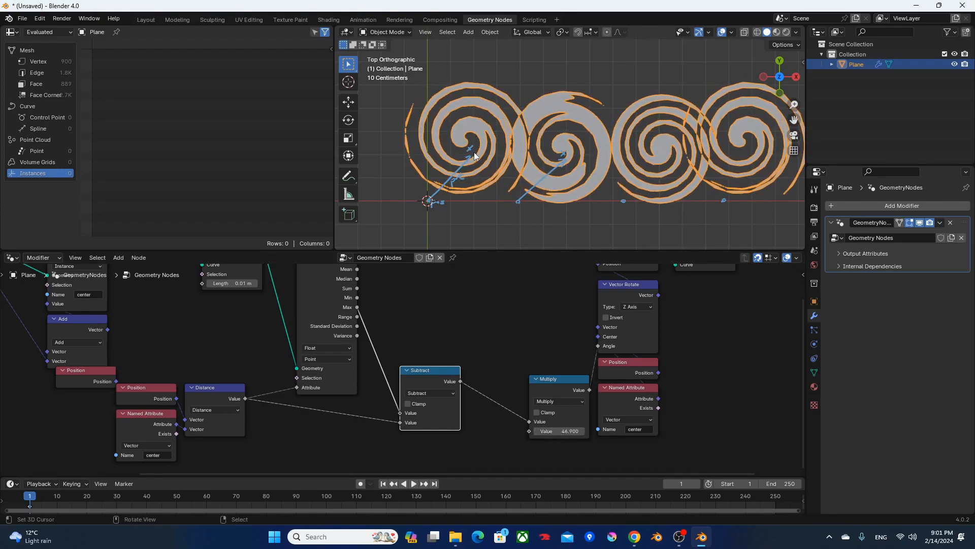
mouse_move(559, 431)
left_mouse_down()
mouse_move(488, 431)
mouse_move(546, 431)
left_mouse_up()
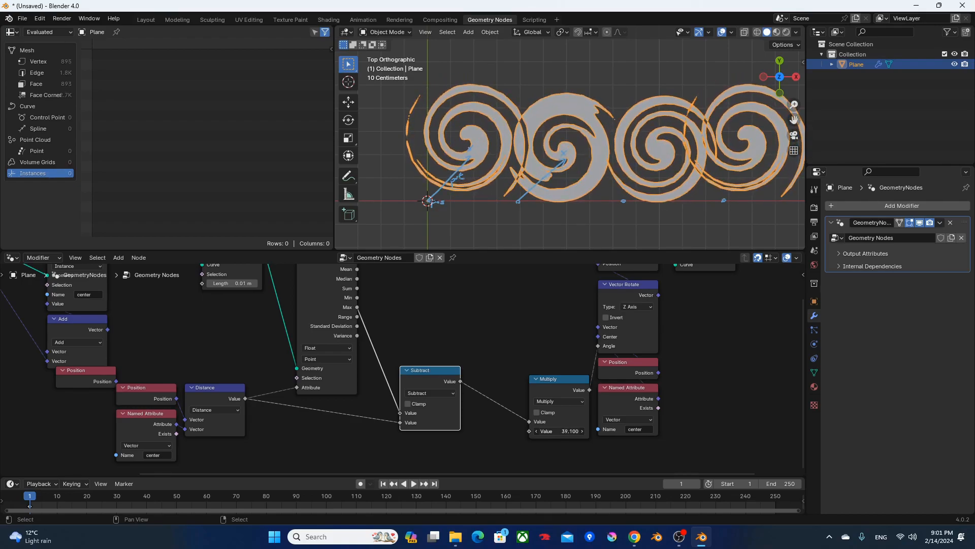
Step: Align Subtract with Multiply, insert a duplicate of Subtract on the link between them, and set the copy to Divide
middle_click_drag(404, 370, 426, 395)
left_click_drag(454, 403, 428, 412)
left_click(450, 380)
left_click(429, 406)
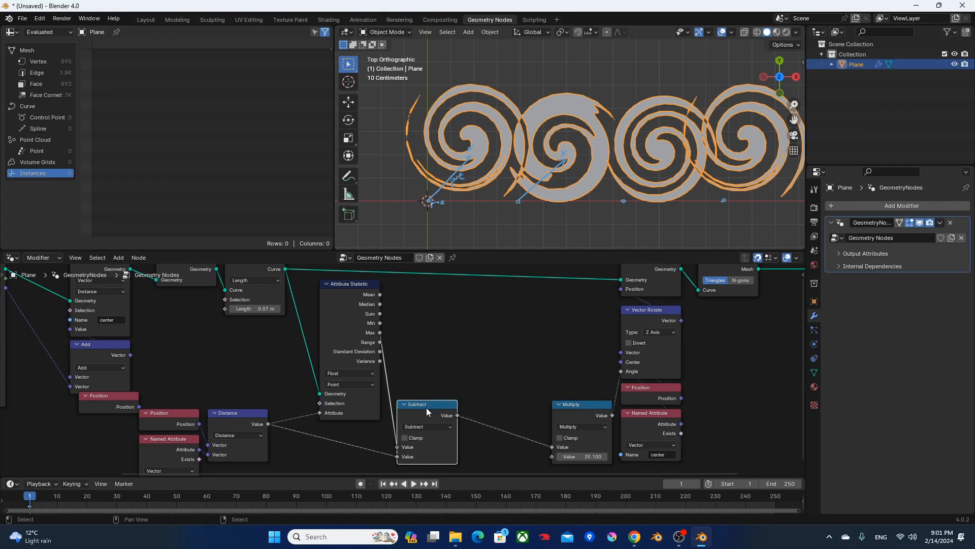
key("shift+d")
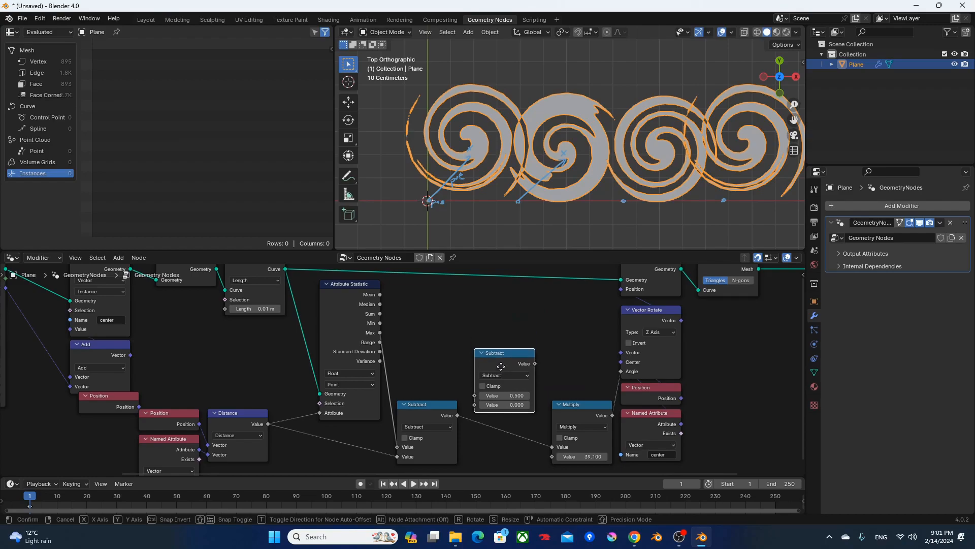
left_click(503, 423)
left_click(504, 426)
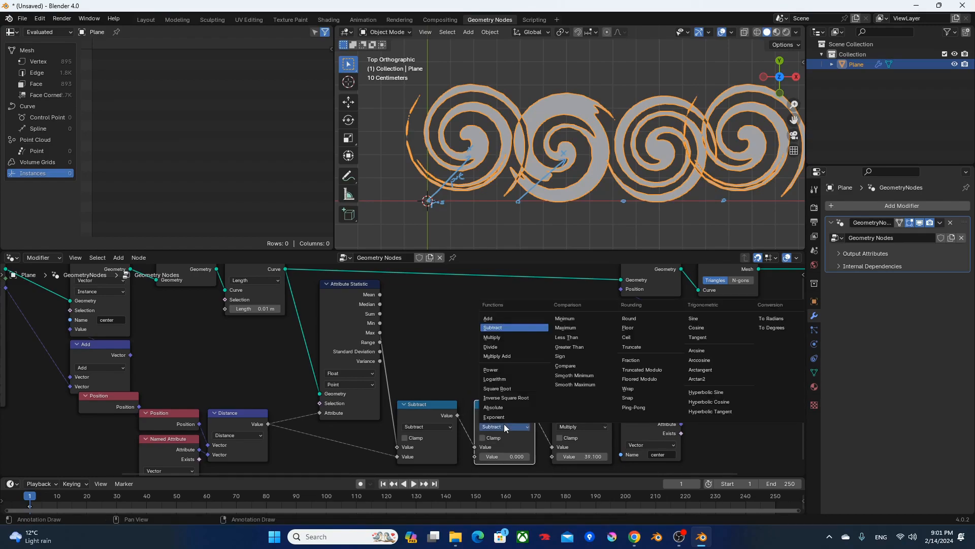
left_click(510, 346)
Step: Connect Attribute Statistic's Max to Divide's second Value and set the Multiply factor to 0
mouse_move(508, 352)
middle_mouse_down()
mouse_move(500, 341)
mouse_move(520, 337)
middle_mouse_up()
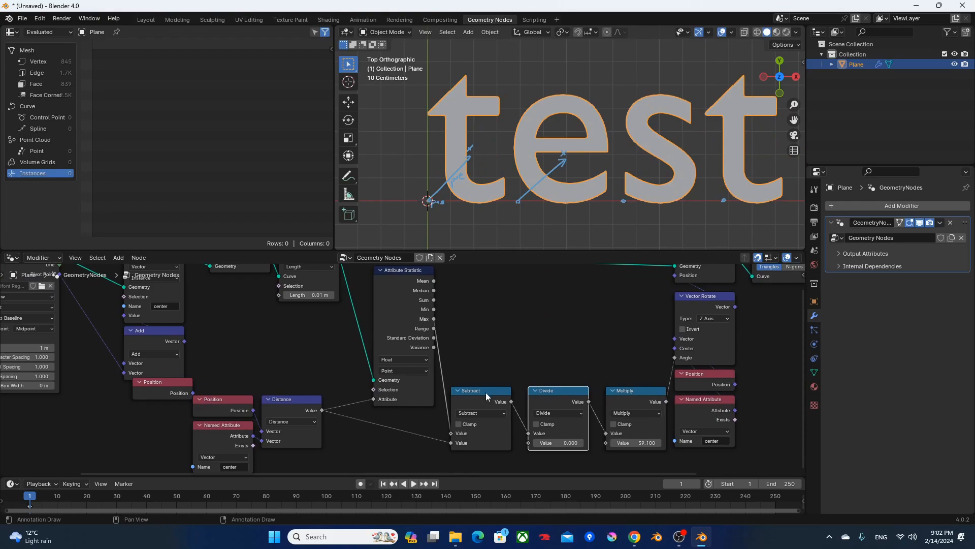
left_click_drag(434, 319, 528, 444)
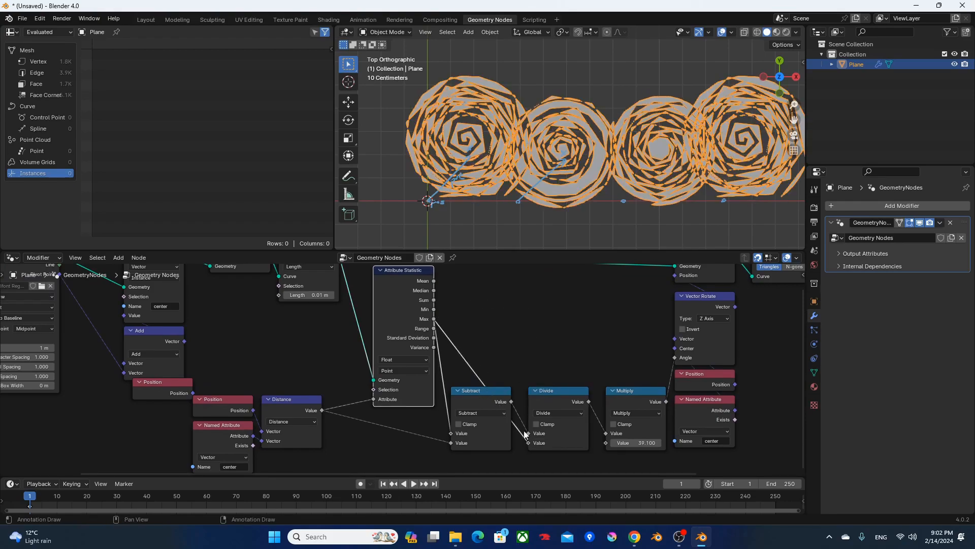
left_click(652, 444)
type("0")
key("Return")
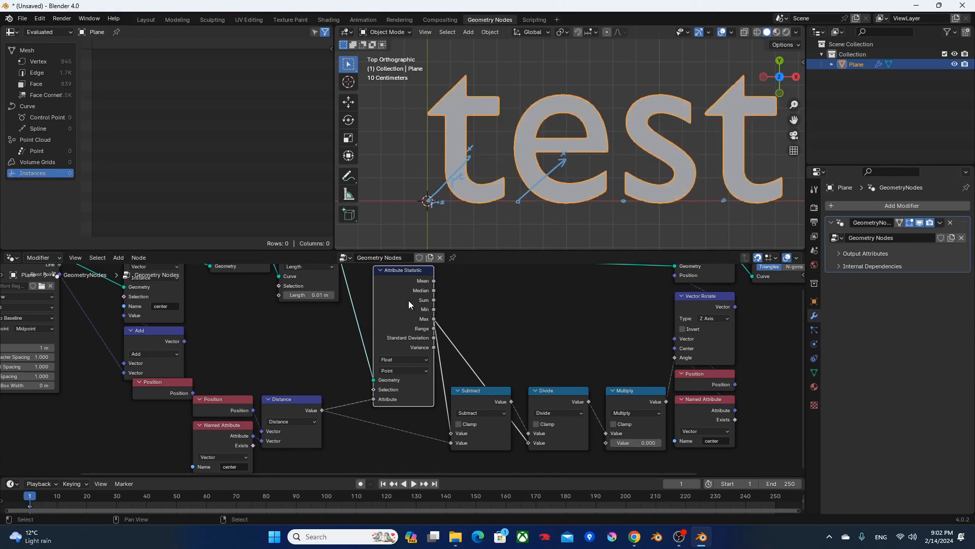
Step: Hide Attribute Statistic's unused sockets and move the node down beside Subtract
key("ctrl+h")
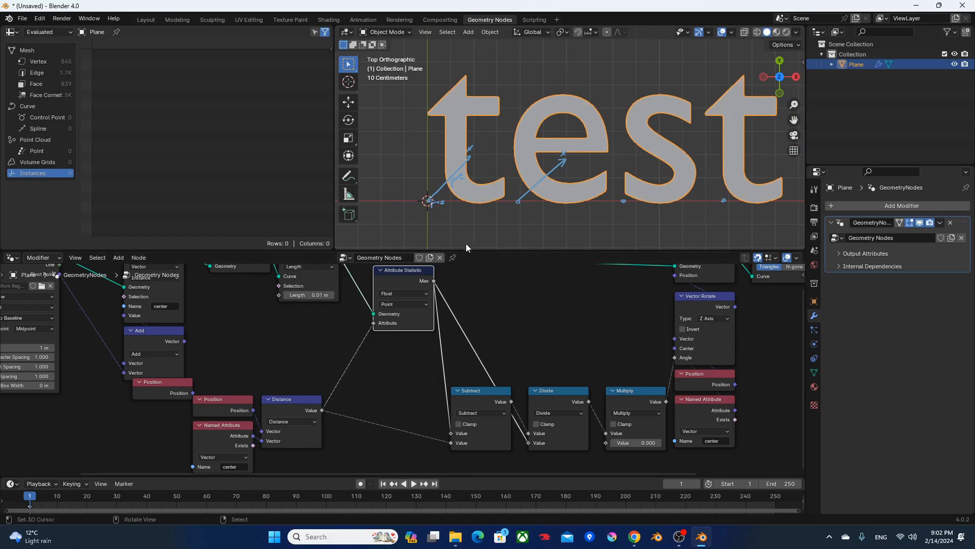
left_click_drag(405, 277, 404, 370)
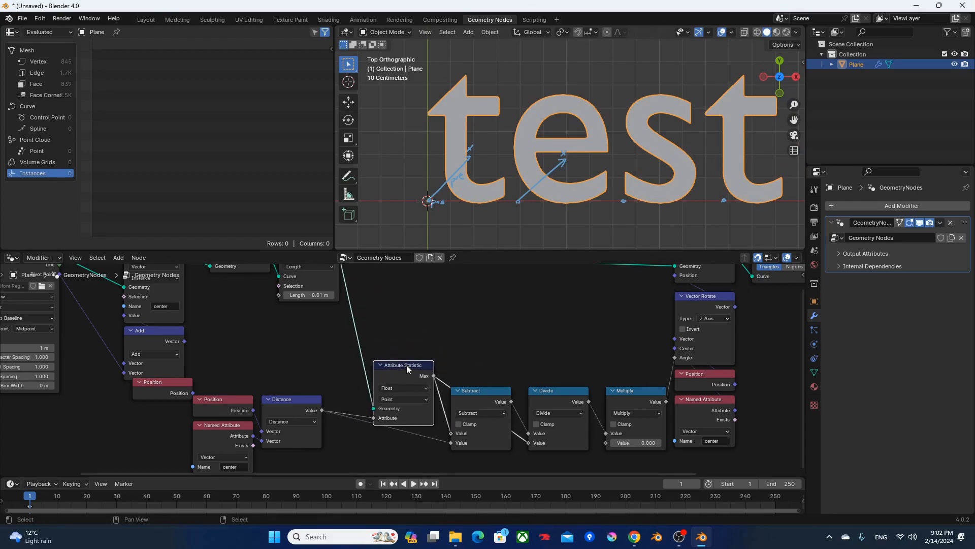
Step: Clear the annotation strokes drawn over the letters in the viewport
middle_click_drag(553, 194, 554, 162, "shift")
key("q")
left_click(547, 158)
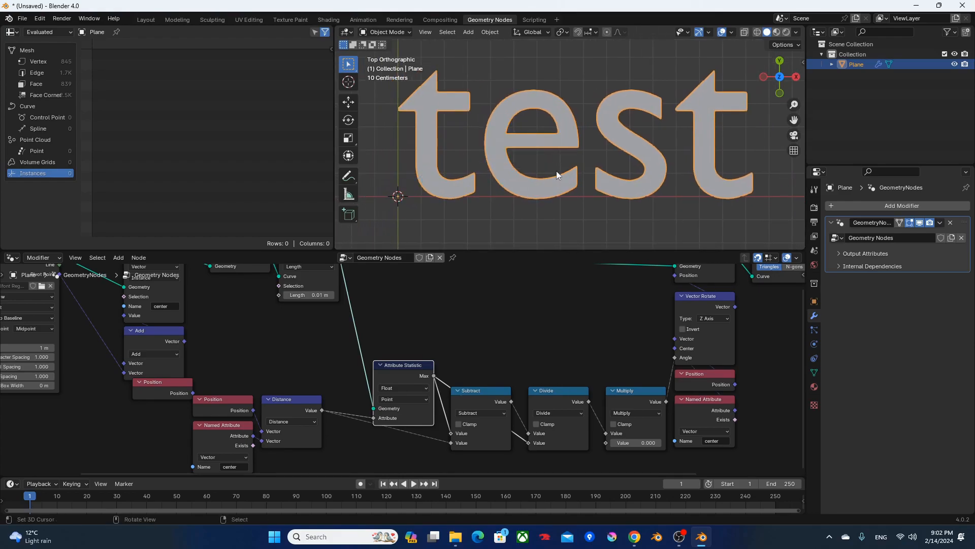
Step: Annotate the letter "e" with "1xAngle" at its center and "x0" at its lower outer edge
scroll(553, 172, "up", 3)
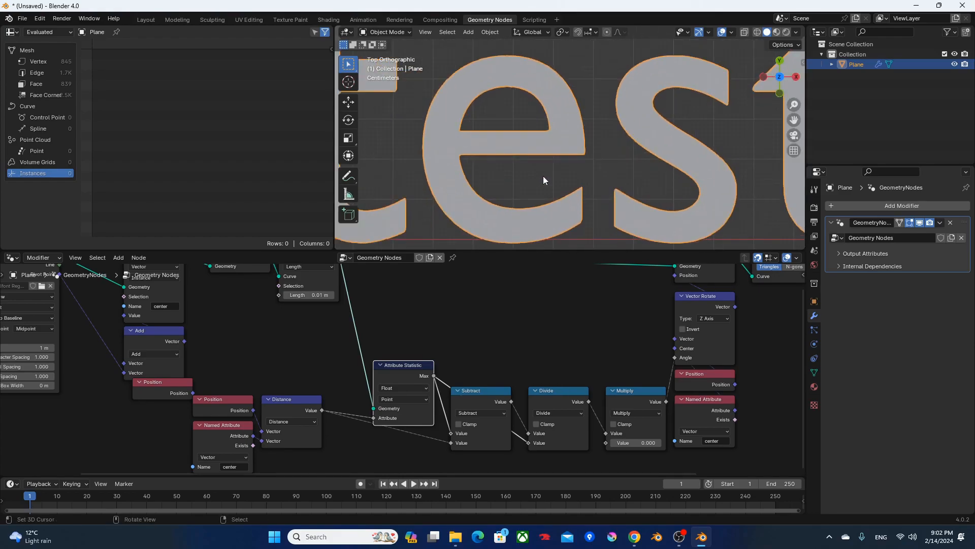
left_click(509, 152)
left_click_drag(522, 149, 524, 157)
left_click_drag(508, 237, 513, 235)
mouse_move(539, 160)
left_mouse_down()
mouse_move(545, 148)
mouse_move(555, 171)
mouse_move(574, 154)
left_mouse_up()
Step: Move the Group Output node farther from Fill Curve and clear the handwritten notes on the letter "e"
scroll(502, 331, "down", 1)
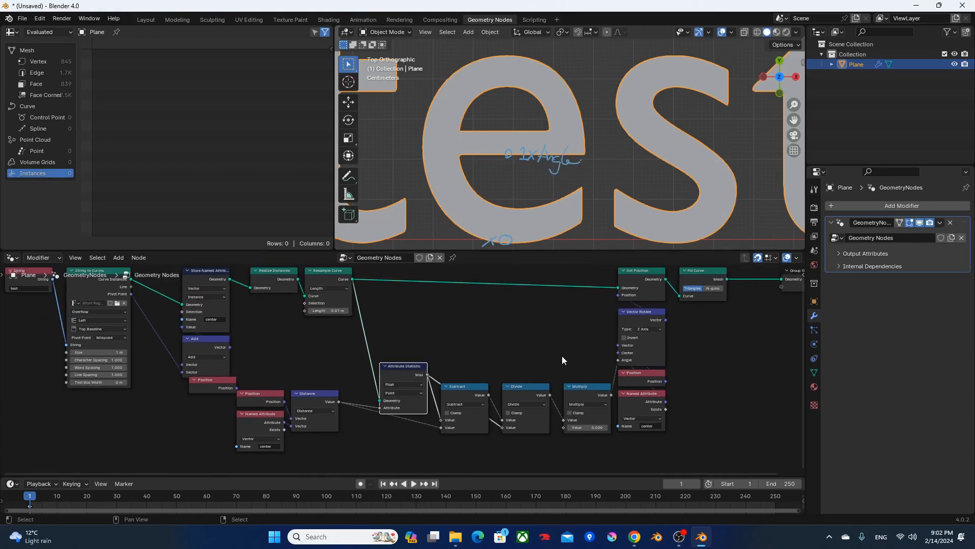
middle_click_drag(563, 356, 497, 327)
middle_click_drag(625, 345, 552, 394)
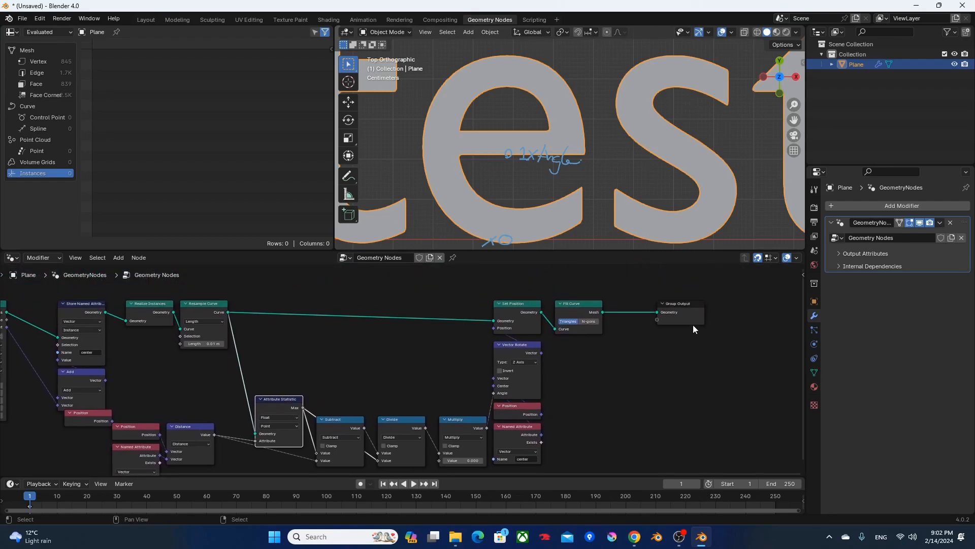
left_click_drag(692, 332, 726, 332)
middle_click_drag(574, 412, 617, 375)
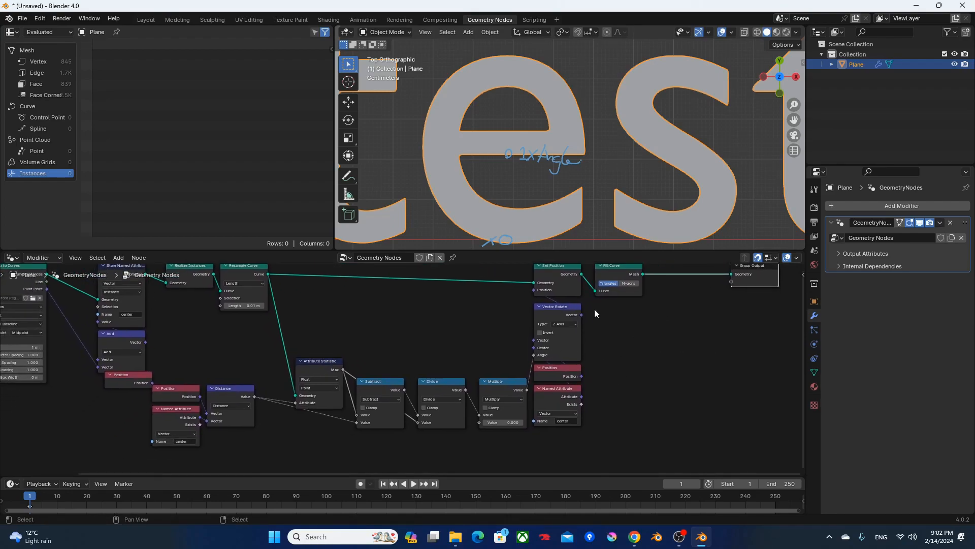
key("q")
left_click(531, 184)
Step: Add a Scene Time node below the Subtract node
scroll(526, 312, "down", 1)
scroll(517, 202, "down", 3)
middle_click_drag(530, 350, 581, 324)
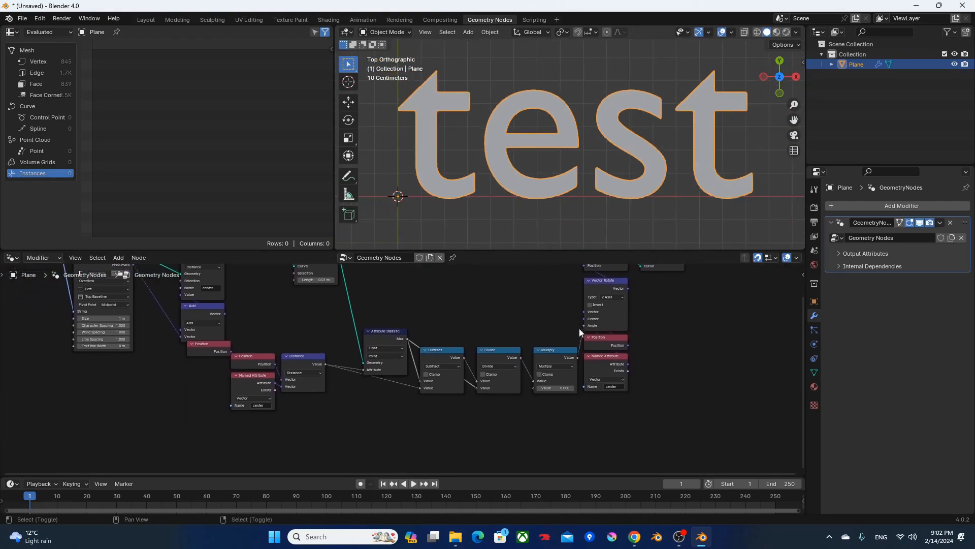
key("F3")
type("scene")
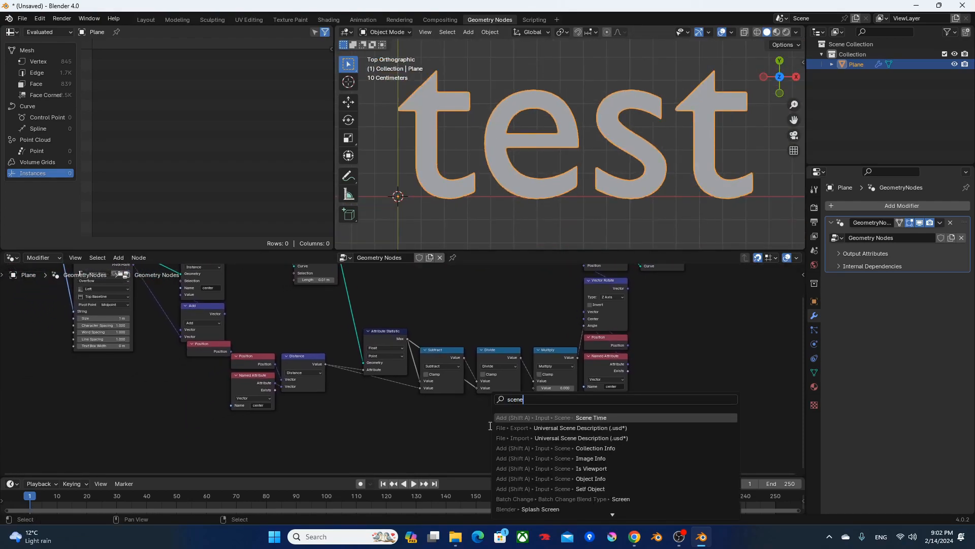
key("Return")
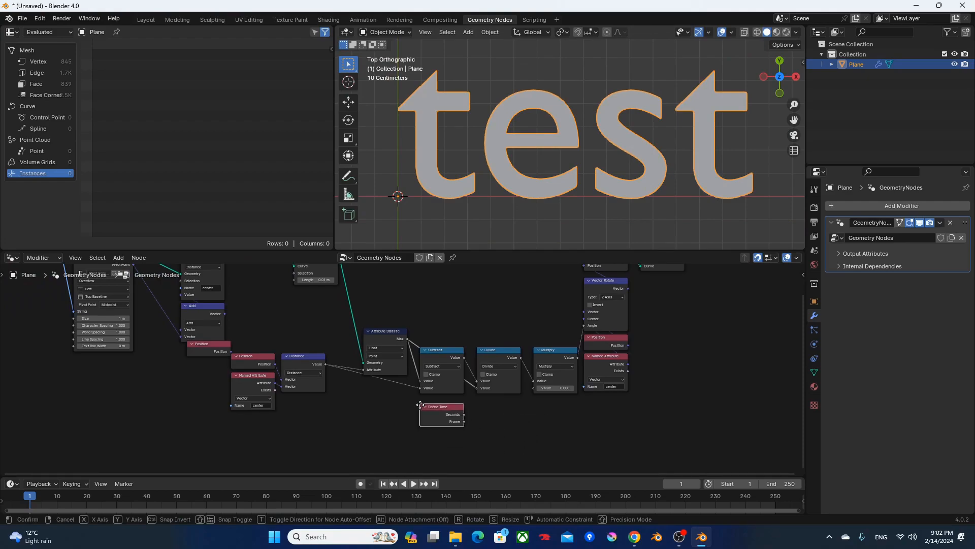
Step: Add a Map Range node below Divide and link Scene Time's Seconds through it to Multiply's second Value
key("F3")
type("mapra")
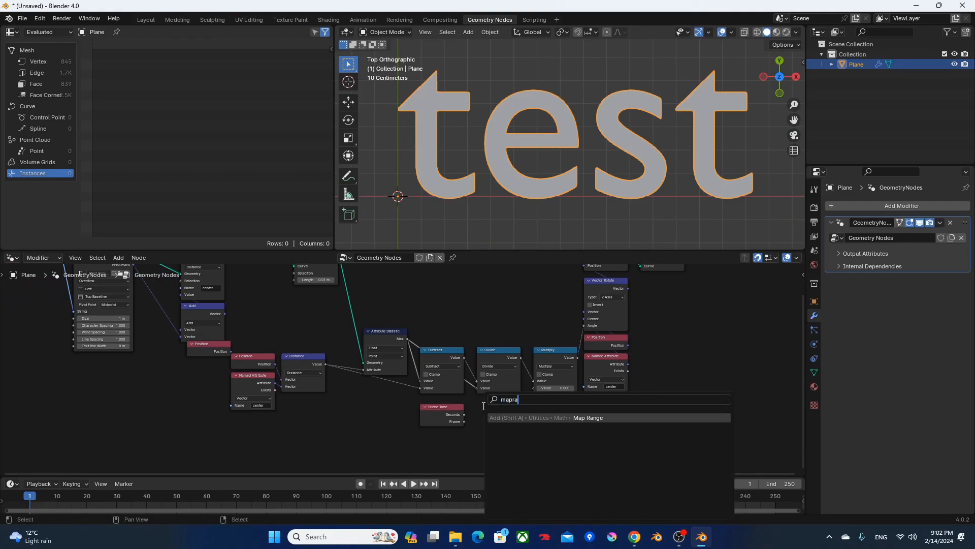
key("Return")
scroll(485, 407, "up", 2)
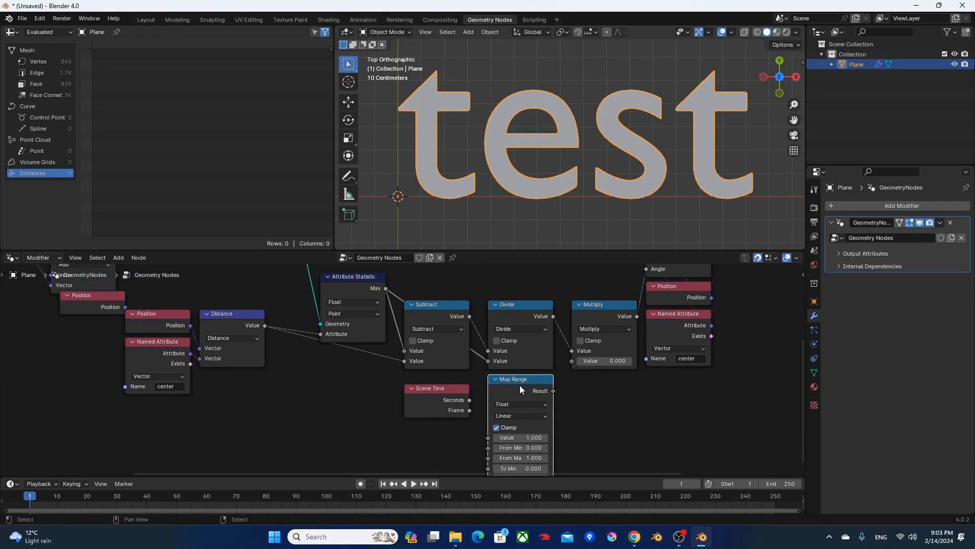
left_click(521, 379)
right_click_drag(453, 398, 606, 349, "alt")
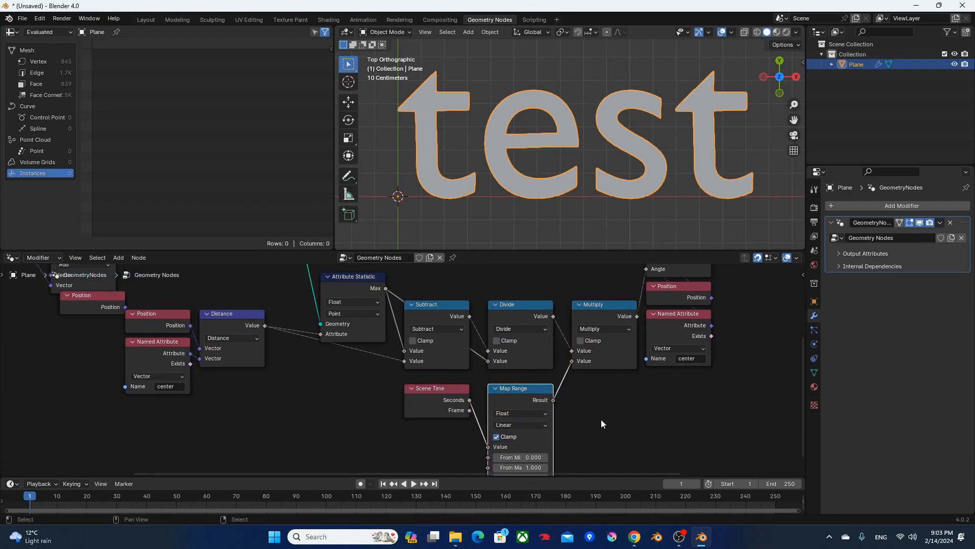
Step: Set the Map Range node's From Min to 1, From Max to 5 and To Max to 2*tau
middle_click_drag(605, 410, 585, 345)
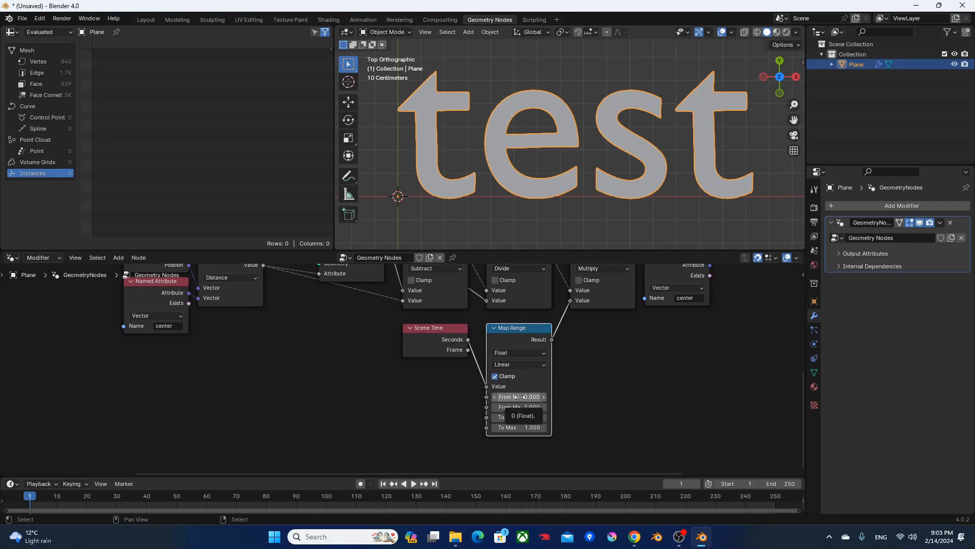
left_click(519, 397)
type("1")
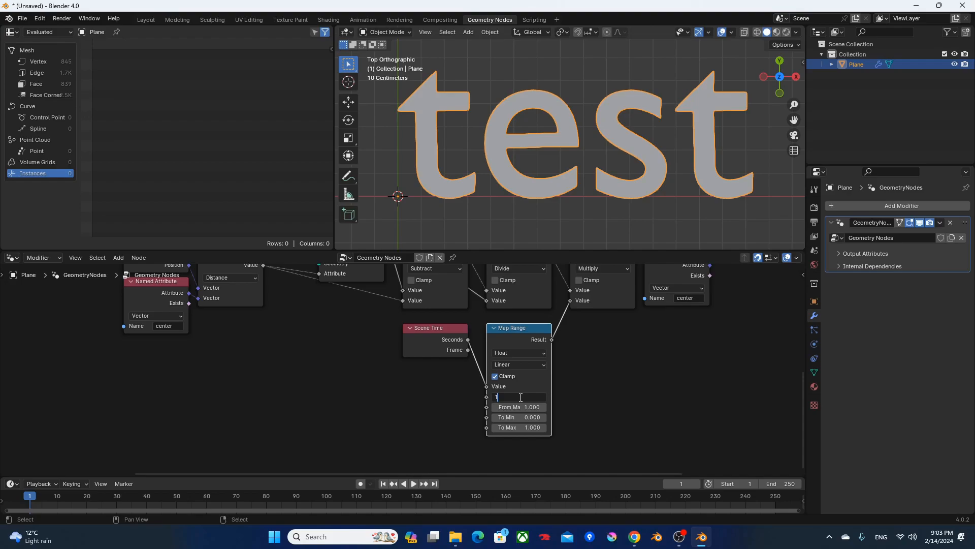
key("Tab")
type("5")
key("Return")
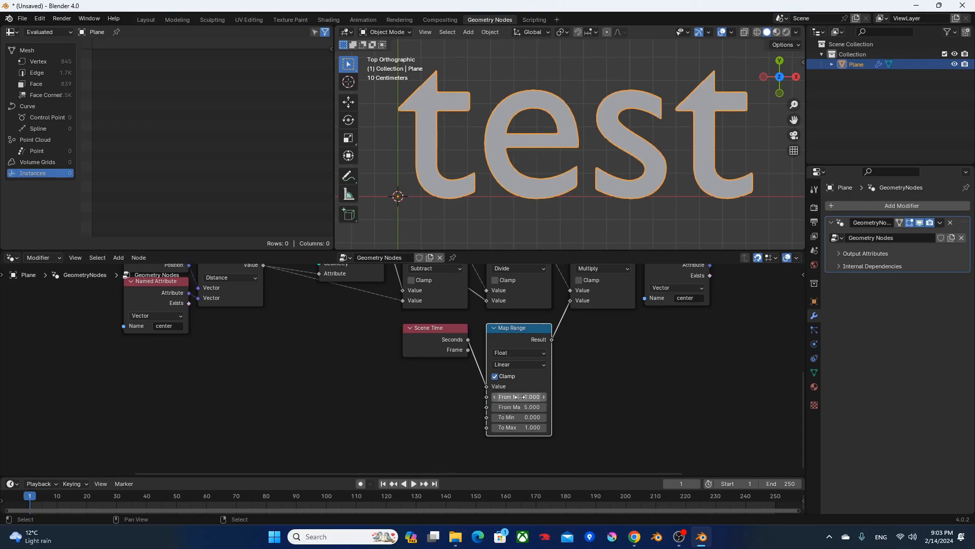
left_click(521, 431)
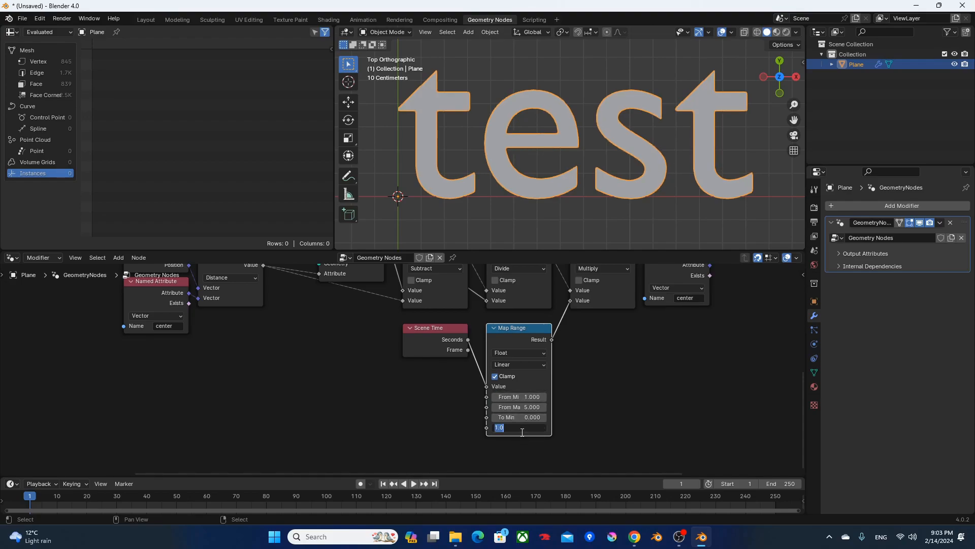
type("2*tau")
key("Return")
Step: Play the animation to check the letters' swirl over time, and stop it at frame 222
middle_click_drag(585, 370, 580, 387)
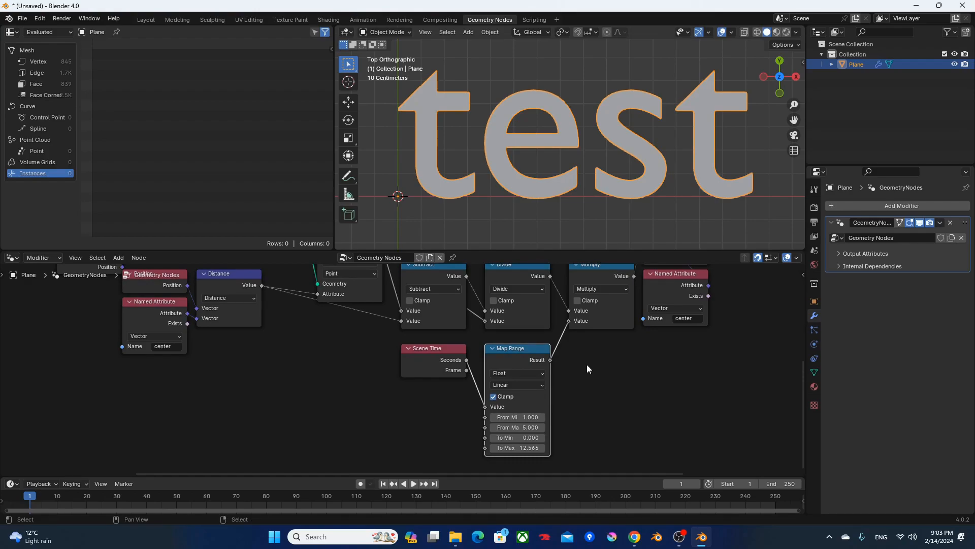
key("space")
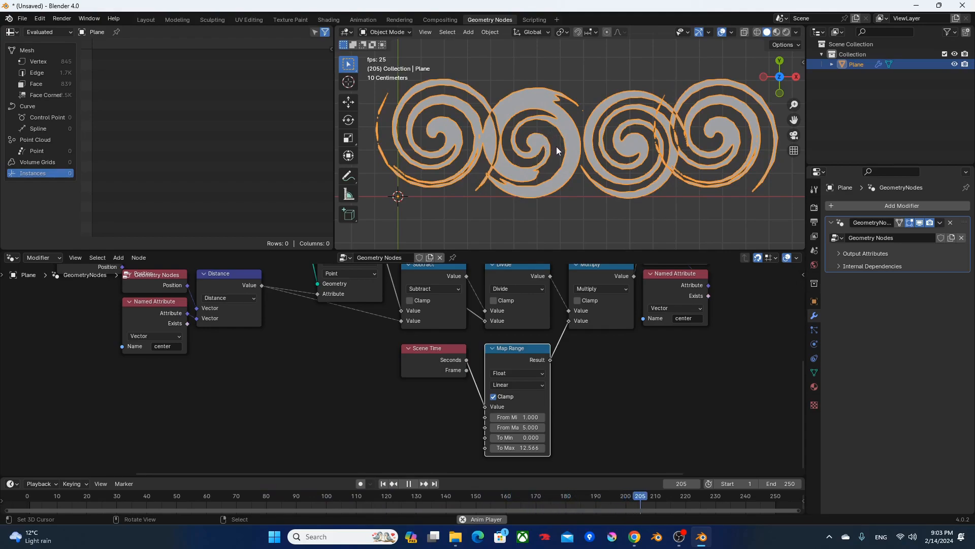
key("space")
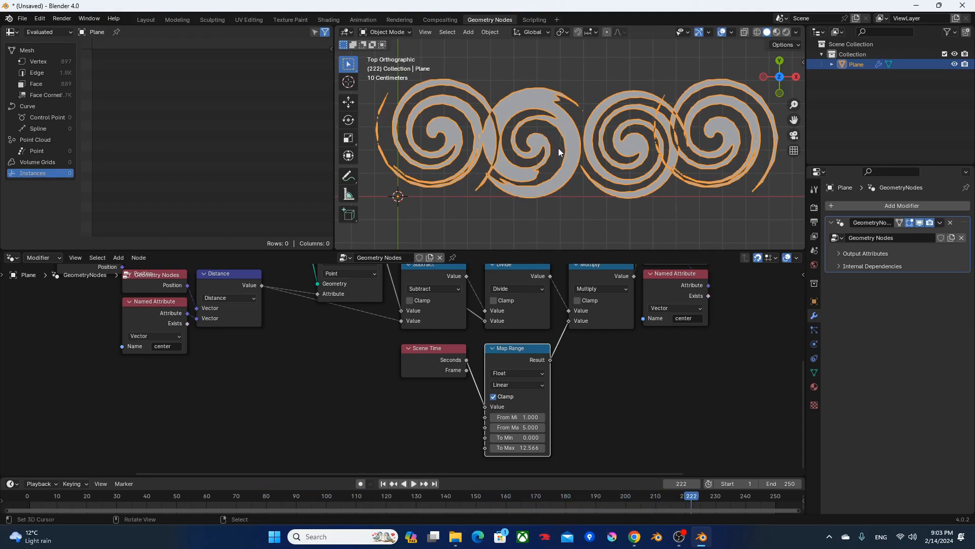
Step: Reverse the Map Range output by setting To Min to 12.566 and To Max to 0, and play the animation
left_click(525, 437)
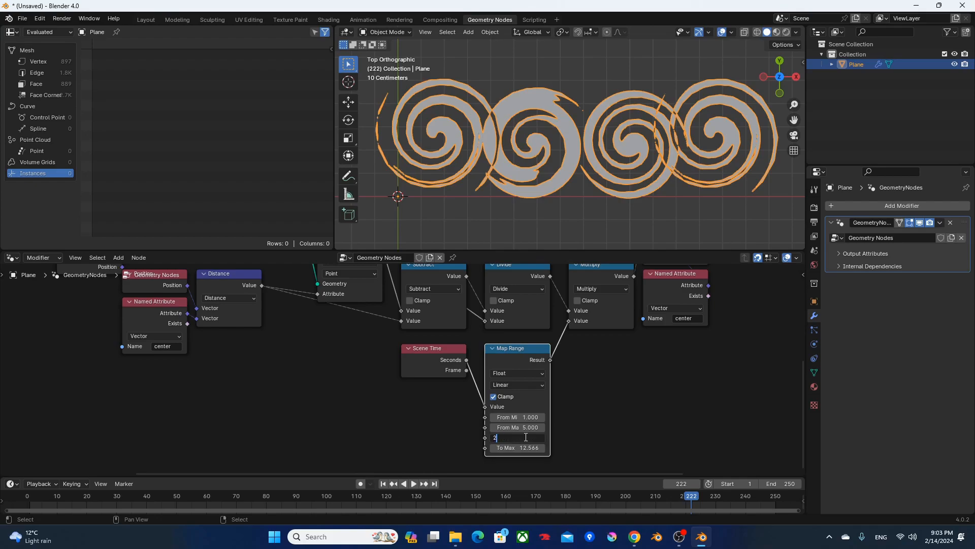
type("u")
key("Tab")
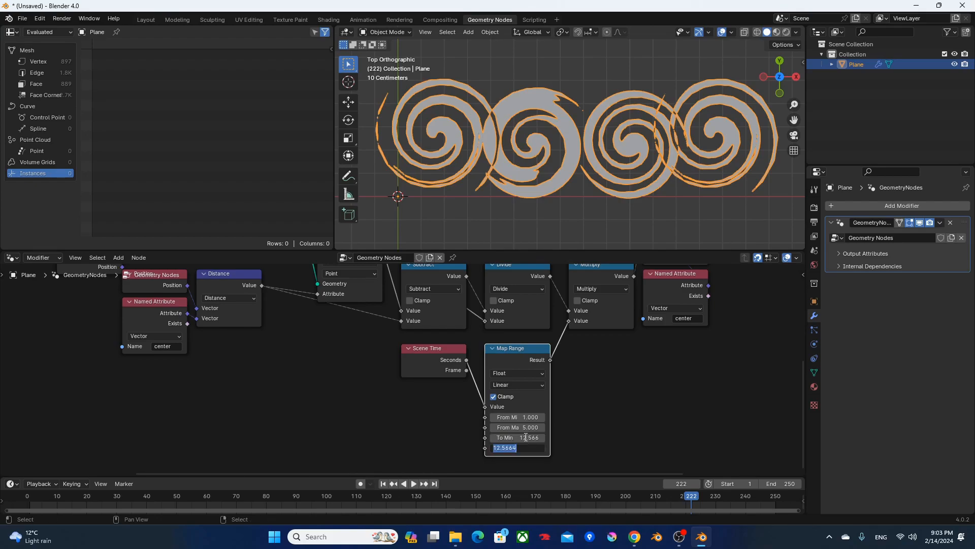
key("Return")
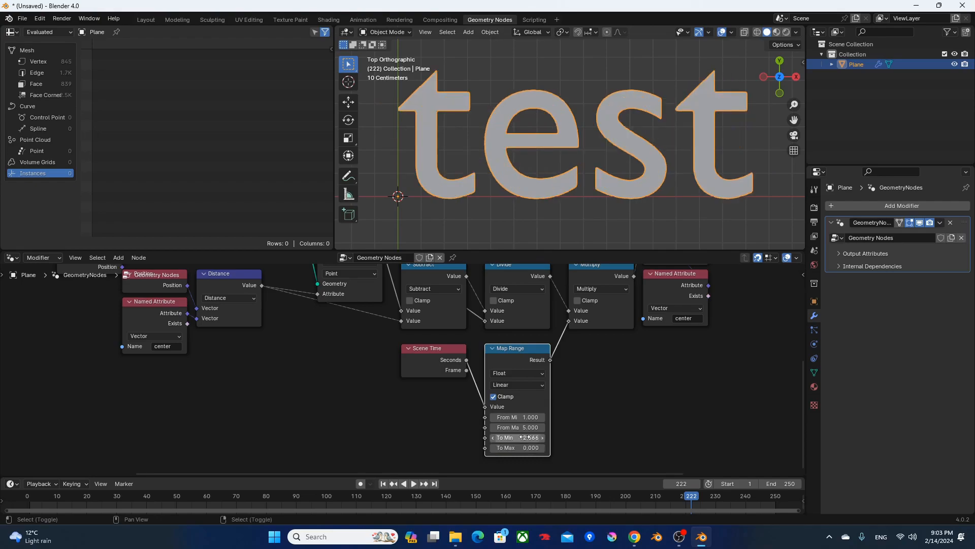
key("space")
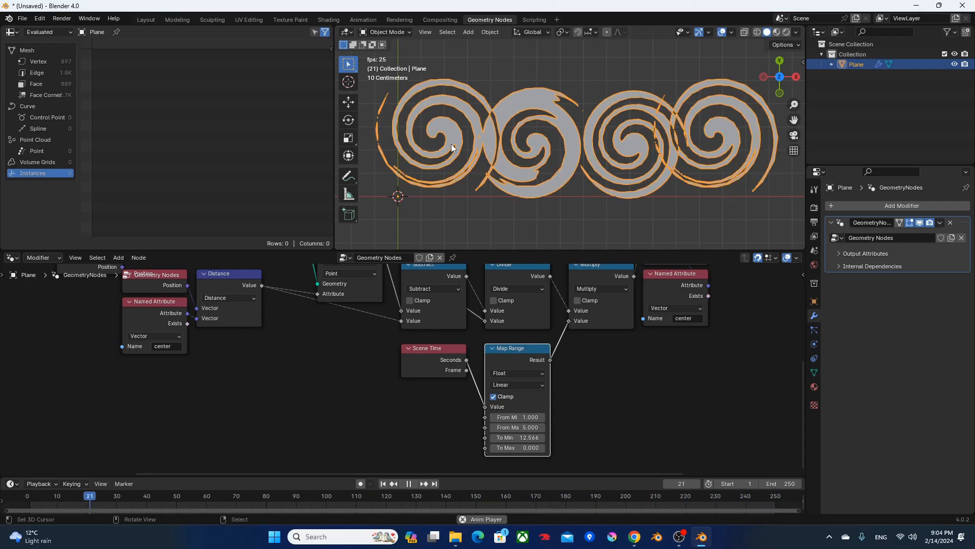
Step: Set the Map Range node's To Min to 0 and To Max to 4*pi, and stop the playback
left_click(521, 438)
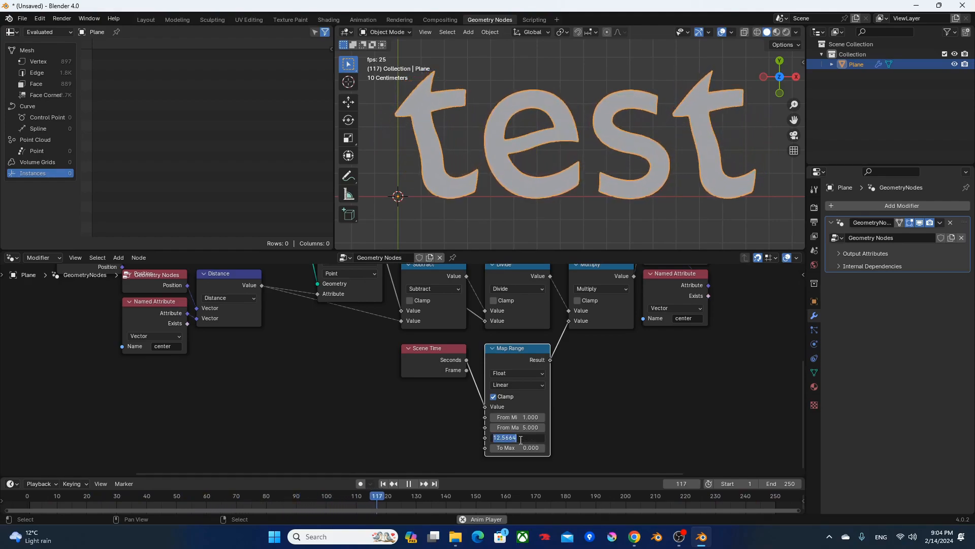
type("0")
key("Tab")
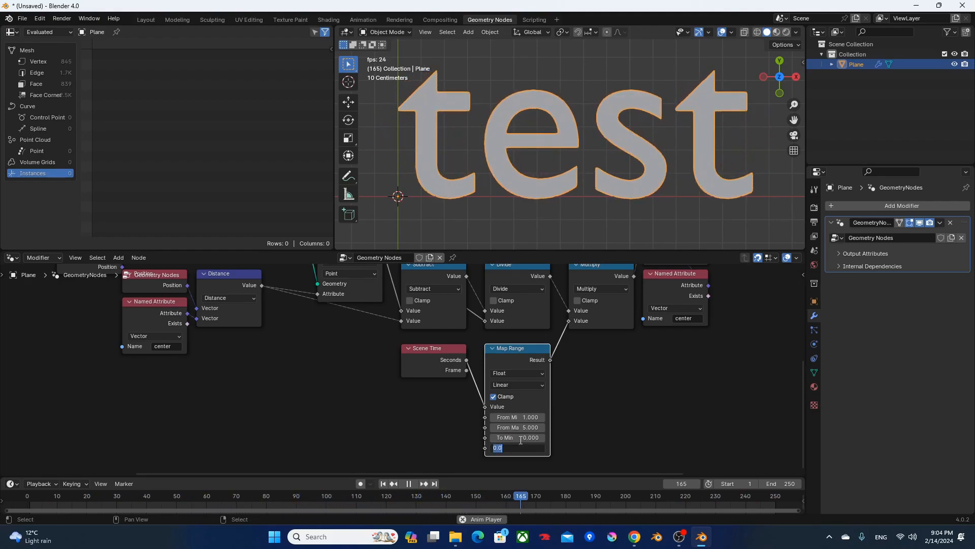
type("4*pi")
key("Return")
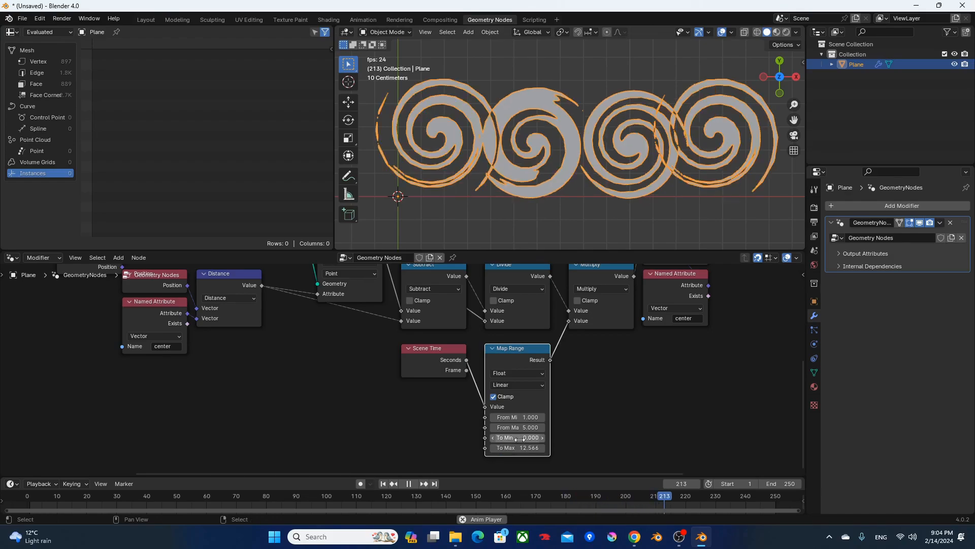
key("space")
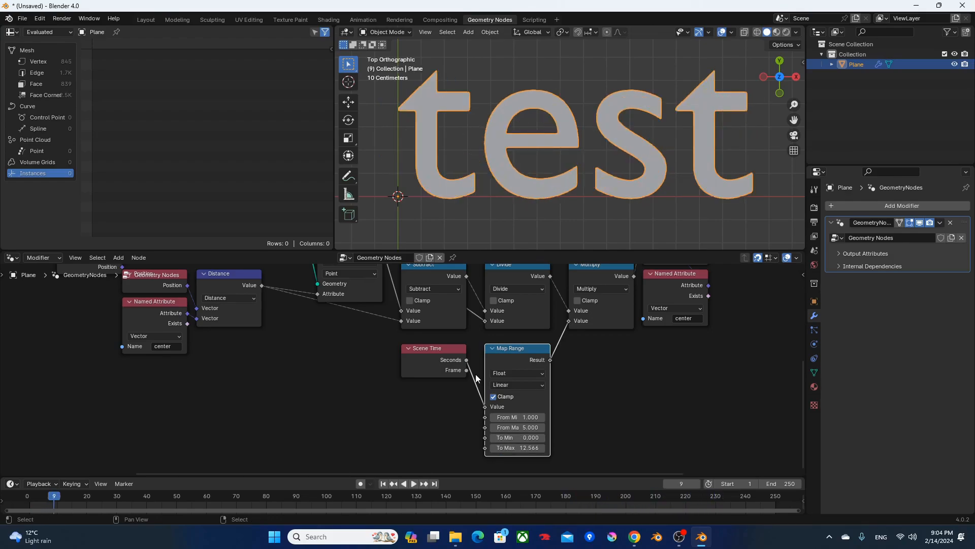
Step: Mark the center of the whole word, between the letters e and s, with a small annotation in the viewport
scroll(477, 380, "down", 2)
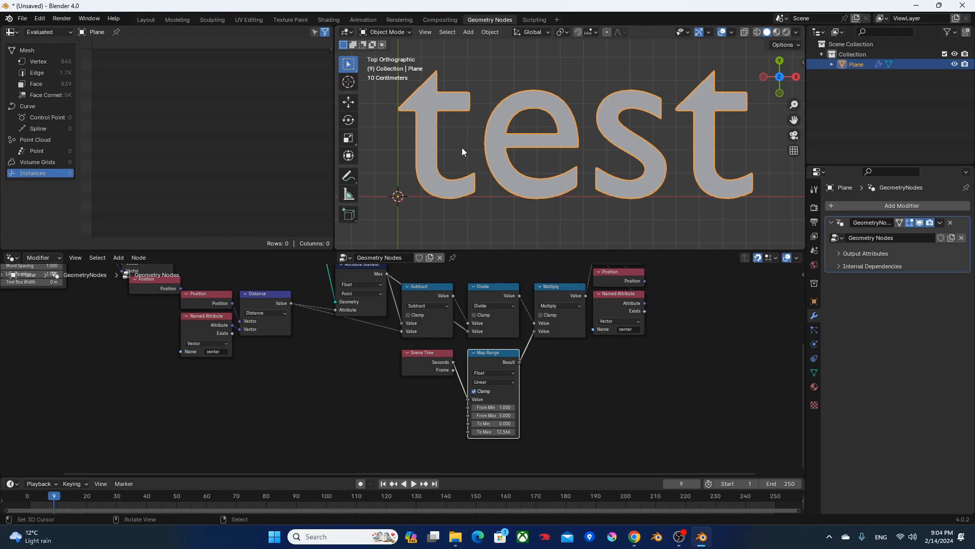
mouse_move(480, 149)
middle_mouse_down("shift")
mouse_move(450, 166)
mouse_move(466, 158)
middle_mouse_up("shift")
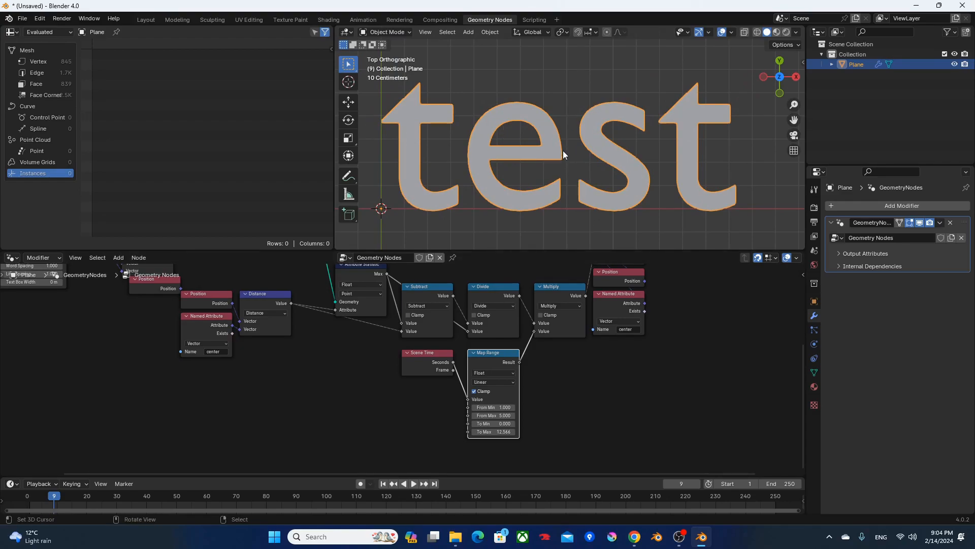
left_click_drag(563, 154, 569, 151)
Step: Move the String and String to Curves nodes away from Store Named Attribute, and align the Position node beneath the Add node
middle_click_drag(224, 418, 475, 429)
left_click_drag(428, 431, 291, 263)
left_click_drag(364, 280, 200, 299)
scroll(450, 325, "up", 1)
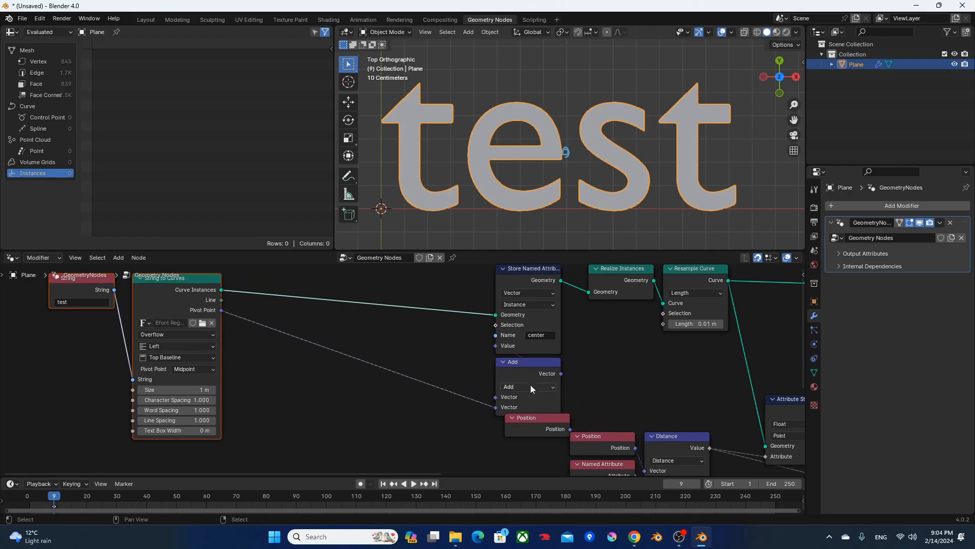
left_click_drag(531, 427, 523, 437)
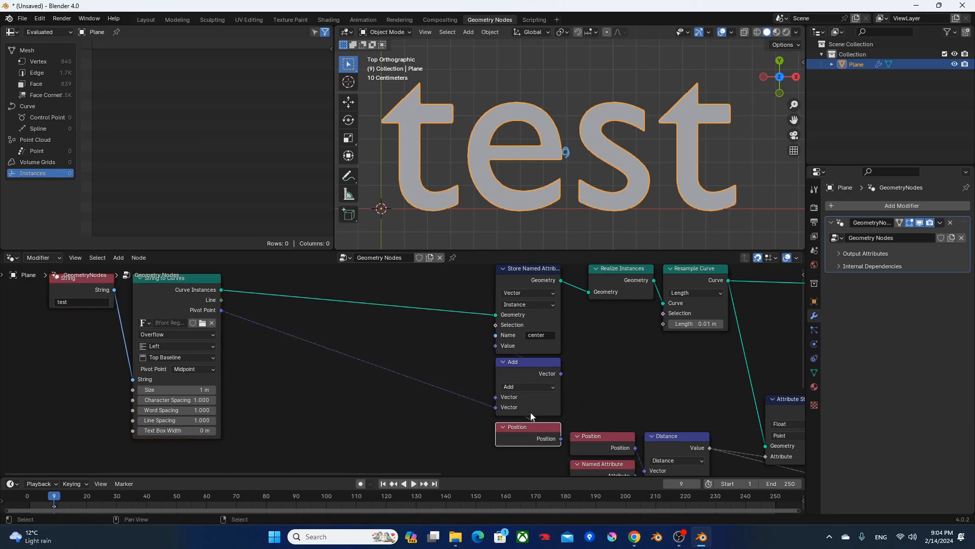
left_click_drag(461, 373, 532, 436)
Step: Add a Realize Instances node beside String to Curves and link Curve Instances into its Geometry input
key("F3")
type("realize")
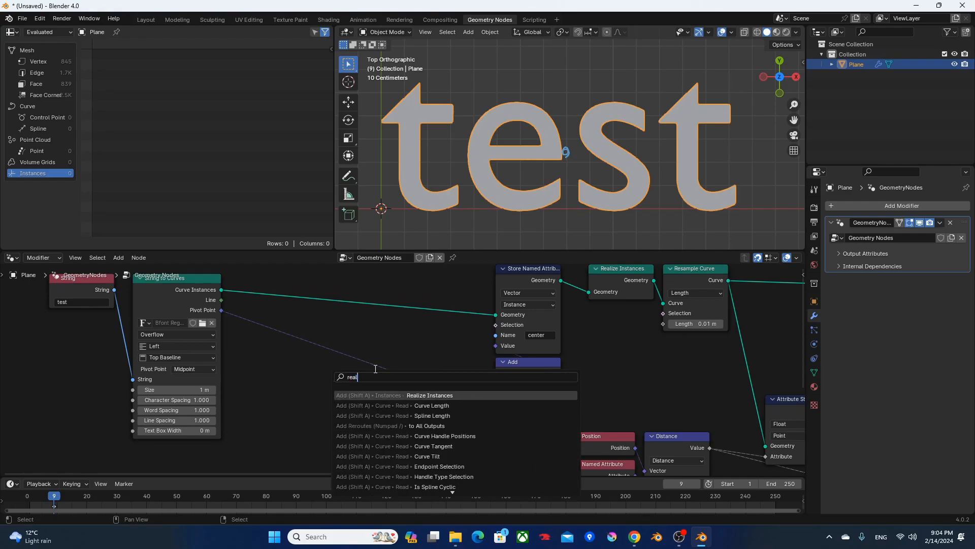
key("Return")
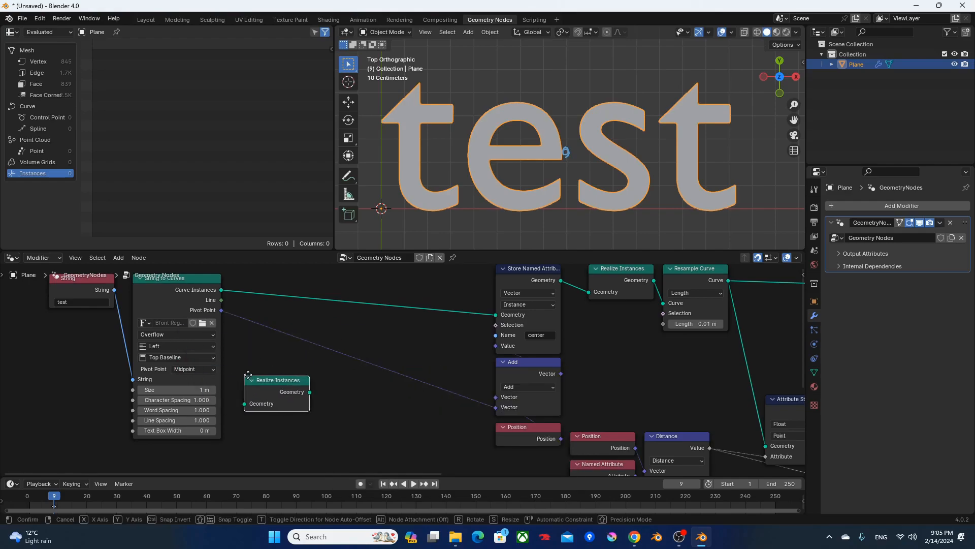
left_click(237, 374)
right_click_drag(204, 301, 264, 404, "alt")
Step: Add a Bounding Box node after the new Realize Instances node and link the realized geometry into it
key("F3")
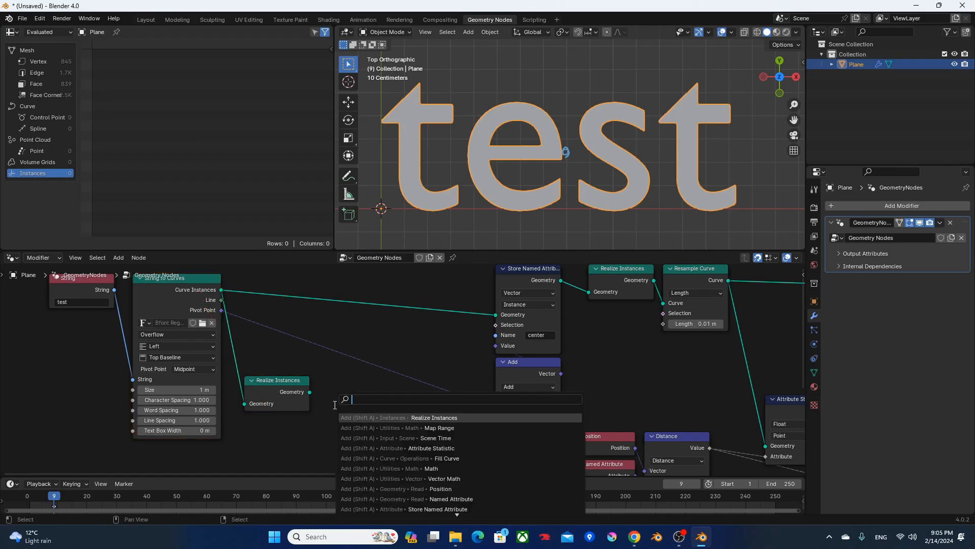
type("bounding box")
key("Return")
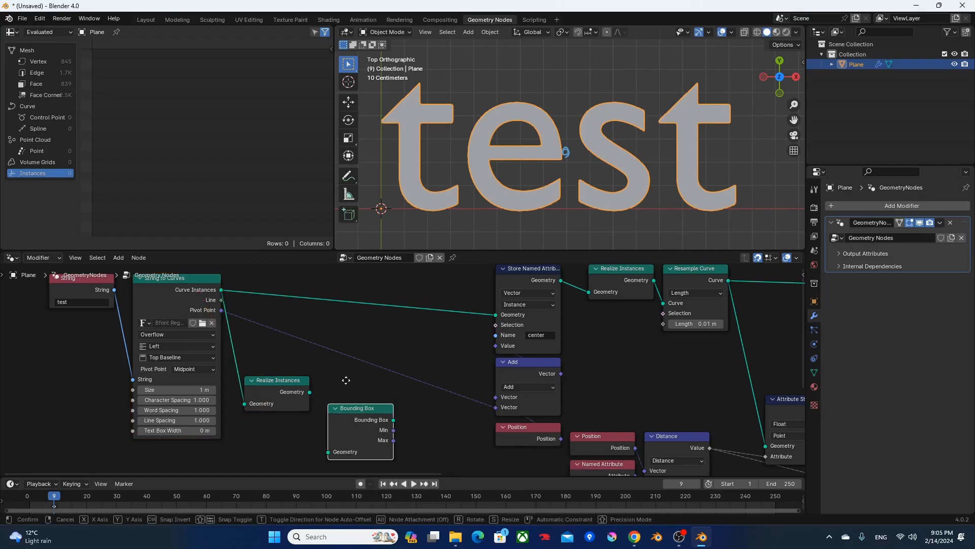
left_click(322, 369)
right_click_drag(287, 392, 346, 393, "alt")
Step: Add a Vector Math node set to Add after Bounding Box, and shift the String to Bounding Box nodes further left
key("F3")
type("vec")
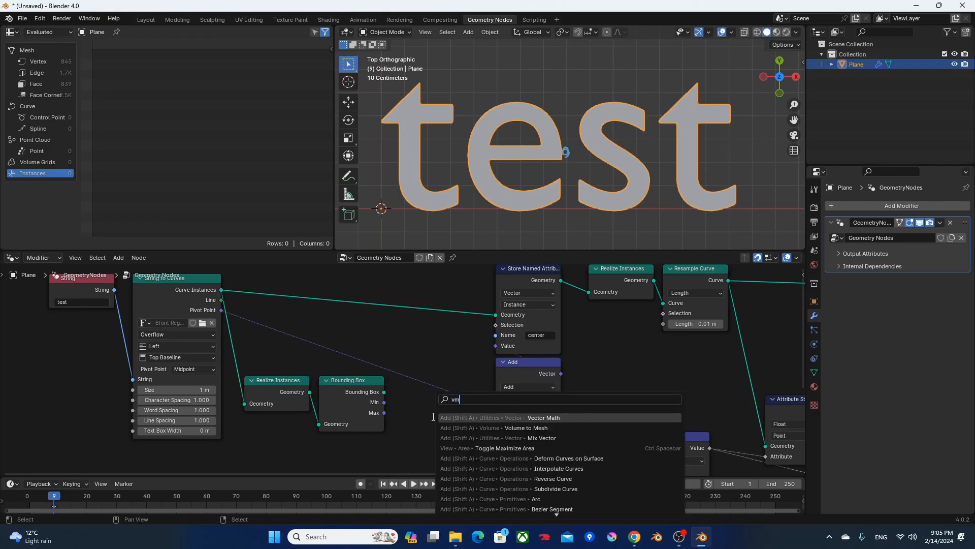
key("Return")
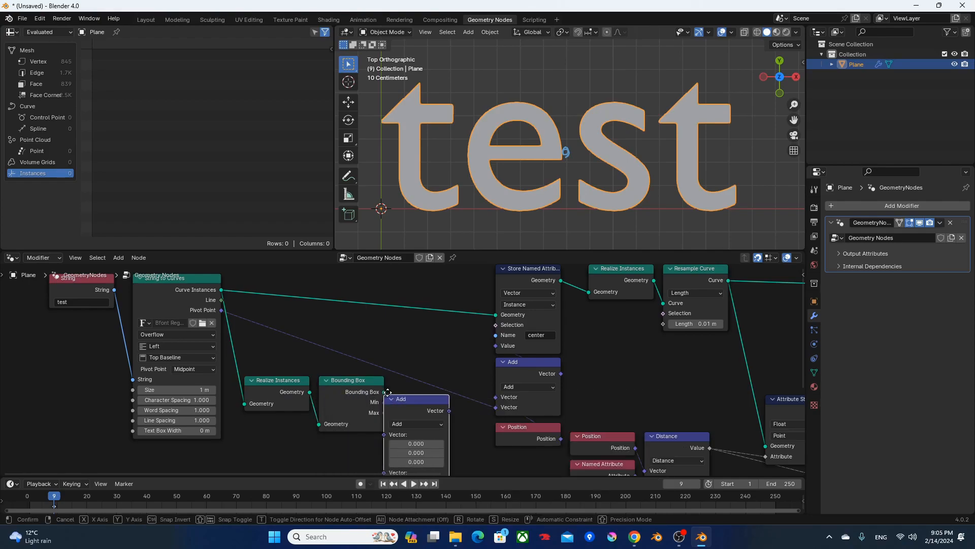
left_click(391, 393)
scroll(391, 386, "down", 2)
middle_click_drag(332, 434, 356, 441)
left_click_drag(400, 451, 187, 310)
key("g")
key("x")
left_click(95, 318)
Step: Place the Add node next to Bounding Box and link Min and Max into its two Vector inputs
left_click_drag(428, 396, 316, 408)
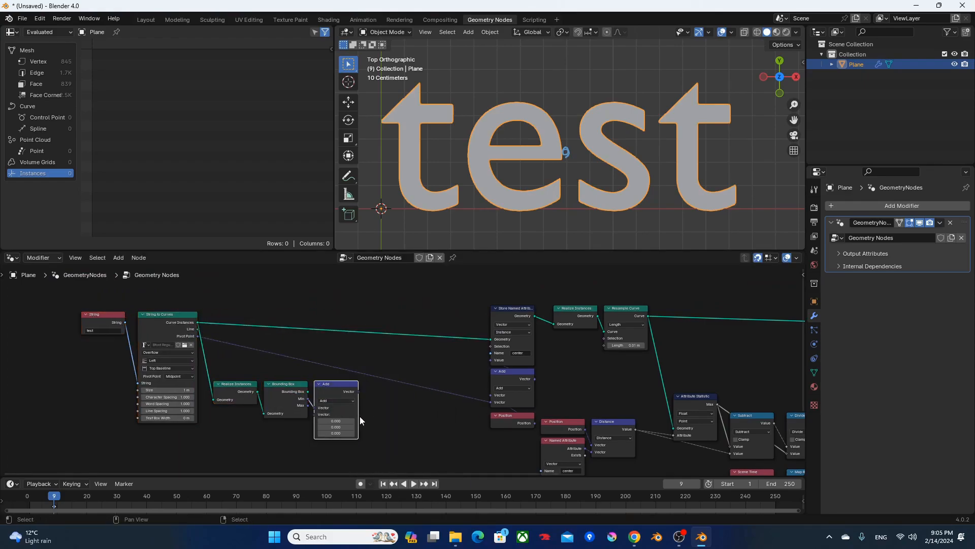
scroll(345, 410, "up", 3)
left_click_drag(255, 355, 265, 370)
Step: Duplicate the Add node after itself as a Scale operation with Scale 0.5, fed by the Add result and aligned in the row
left_click(279, 320)
key("shift+d")
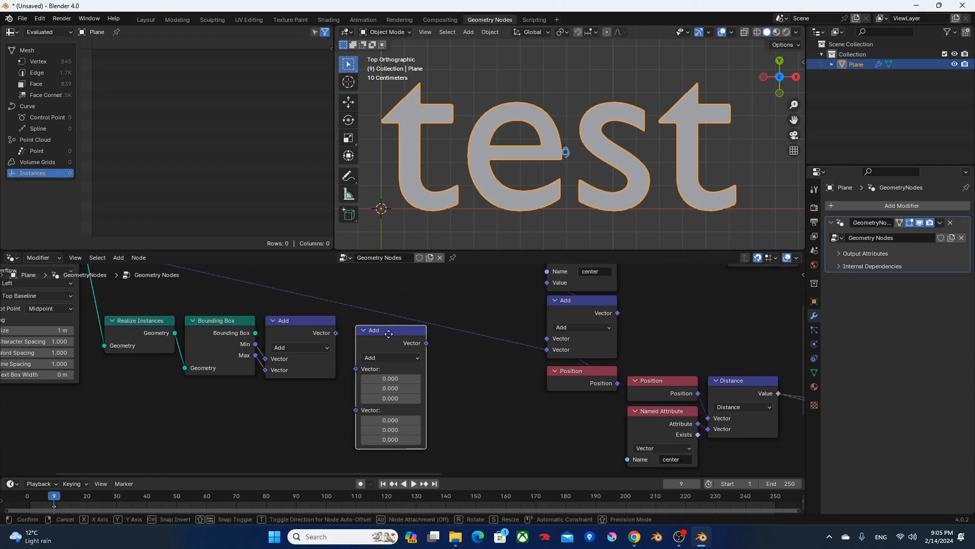
left_click(371, 342)
left_click(383, 364)
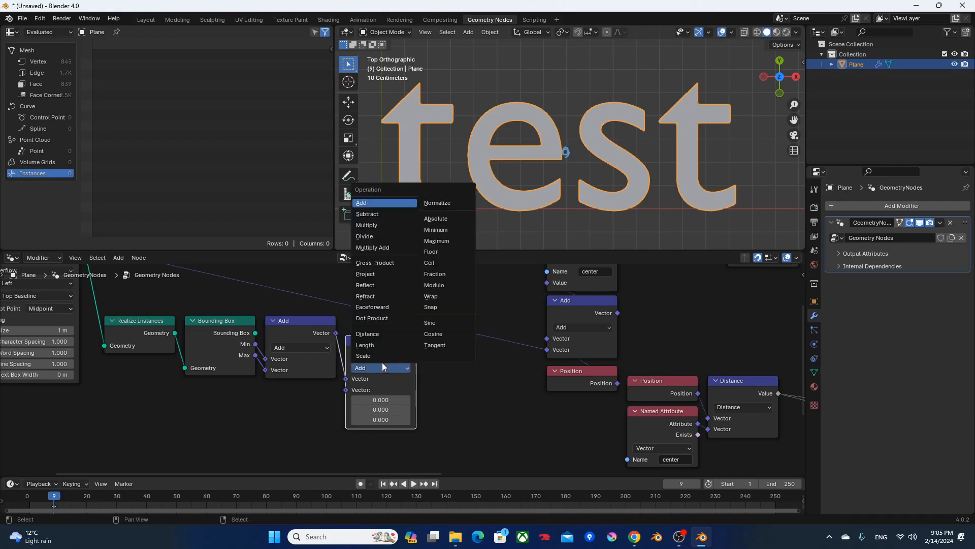
left_click(371, 355)
type(".5")
key("Return")
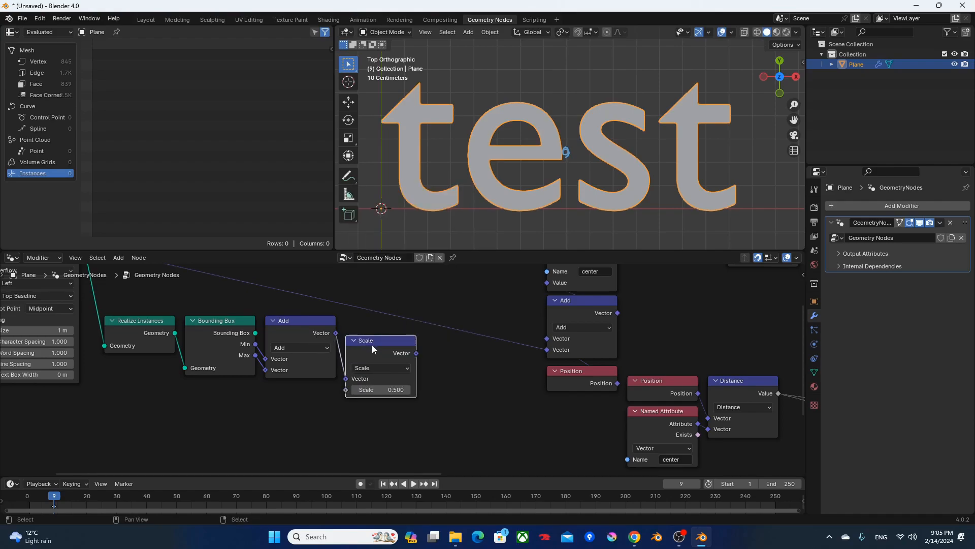
left_click_drag(370, 343, 370, 323)
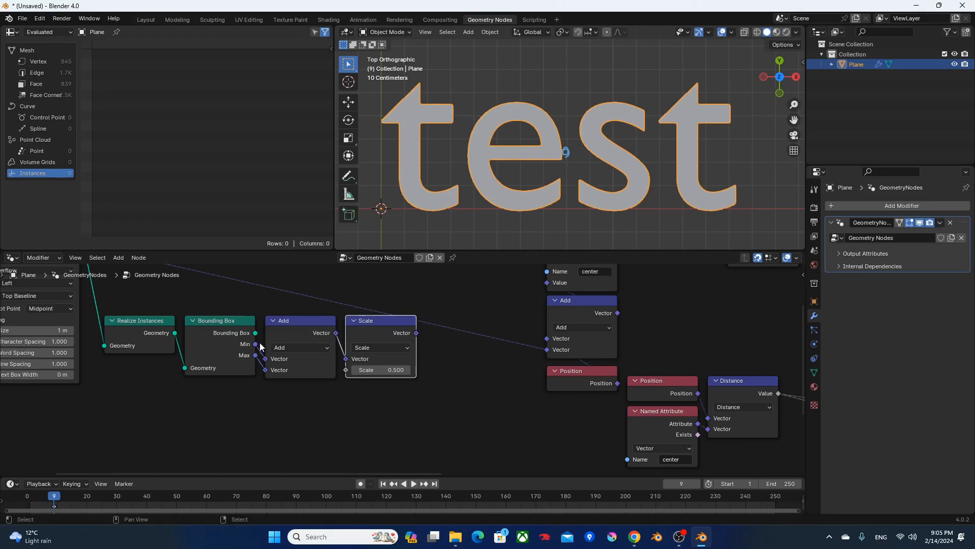
Step: Link the Scale node's Vector to the Value input of the "center" Store Named Attribute, and play the animation
middle_click_drag(440, 334, 422, 372)
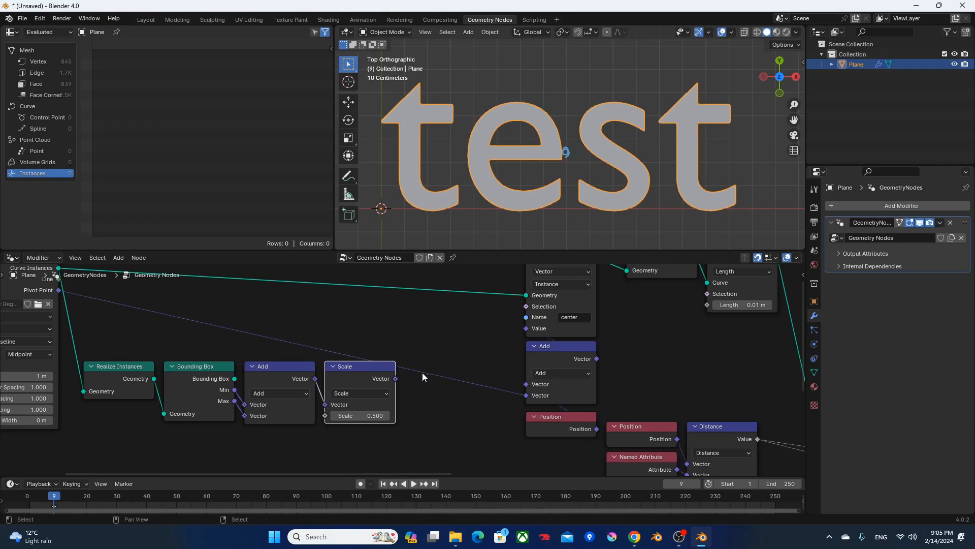
left_click_drag(396, 379, 528, 328)
scroll(556, 185, "down", 2)
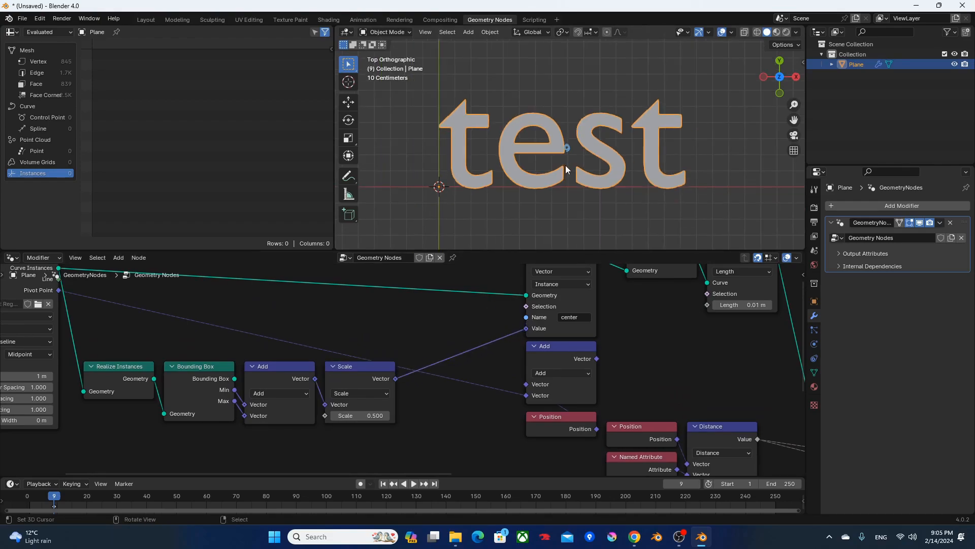
key("space")
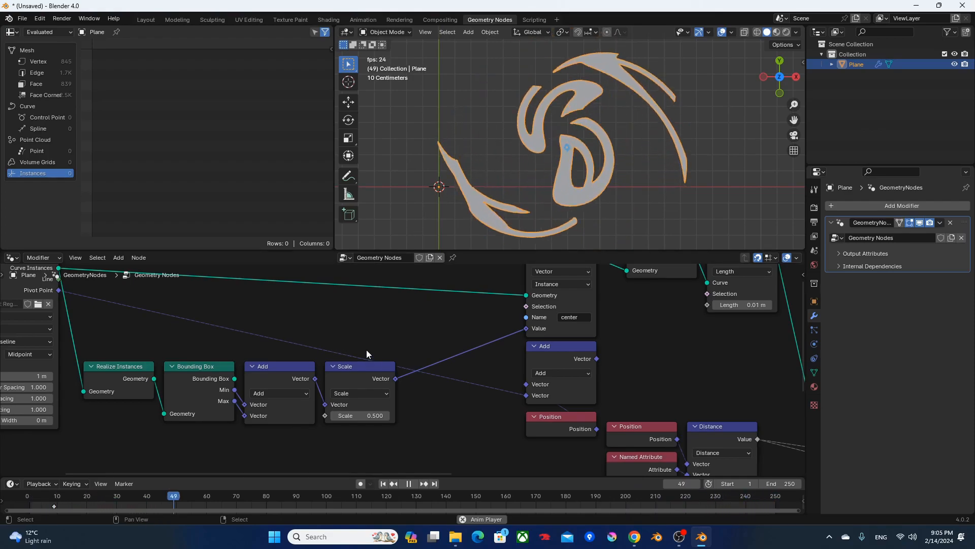
Step: Link Bounding Box's Min directly to the "center" Store Named Attribute's Value and watch the swirl around that corner
scroll(422, 331, "down", 1)
middle_click_drag(395, 313, 449, 303)
left_click_drag(303, 377, 572, 322)
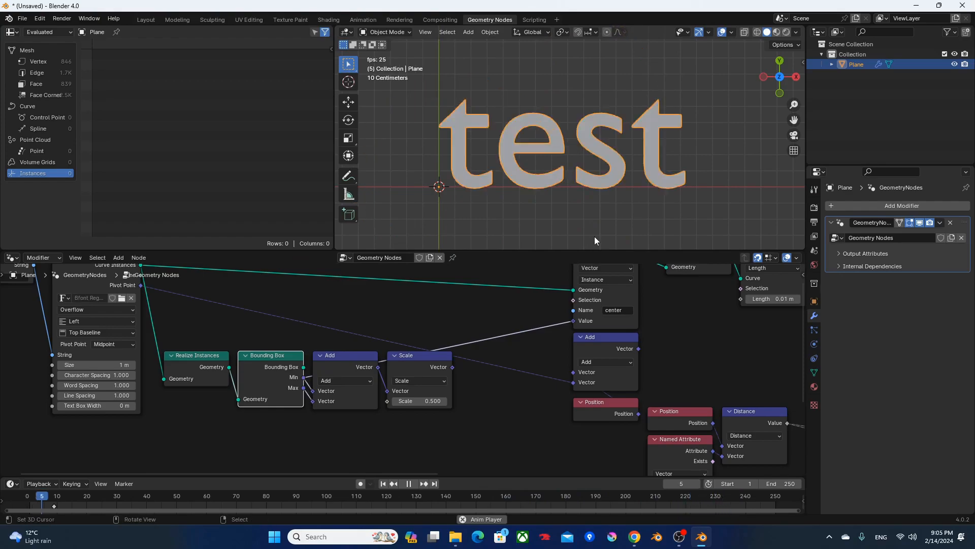
scroll(417, 148, "down", 4)
middle_click_drag(440, 139, 539, 139, "shift")
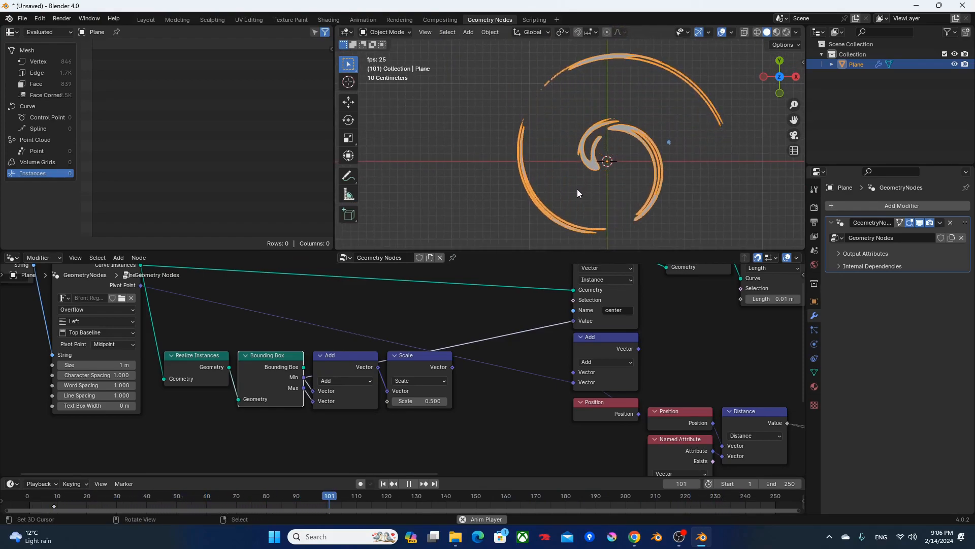
Step: Set the Map Range node's To Max to 4*tau, watch the stronger swirl, and stop the playback
middle_click_drag(655, 443, 150, 263)
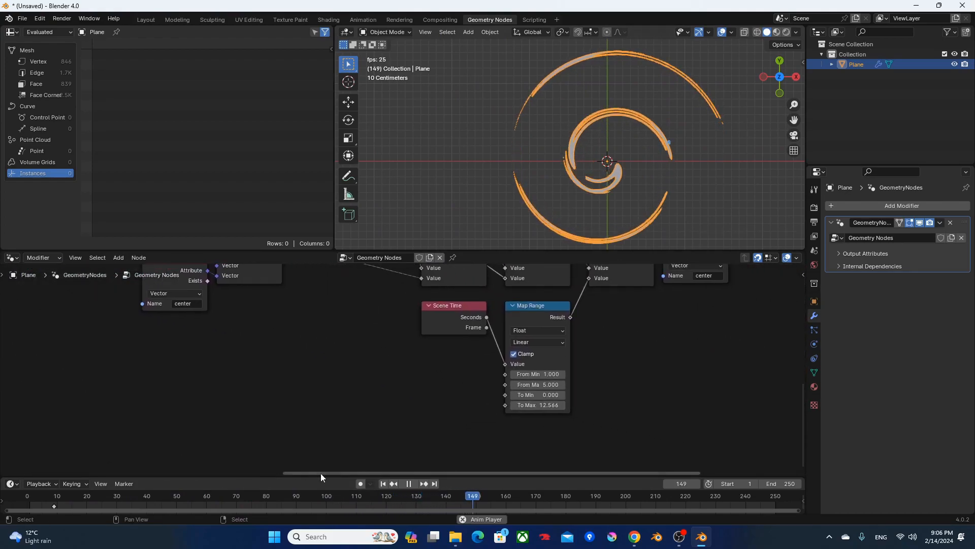
left_click(527, 405)
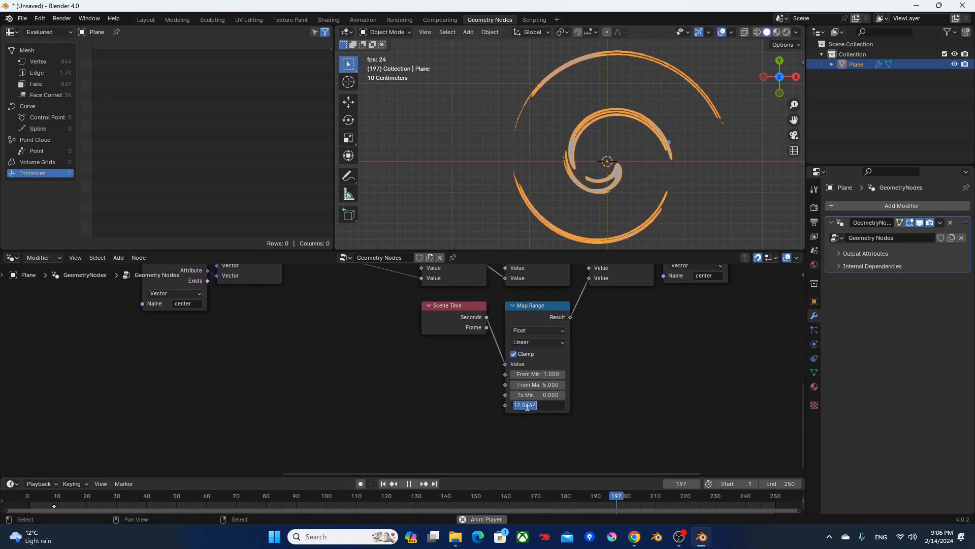
type("4*tau")
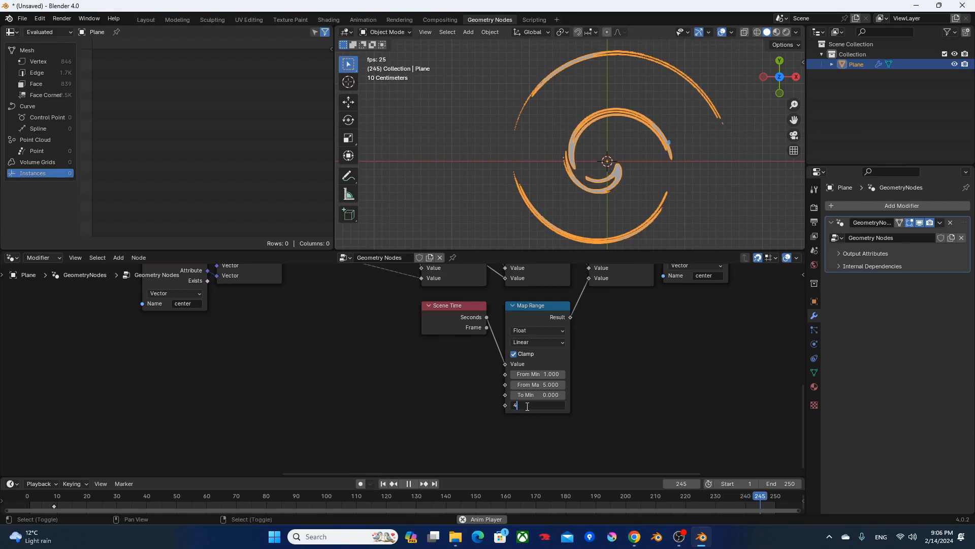
key("Return")
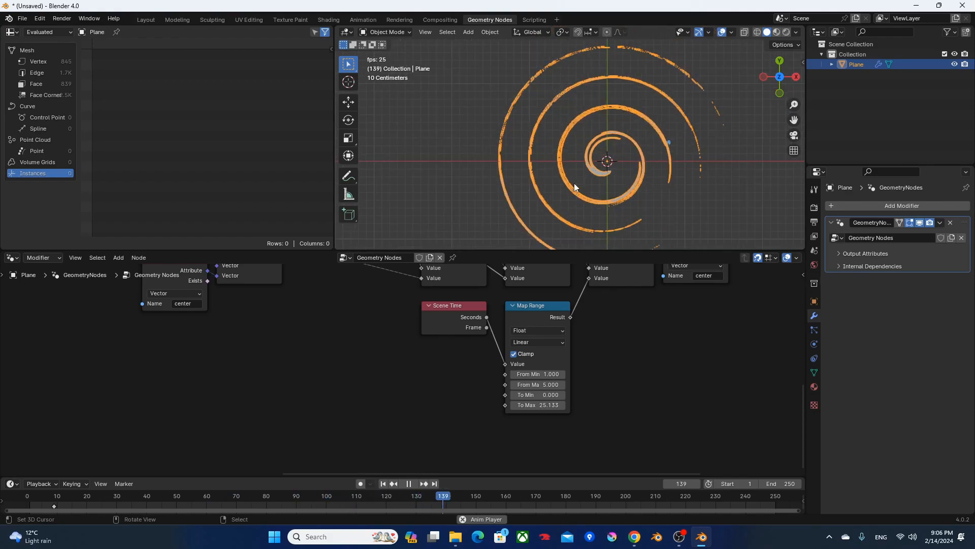
scroll(574, 183, "up", 4)
key("space")
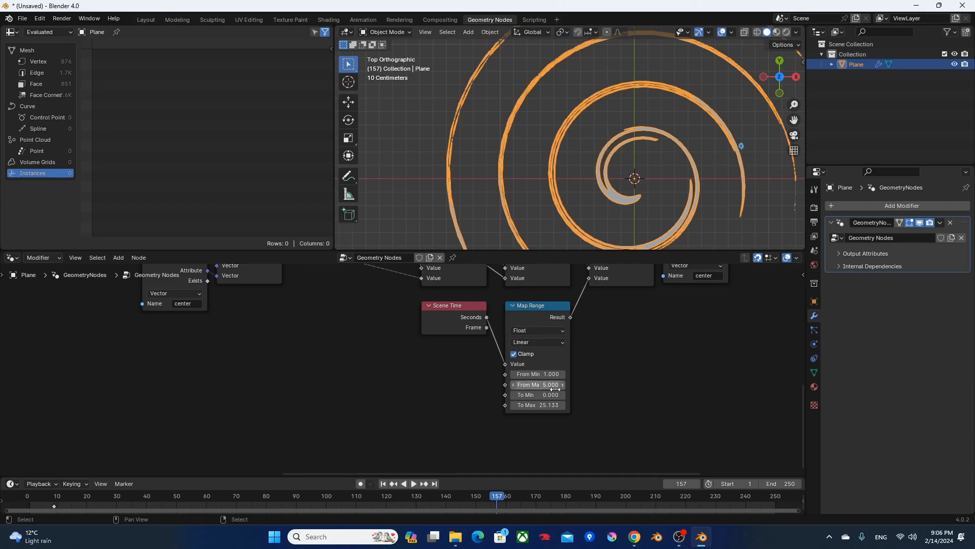
Step: Set the Map Range node's To Max to 2*tau
left_click(553, 407)
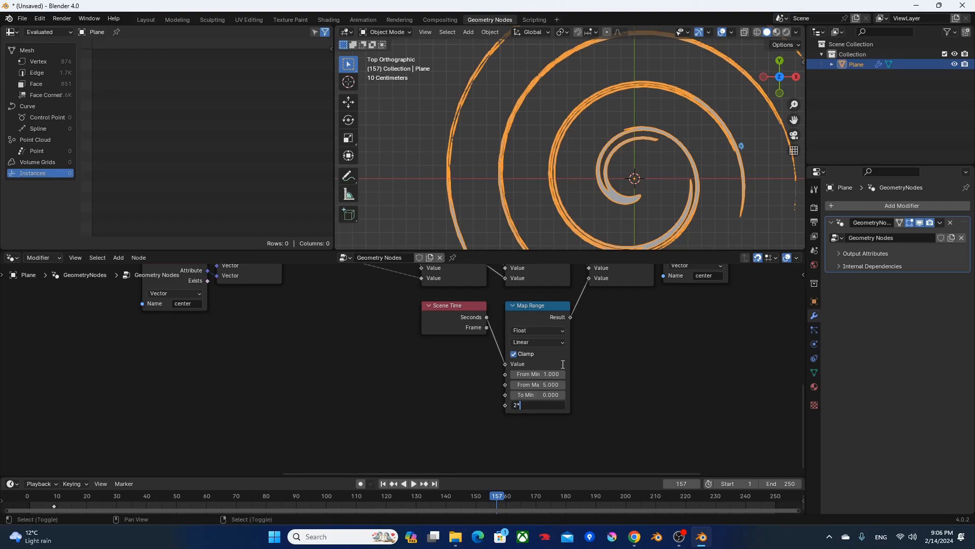
key("Return")
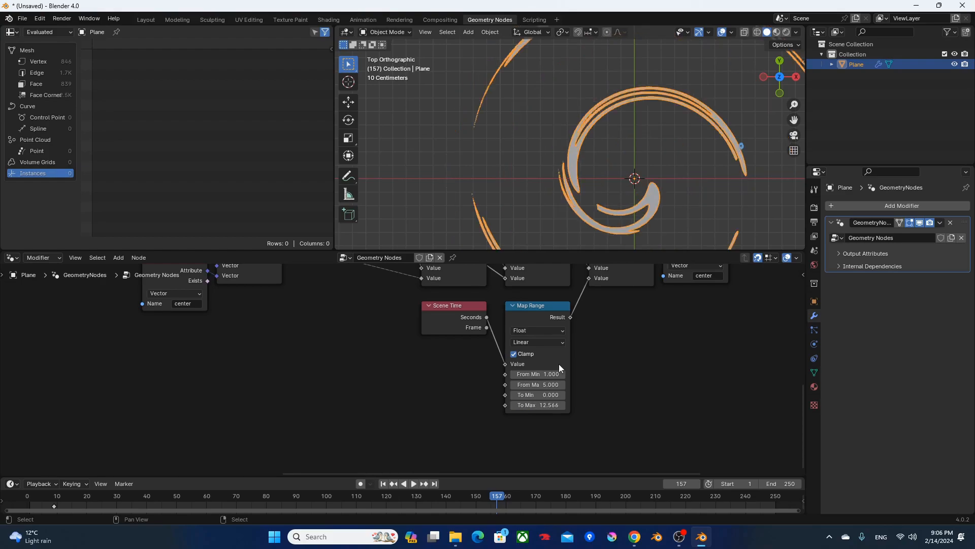
Step: Link the Vector output of the Add node below the "center" Store Named Attribute to its Value input
scroll(178, 292, "down", 1)
middle_click_drag(176, 316, 494, 292)
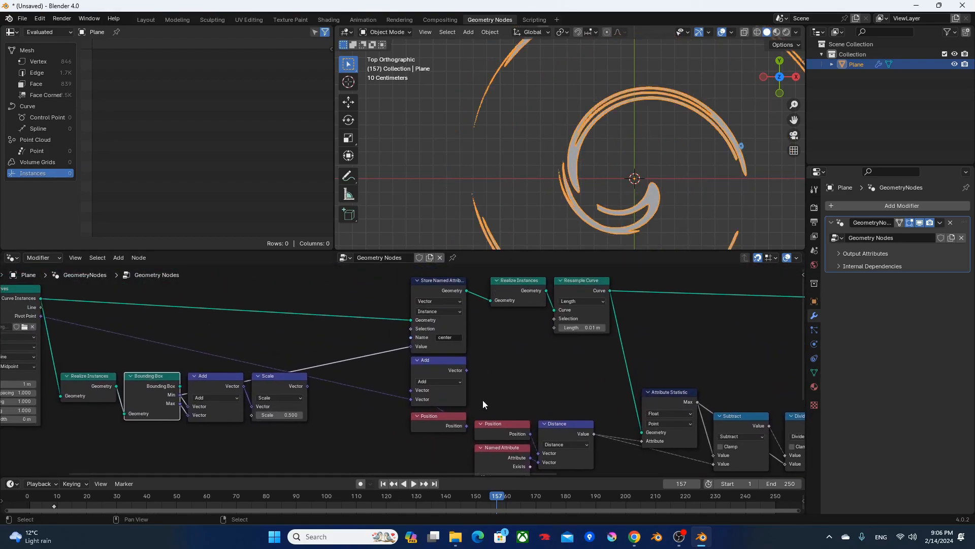
left_click_drag(467, 370, 471, 368)
left_click_drag(410, 348, 410, 348)
Step: Move the String, String to Curves, Realize Instances, Bounding Box, Add and Scale nodes together closer to the rest of the tree
scroll(330, 348, "down", 1)
middle_click_drag(337, 344, 522, 362)
left_click_drag(513, 443, 135, 296)
key("g")
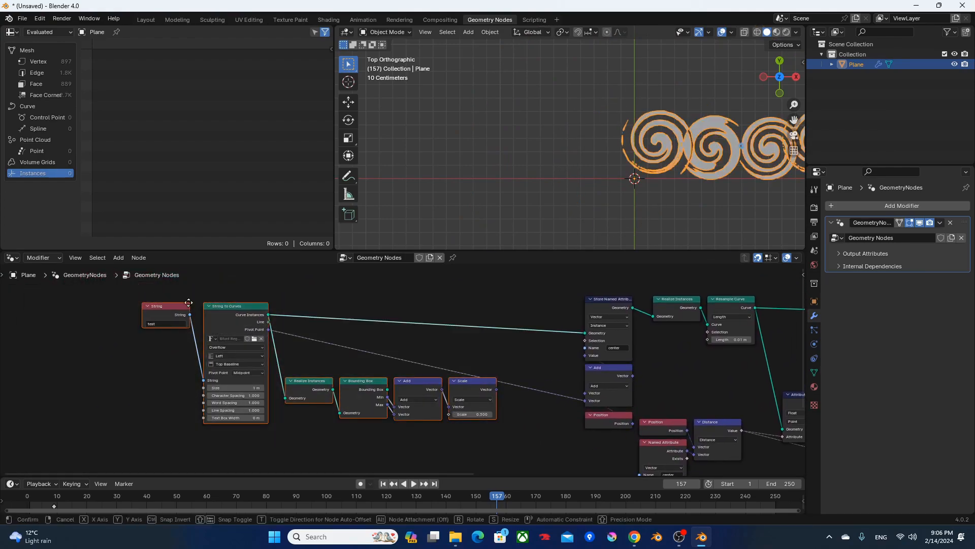
left_click(263, 304)
Step: Insert a Set Material node between Fill Curve and a spaced-out Group Output, and assign it Material
middle_click_drag(678, 383, 750, 383)
scroll(412, 347, "up", 2)
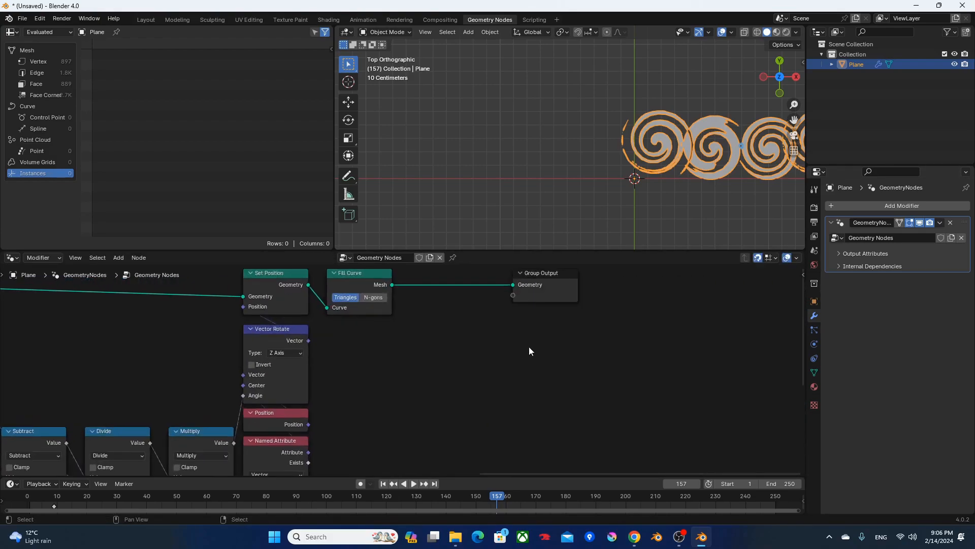
left_click_drag(564, 289, 629, 289)
middle_click_drag(532, 307, 520, 367)
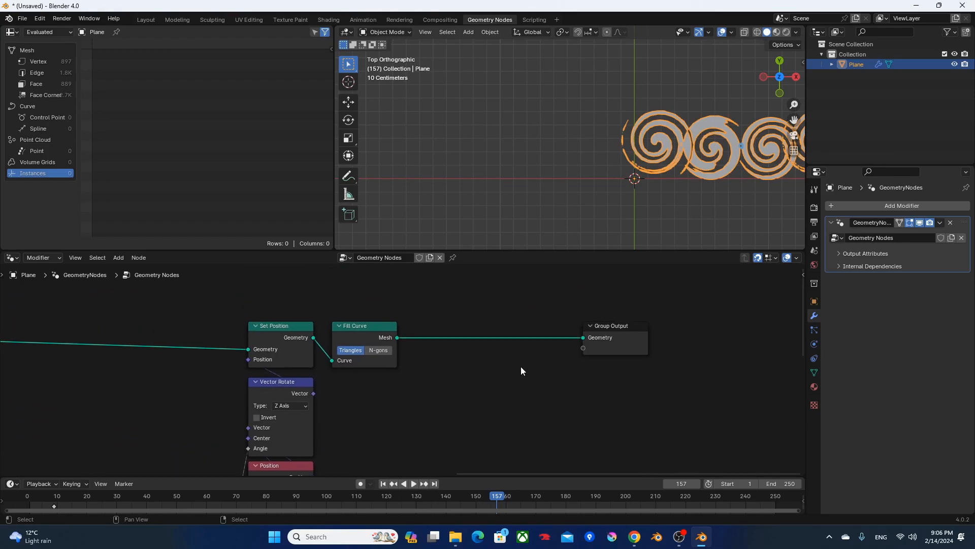
key("F3")
type("set mat")
key("Return")
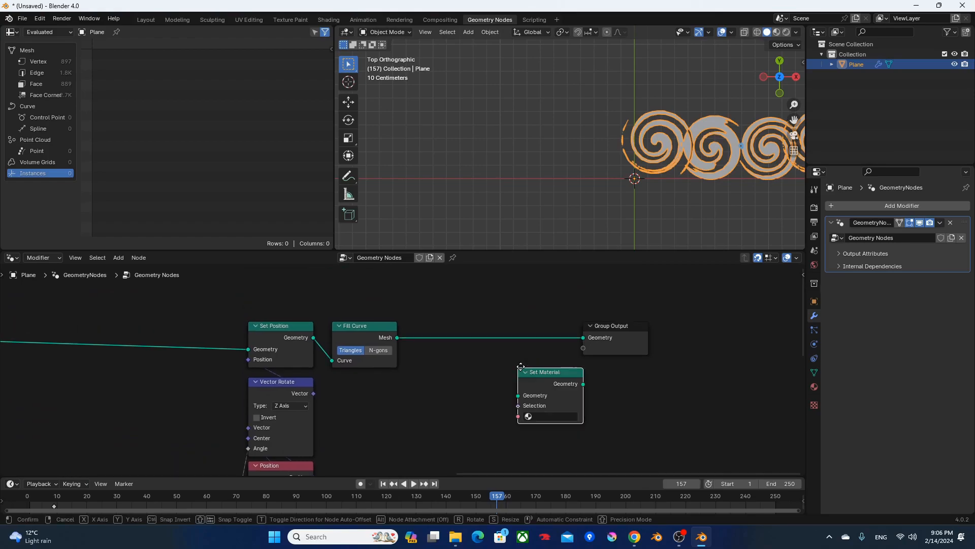
left_click(424, 327)
left_click(454, 369)
left_click(457, 387)
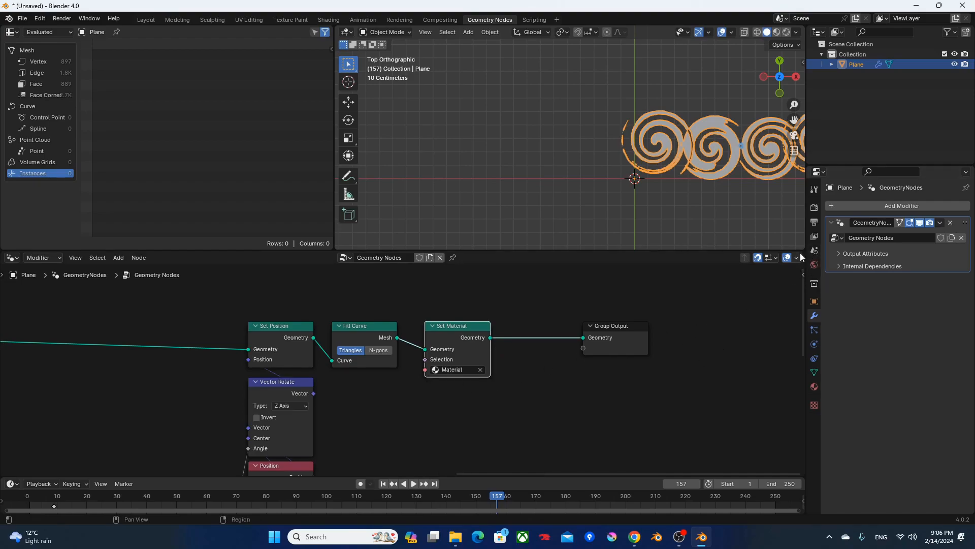
Step: Split the node editor, turn the new area into a Shader Editor, and load Material with its nodes framed
left_click_drag(803, 255, 470, 260)
left_click(472, 258)
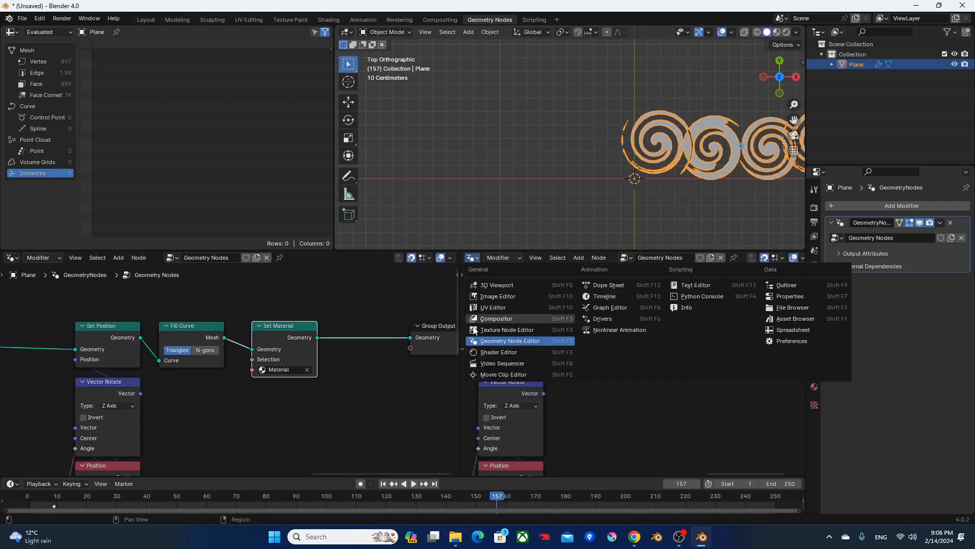
left_click(484, 353)
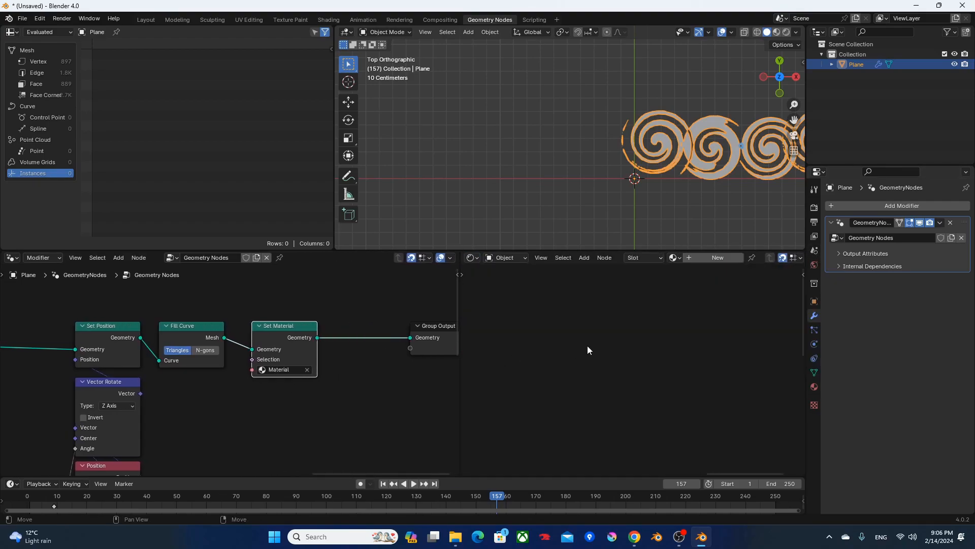
left_click(675, 259)
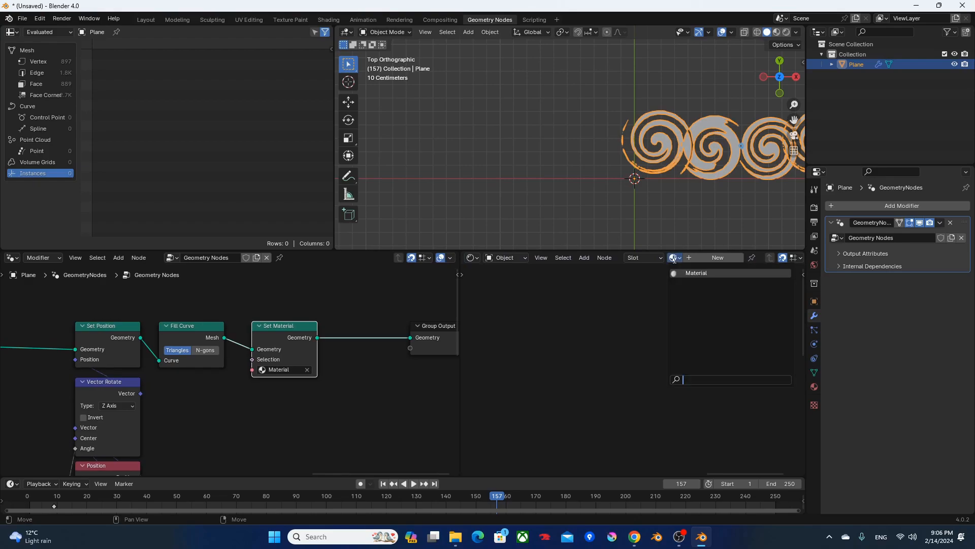
left_click(696, 273)
key("Home")
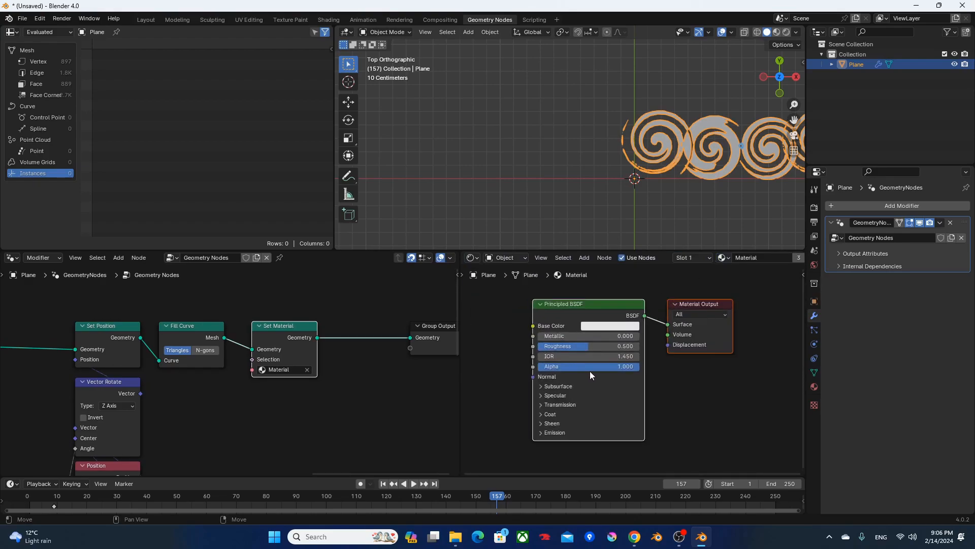
Step: Delete the Principled BSDF and add an RGB node beside Material Output
left_click(566, 312)
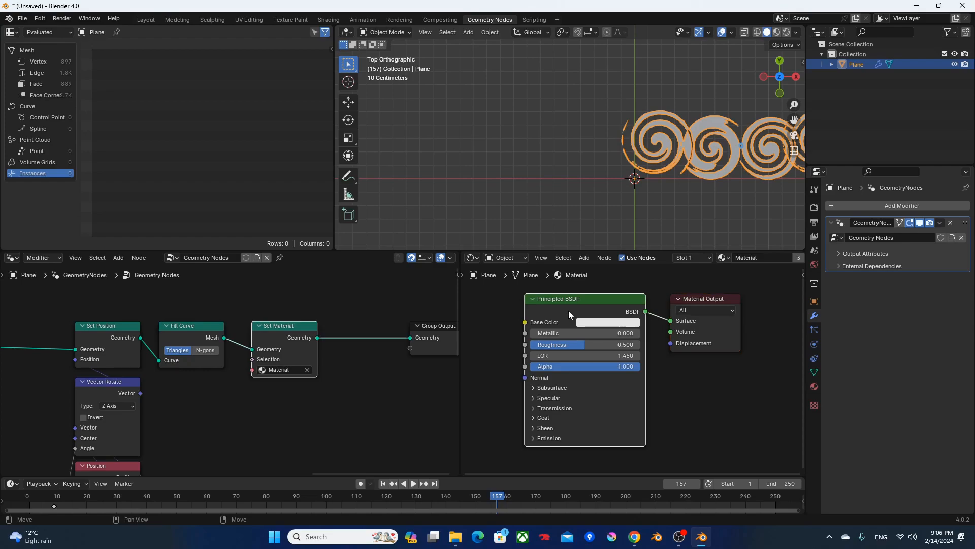
key("Delete")
key("F3")
type("rgb")
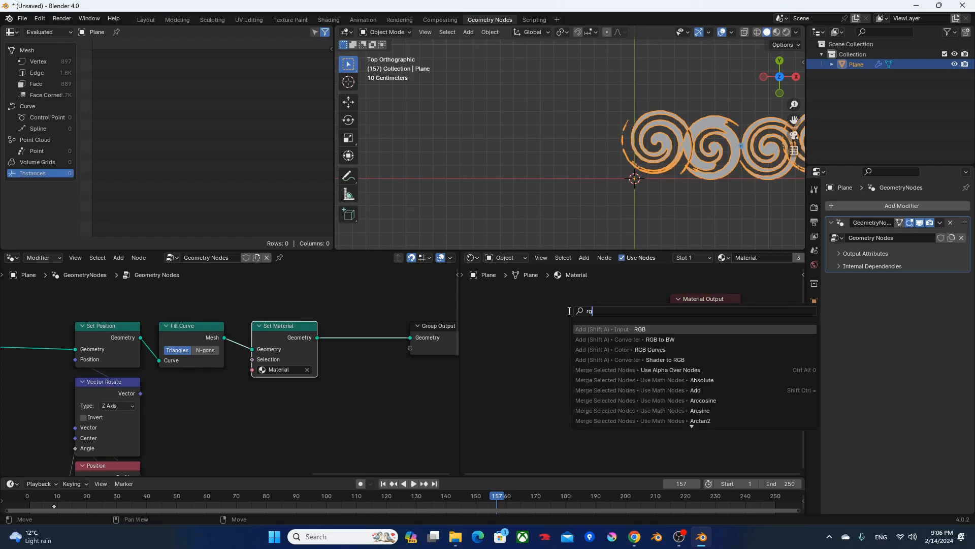
key("Return")
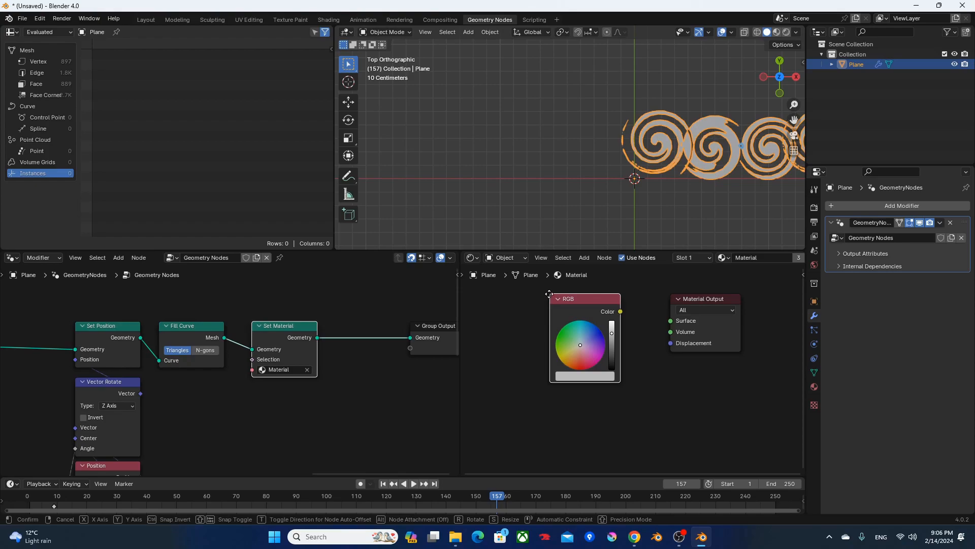
left_click(549, 291)
Step: Set the RGB node's color to dark blue and link it to the Material Output's Surface
left_click_drag(591, 343, 602, 332)
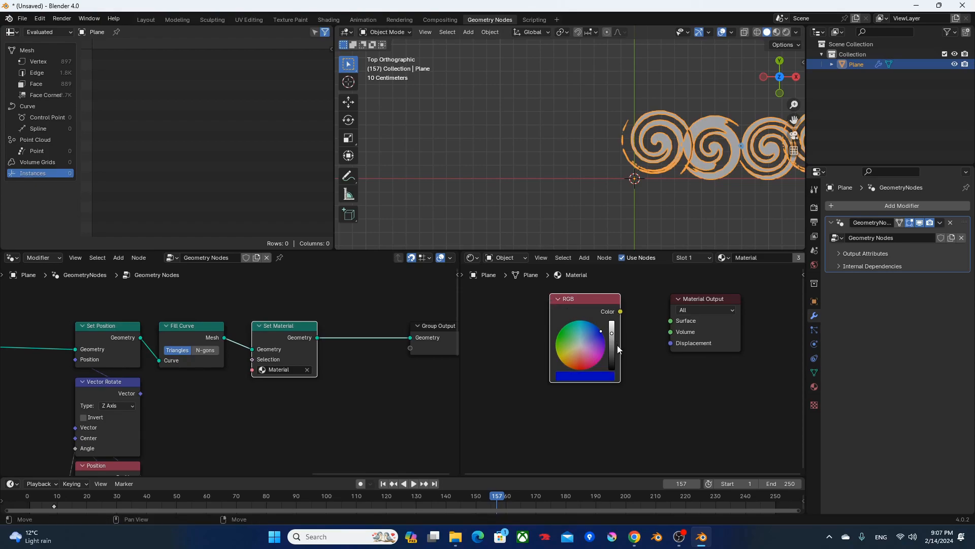
left_click(612, 359)
right_click_drag(600, 301, 702, 318, "alt")
Step: Brighten the World background color to light grey
left_click(814, 266)
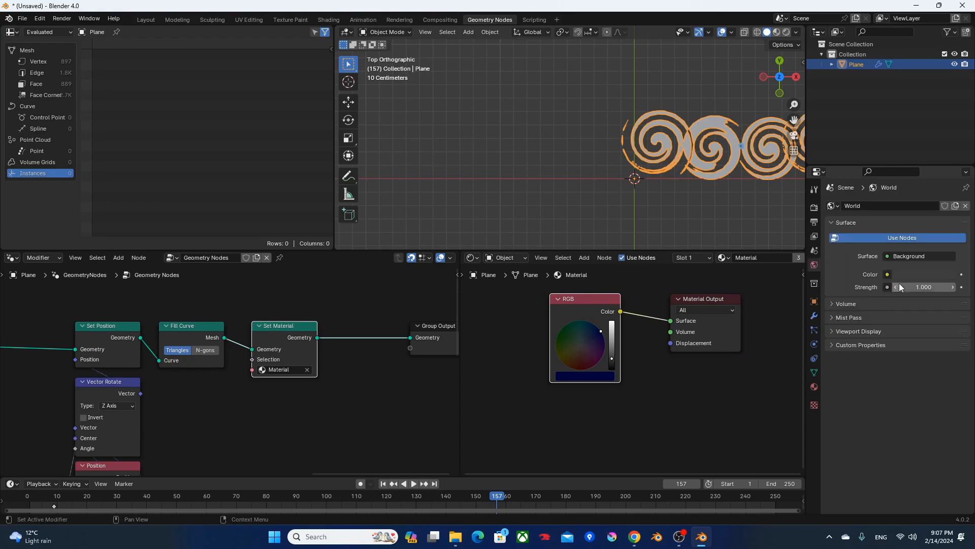
left_click(907, 274)
left_click(913, 278)
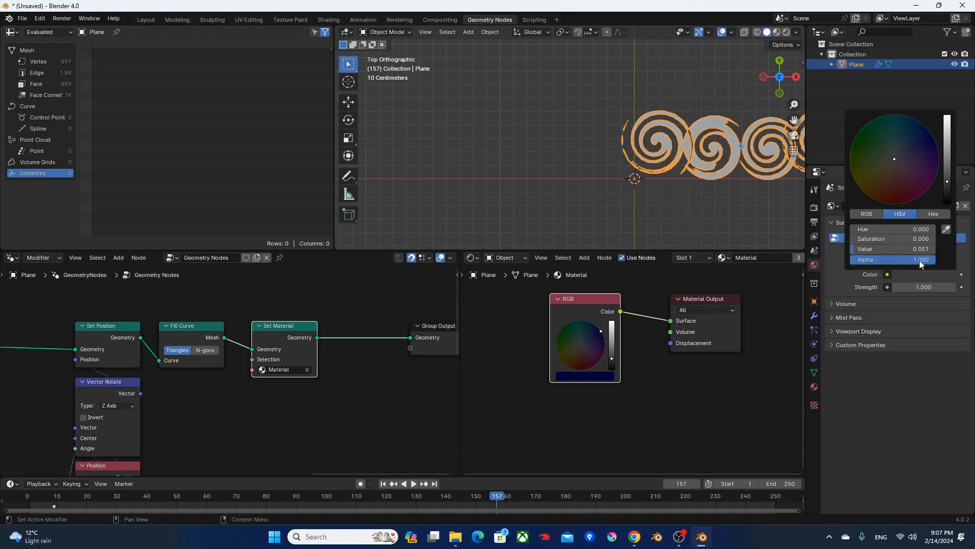
left_click(948, 133)
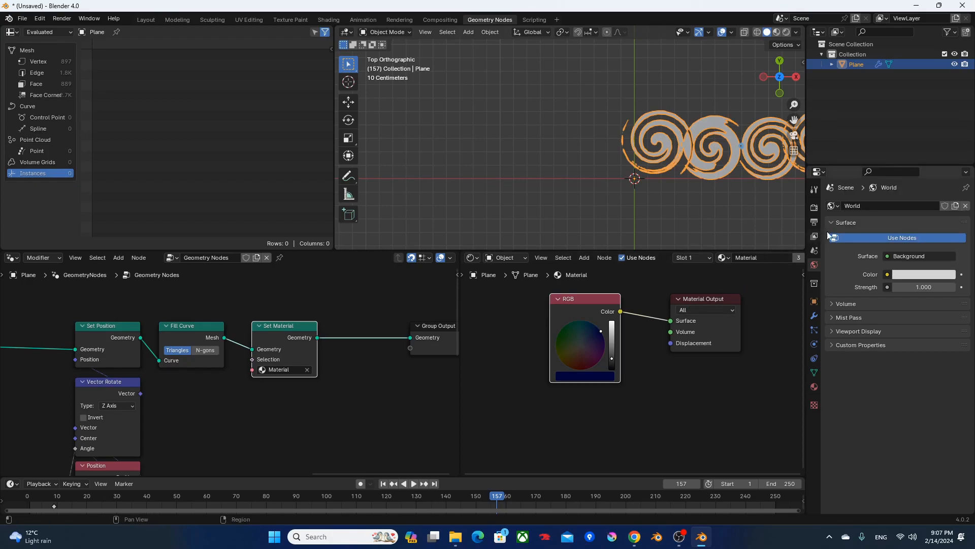
Step: Maximize the 3D viewport in rendered shading without overlays, and play the swirl animation from the first frame
middle_click_drag(761, 199, 642, 196, "shift")
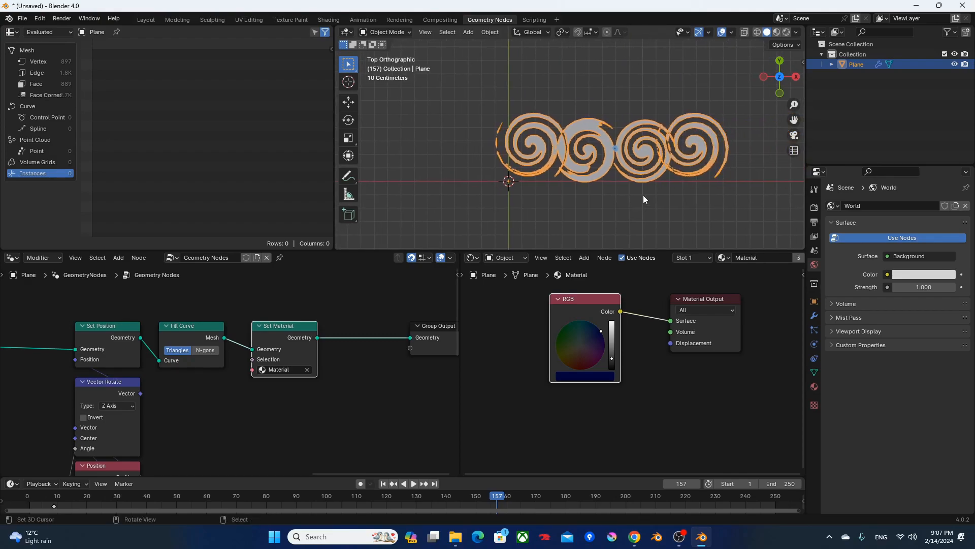
key("ctrl+space")
key("shift+Left")
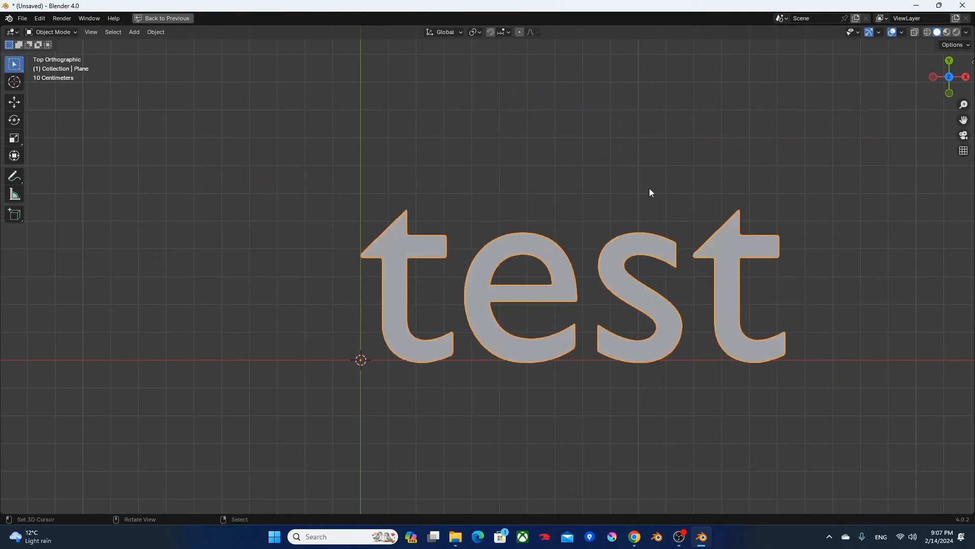
key("shift+alt+z")
key("z")
left_click(674, 164)
middle_click_drag(687, 207, 619, 210, "shift")
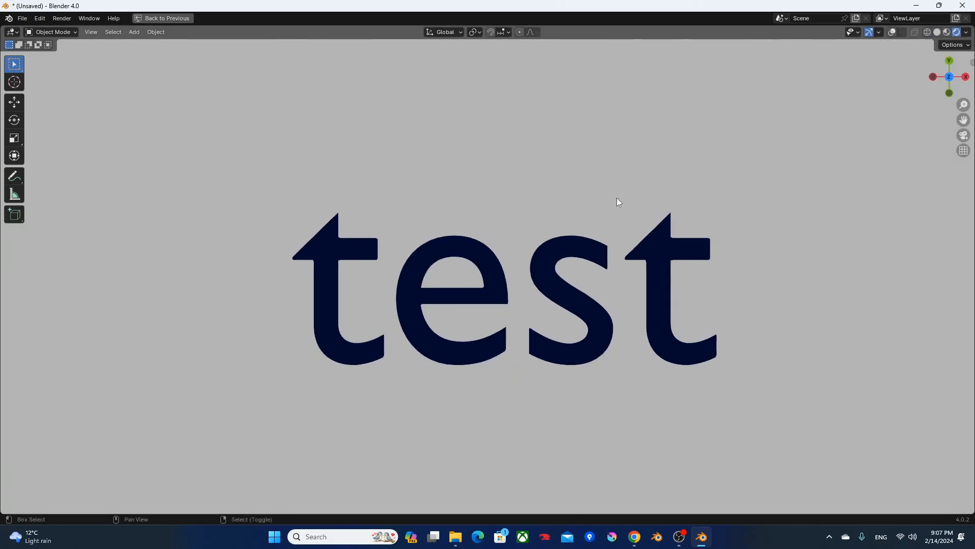
key("space")
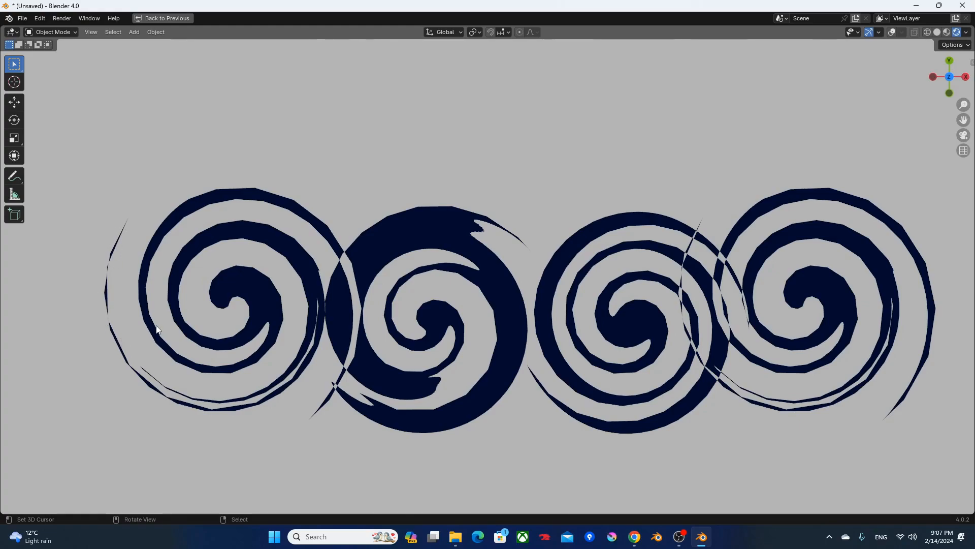
Step: Restore the full layout and set the Resample Curve node's Length to 0.001 m
key("ctrl+space")
scroll(235, 346, "down", 3)
middle_click_drag(219, 348, 231, 369)
scroll(230, 370, "up", 3)
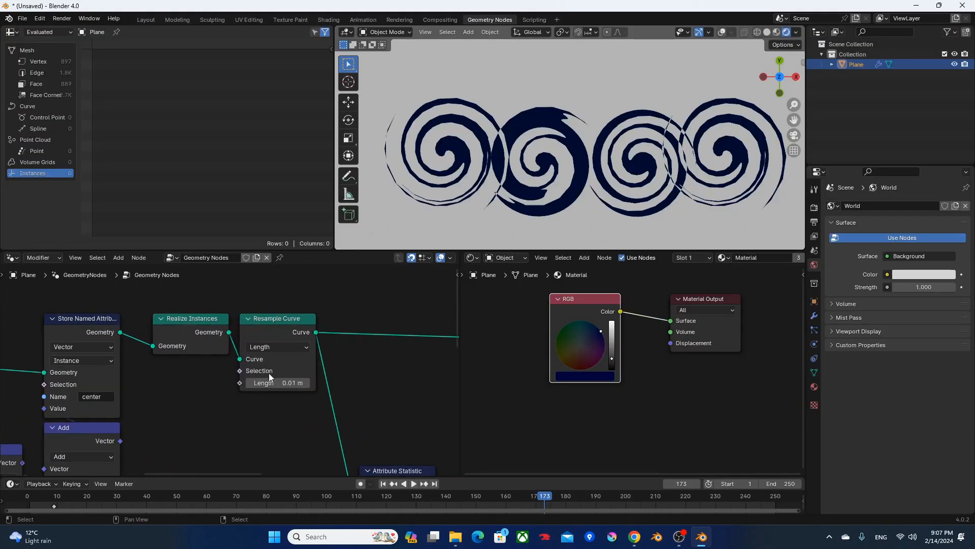
left_click(296, 385)
left_click(297, 381)
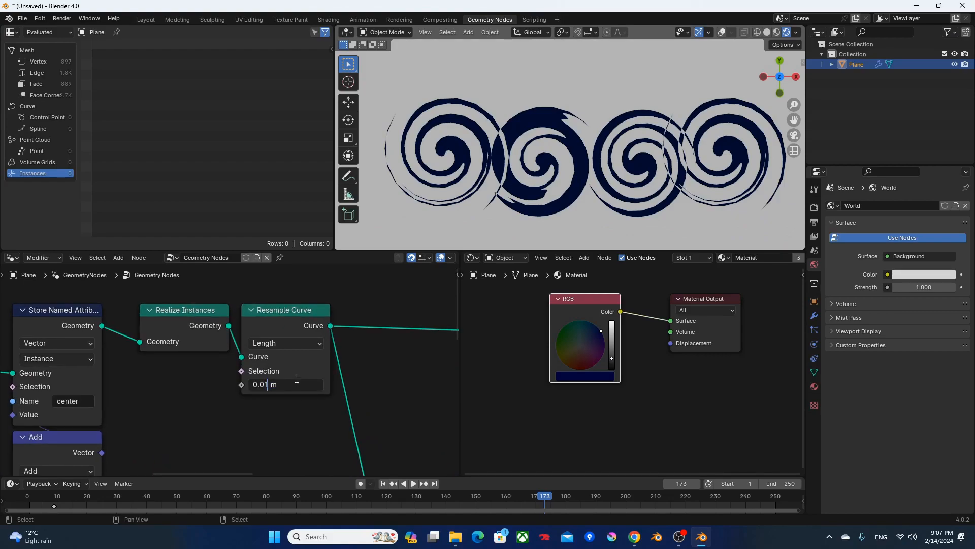
type("0")
key("Return")
Step: Examine the smoothness of the swirled letters up close, and play the animation in the maximized viewport
scroll(526, 140, "up", 4)
scroll(526, 140, "down", 4)
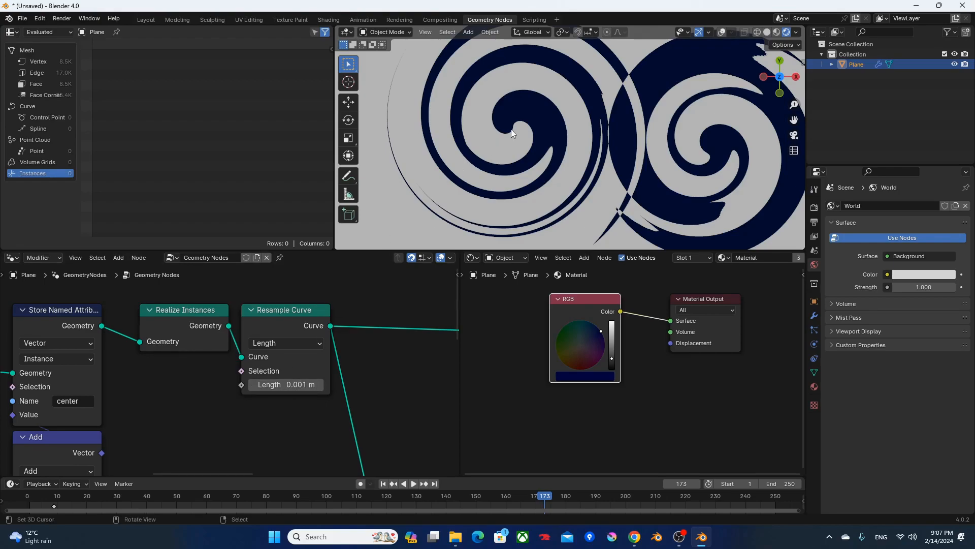
scroll(615, 144, "down", 5)
scroll(615, 145, "down", 2)
scroll(615, 145, "up", 4)
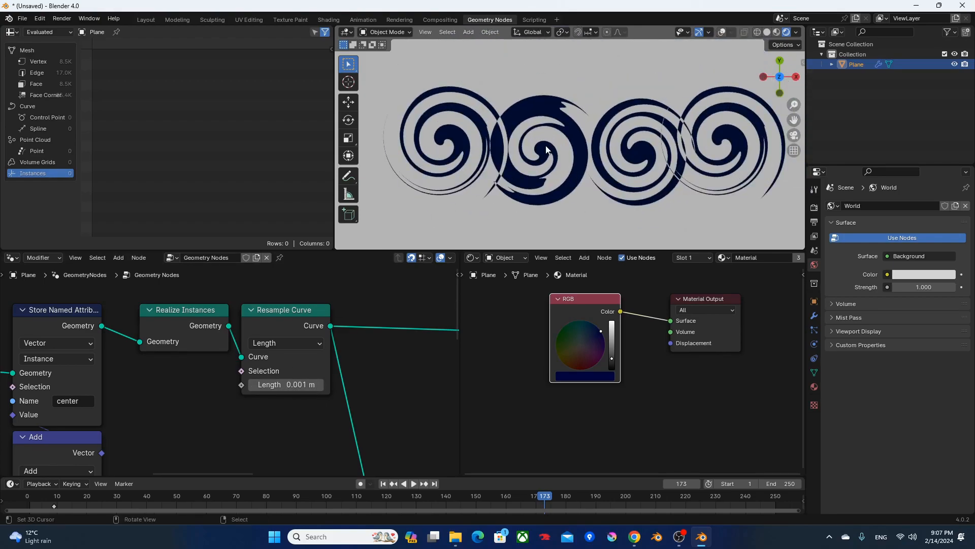
key("ctrl+space")
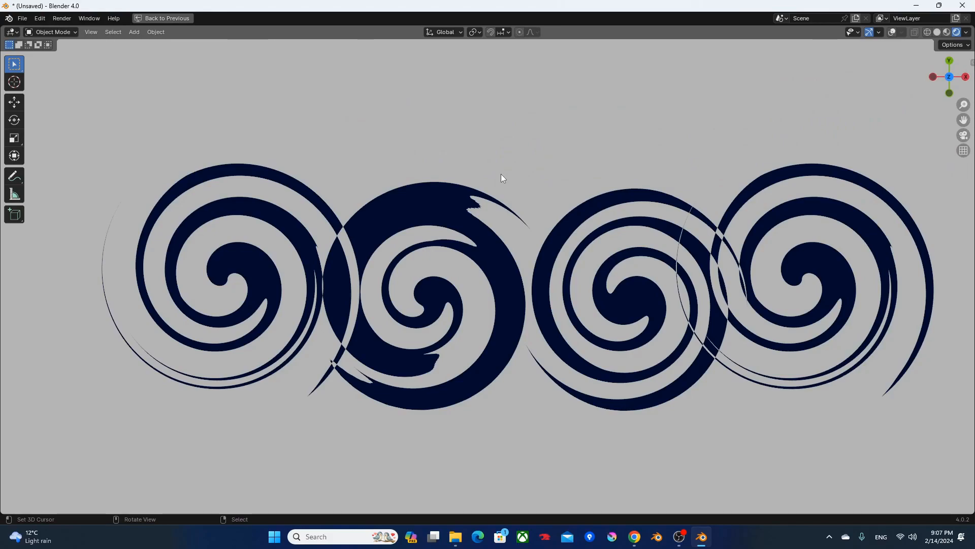
key("shift+space")
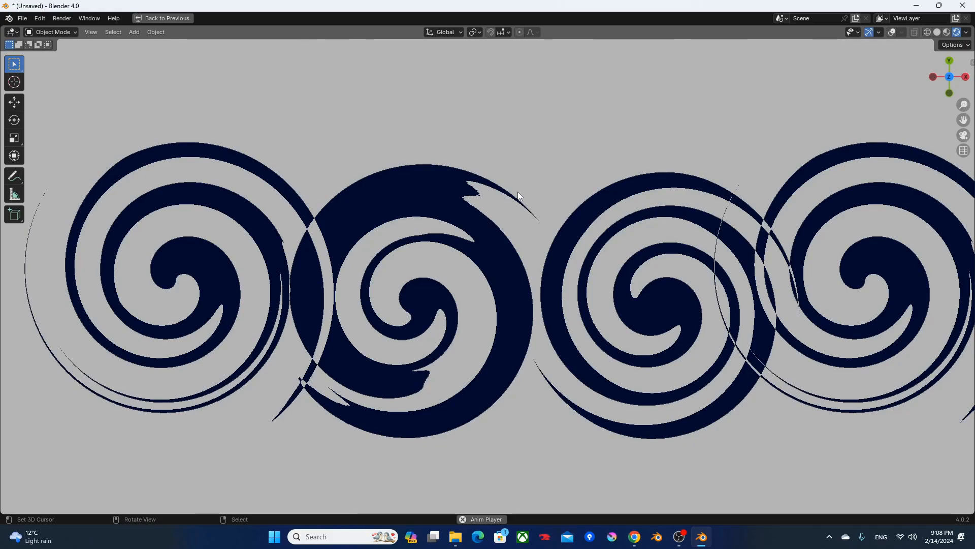
key("ctrl+alt+space")
key("space")
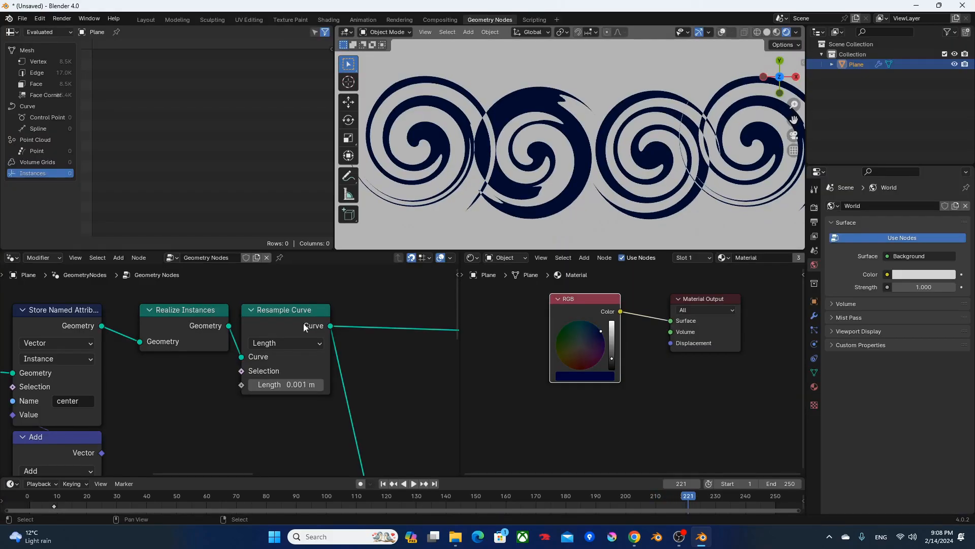
Step: Maximize the geometry node editor to fit the whole tree, and move Group Output next to Set Material
middle_click_drag(157, 366, 272, 364)
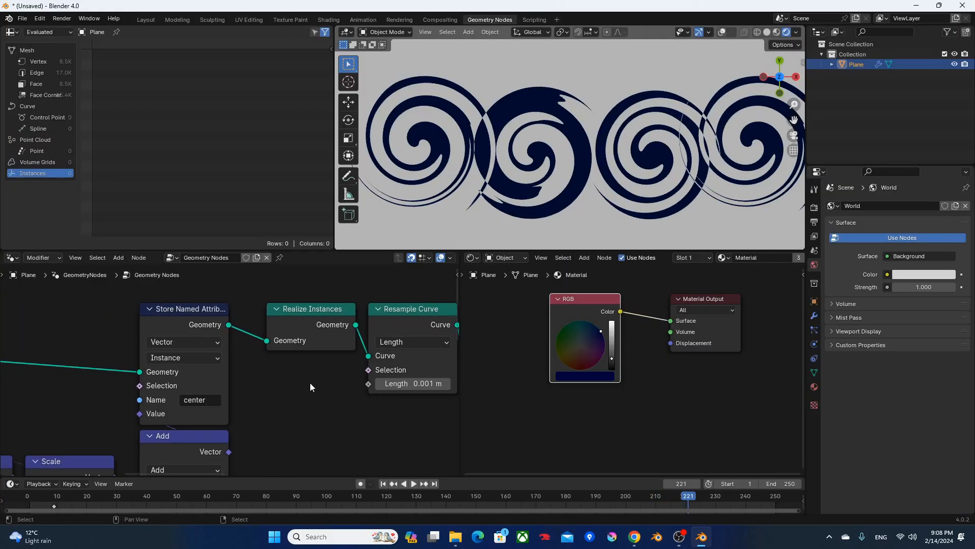
key("ctrl+space")
scroll(310, 383, "down", 4)
scroll(386, 333, "down", 1)
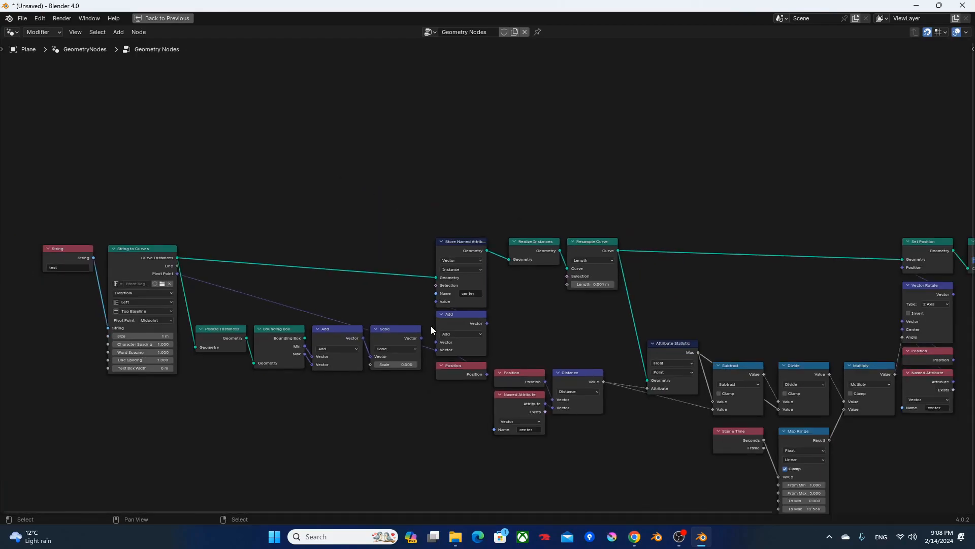
scroll(534, 305, "down", 1)
scroll(510, 293, "down", 1)
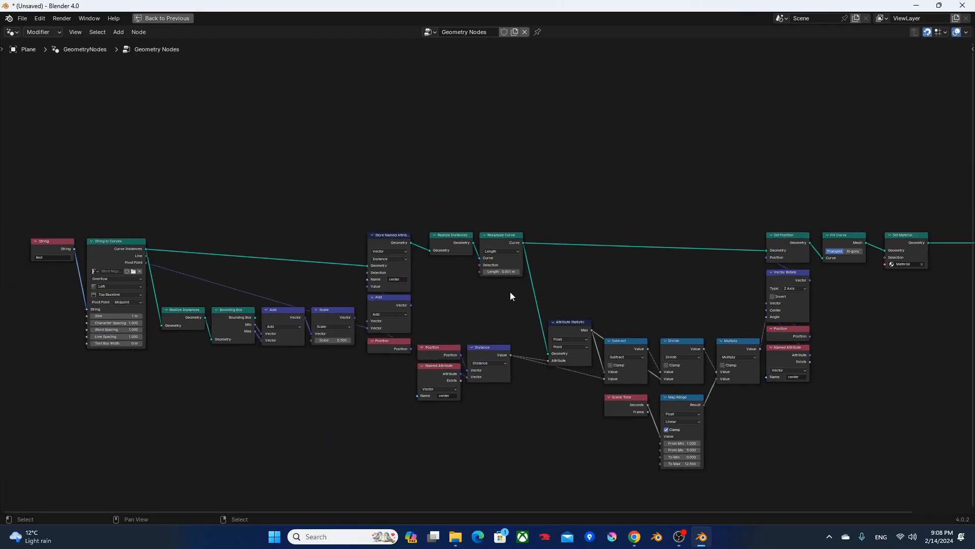
scroll(636, 267, "down", 1)
middle_click_drag(636, 267, 584, 262)
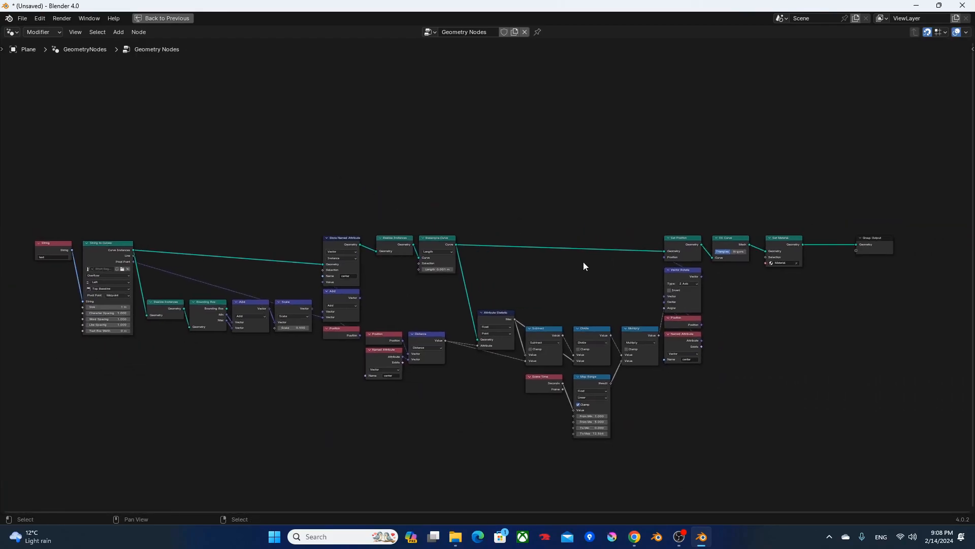
left_click(886, 244)
Step: Examine the start of the node tree, from the String node to the "center" Store Named Attribute
middle_click_drag(283, 242, 305, 229)
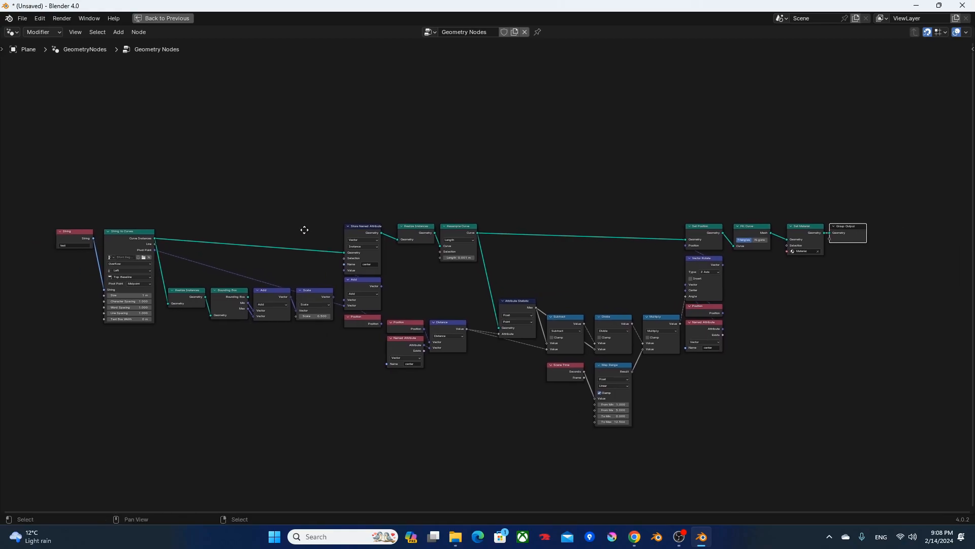
scroll(305, 231, "up", 1)
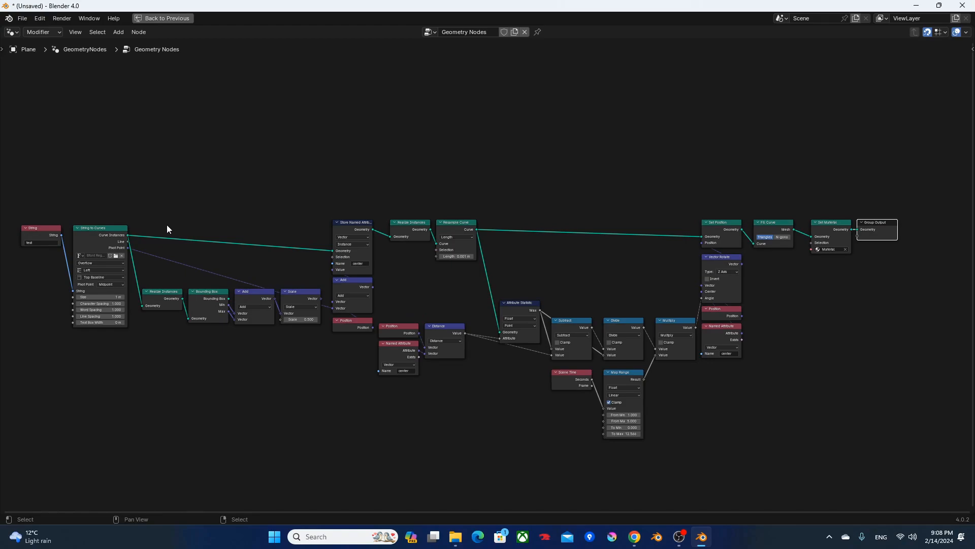
scroll(169, 224, "up", 4)
left_click_drag(432, 508, 130, 504)
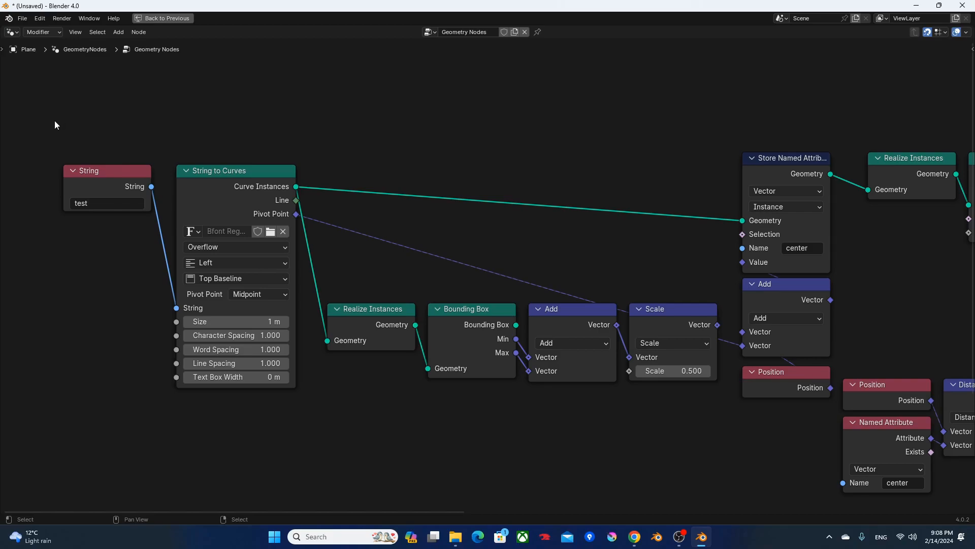
Step: Examine the node groups that generate the text and find its center, from String to Curves through Bounding Box, Add and Scale
left_click_drag(54, 124, 374, 436)
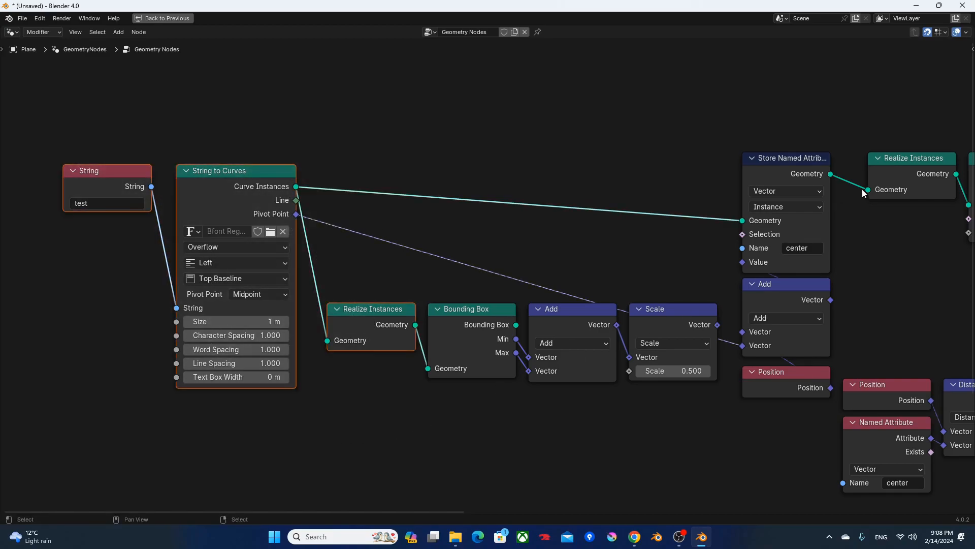
left_click_drag(403, 117, 807, 418)
left_click_drag(702, 419, 369, 294)
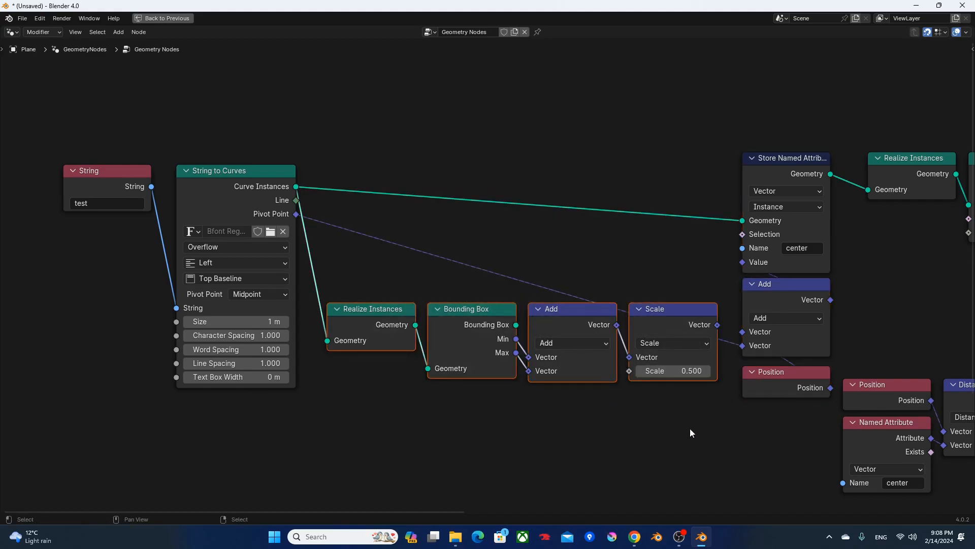
left_click_drag(797, 432, 759, 278)
left_click_drag(680, 410, 368, 304)
left_click_drag(371, 312, 369, 426)
Step: Examine the Realize Instances and Resample Curve nodes, and the Set Position node with its Vector Rotate
middle_click_drag(483, 373, 744, 274)
left_click_drag(310, 239, 160, 73)
middle_click_drag(637, 191, 590, 171)
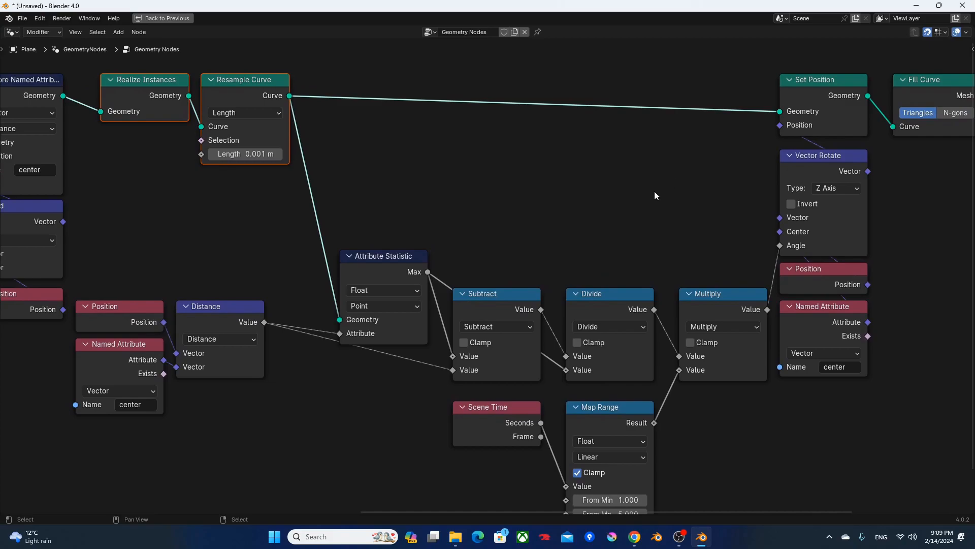
left_click(758, 68)
left_click(833, 80)
left_click(821, 160)
left_click(800, 85)
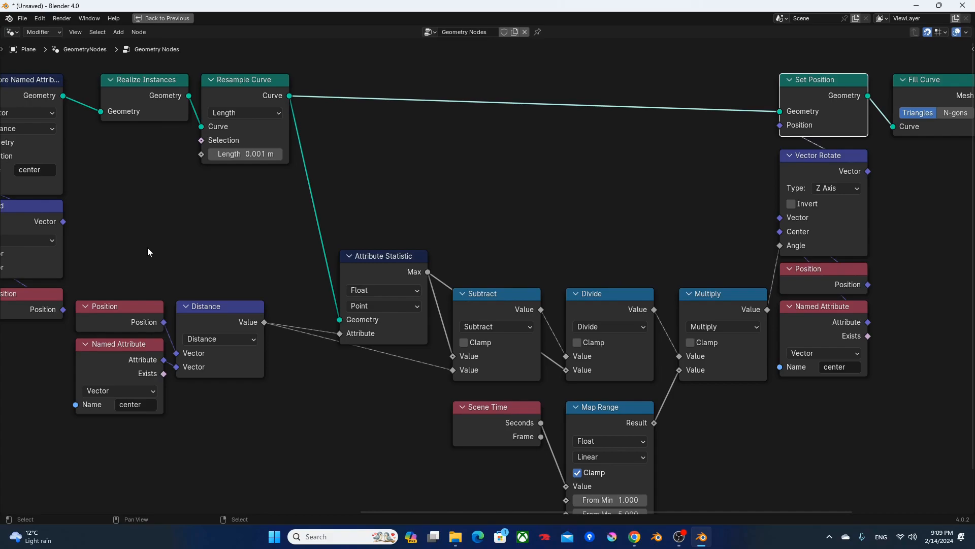
Step: Move the Position, "center" Named Attribute and Distance nodes together along X, closer to the Attribute Statistic node
left_click_drag(139, 277, 263, 392)
key("g")
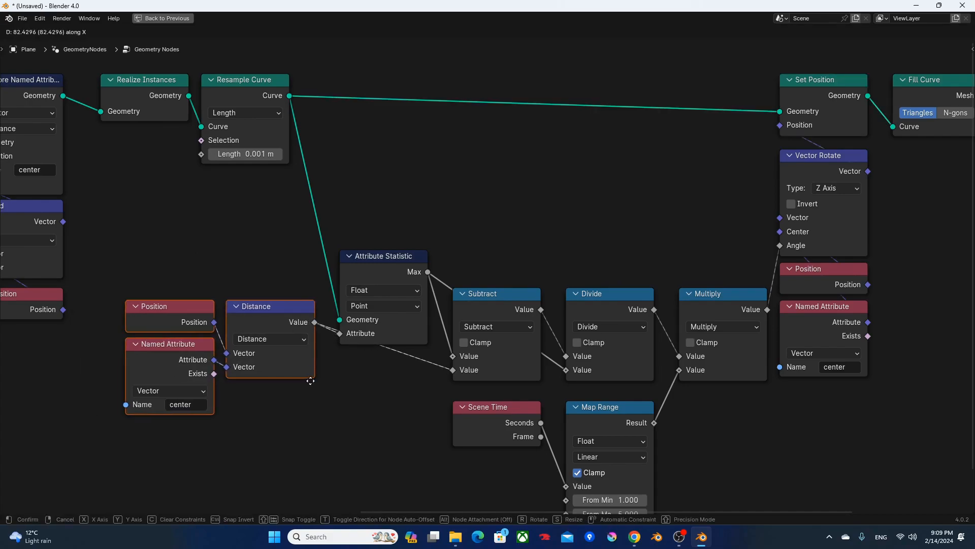
left_click(310, 382)
Step: Examine the Scene Time and Map Range nodes and the end of the tree, and bring the whole node tree into view
middle_click_drag(701, 414, 670, 353)
left_click_drag(672, 353, 397, 477)
middle_click_drag(757, 354, 740, 288)
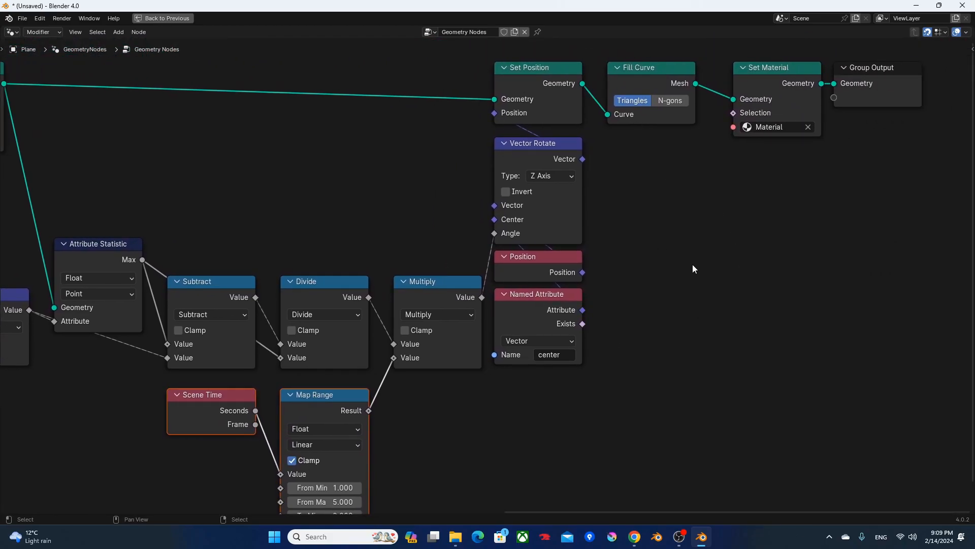
scroll(688, 270, "down", 1)
scroll(309, 284, "down", 1)
middle_click_drag(310, 285, 592, 258)
scroll(468, 270, "down", 1)
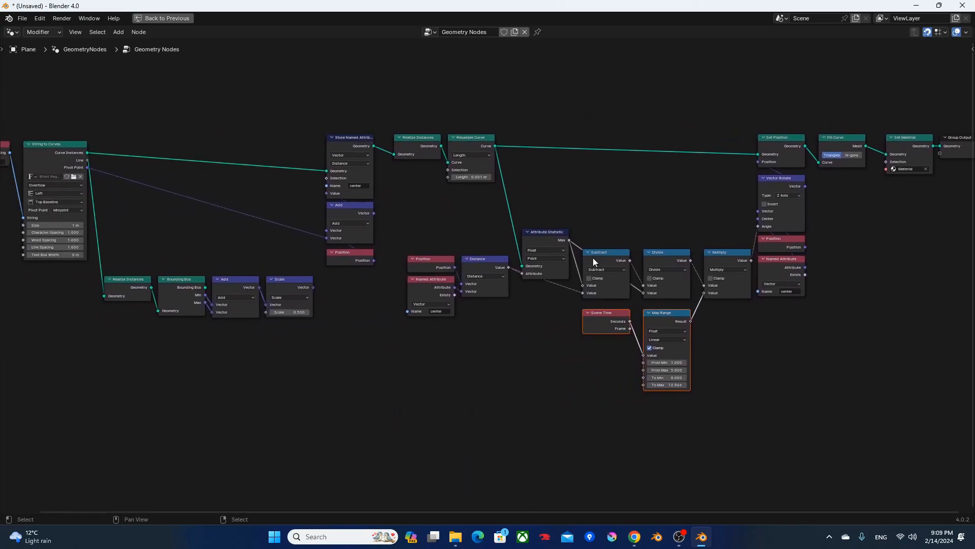
scroll(591, 255, "down", 1)
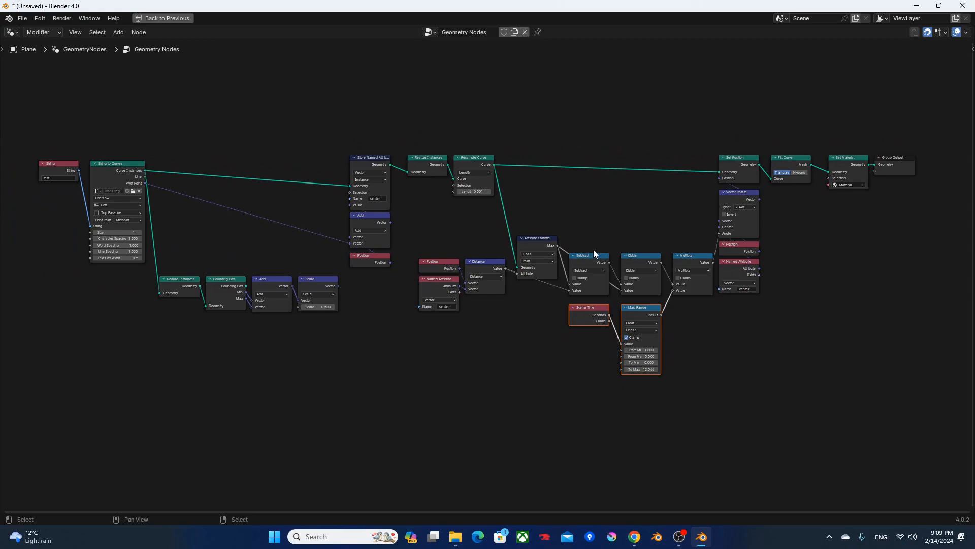
Step: Restore the full layout and play the swirl animation from frame 1
key("ctrl+space")
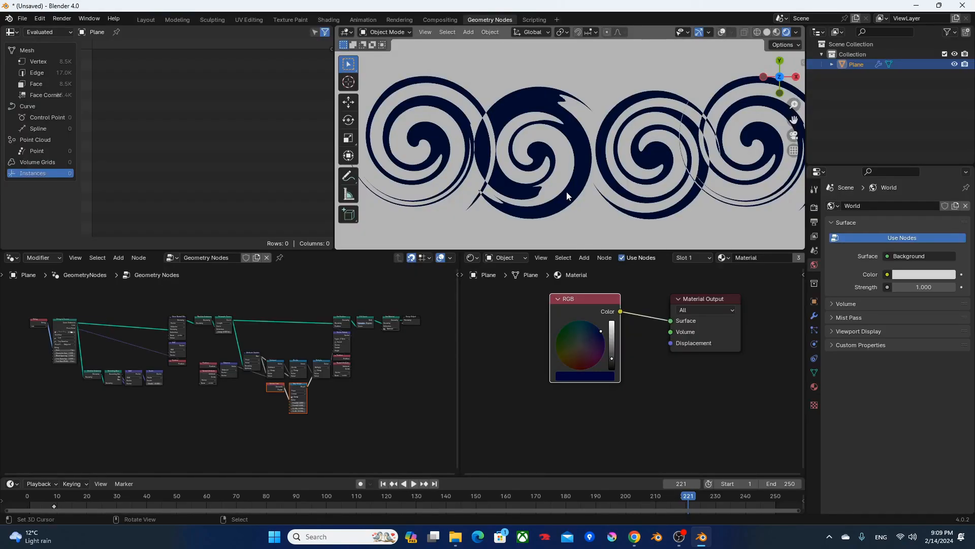
key("shift+Left")
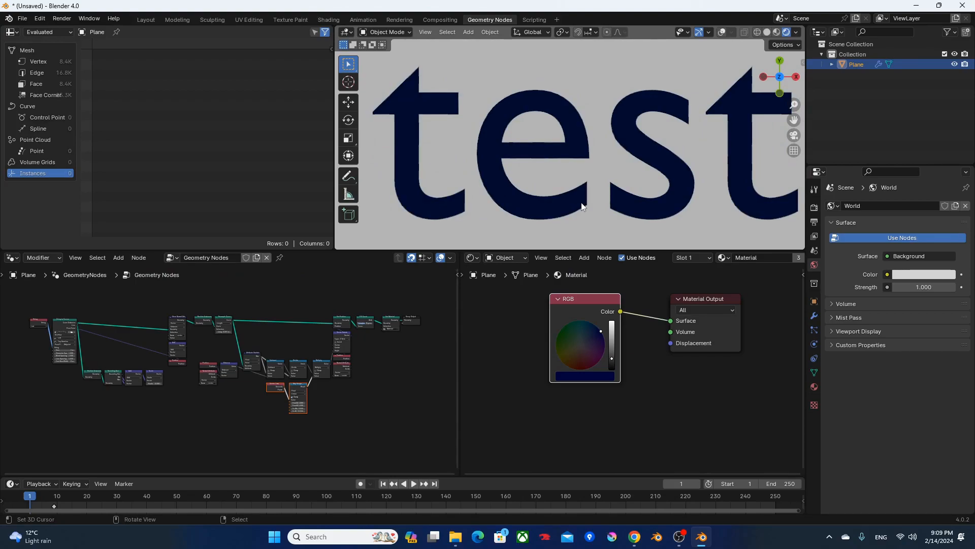
key("space")
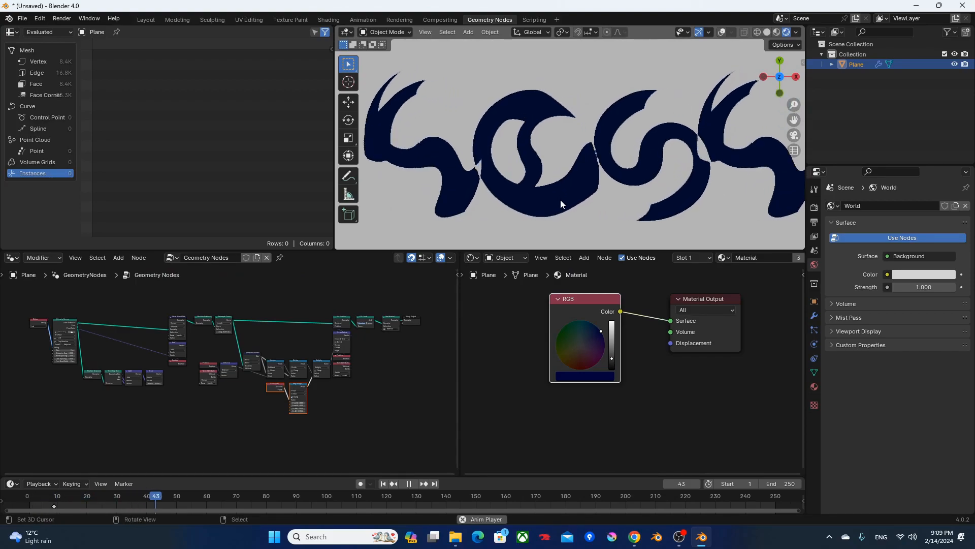